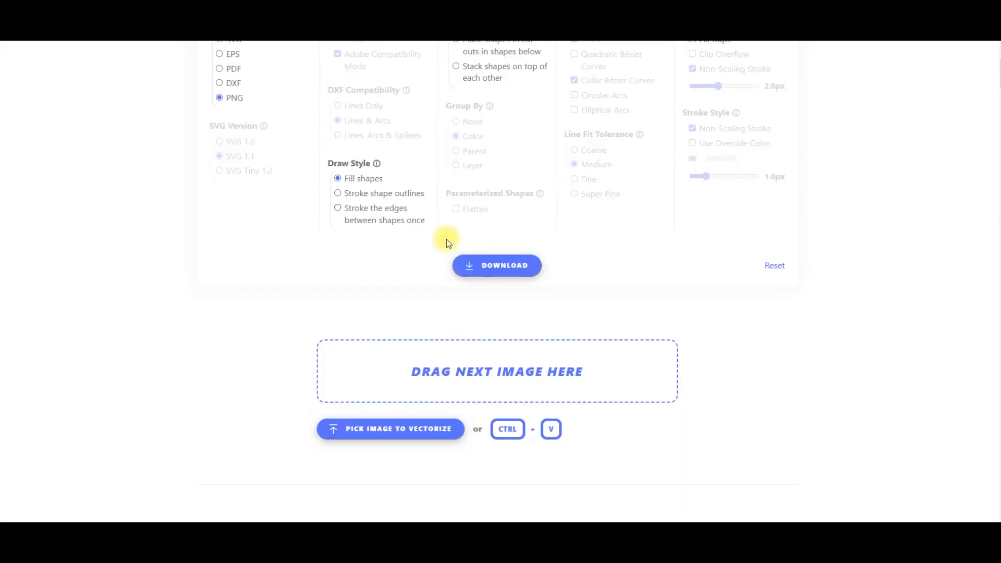
Switch to the Downloads folder and open the bright colourful Christmas patterns image in the photo viewer
scroll(447, 240, "up", 3)
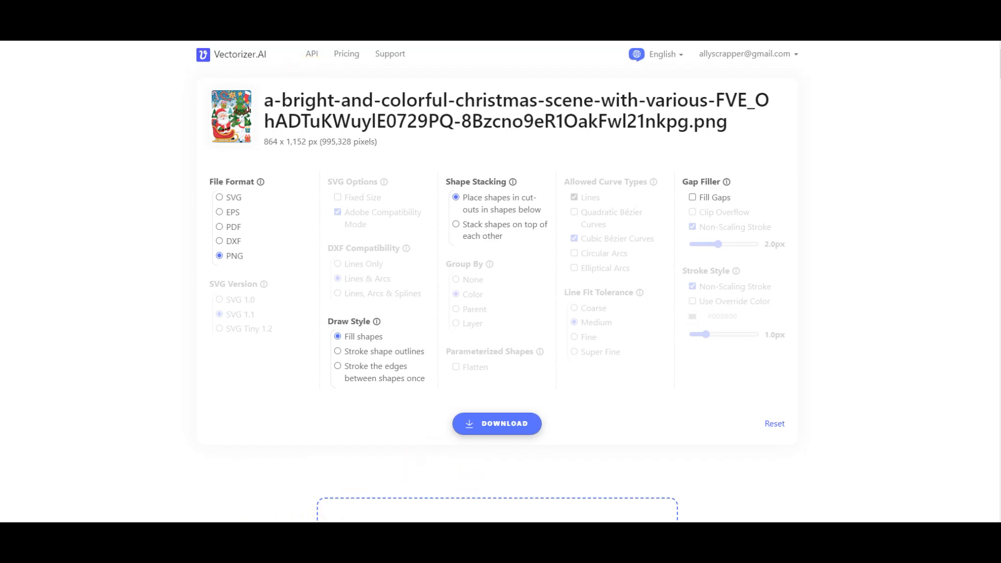
left_click(212, 480)
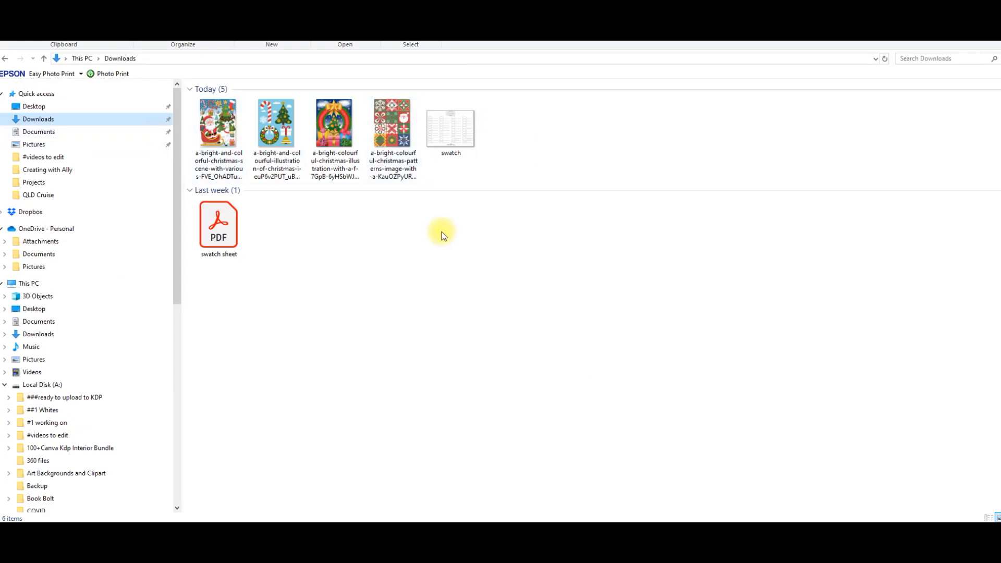
left_click(390, 132)
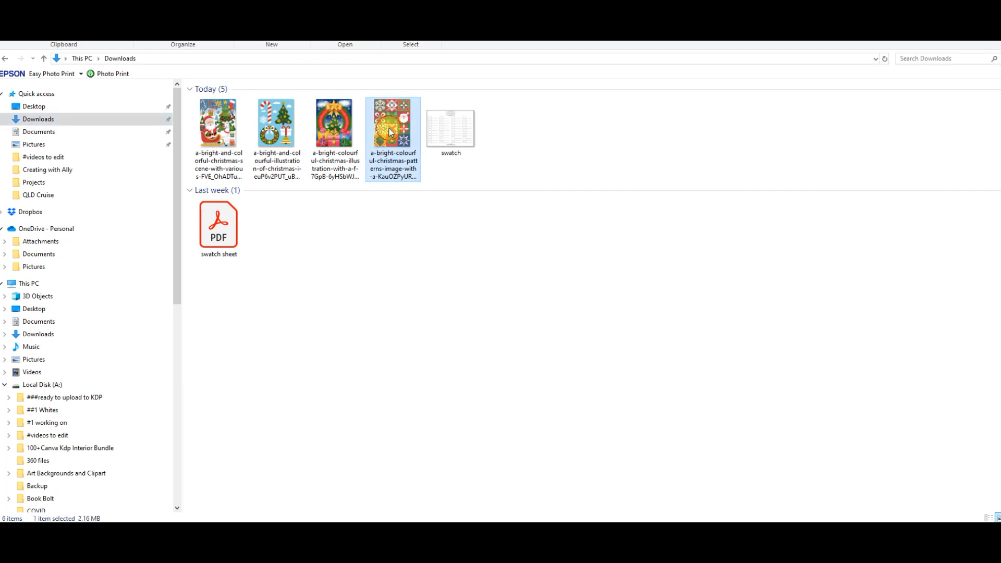
double_click(390, 131)
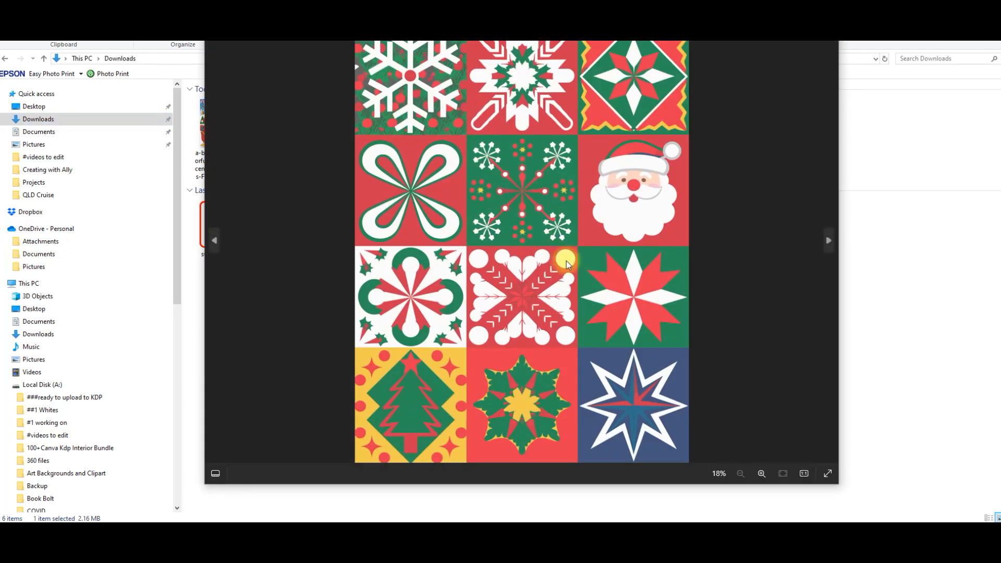
Examine the edges of the white shapes in the patterns image at high magnification, and close the viewer
scroll(568, 266, "up", 5)
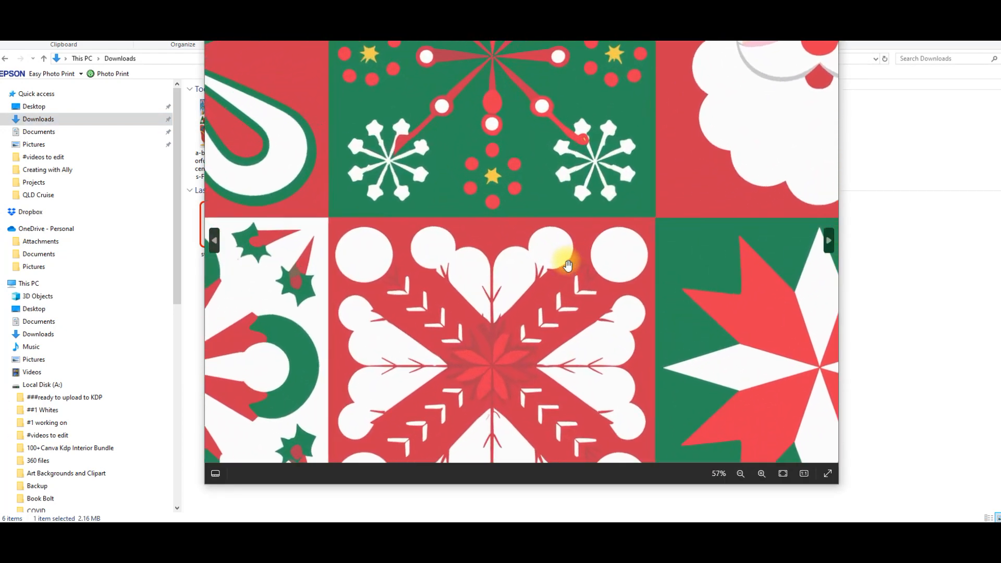
scroll(568, 266, "up", 6)
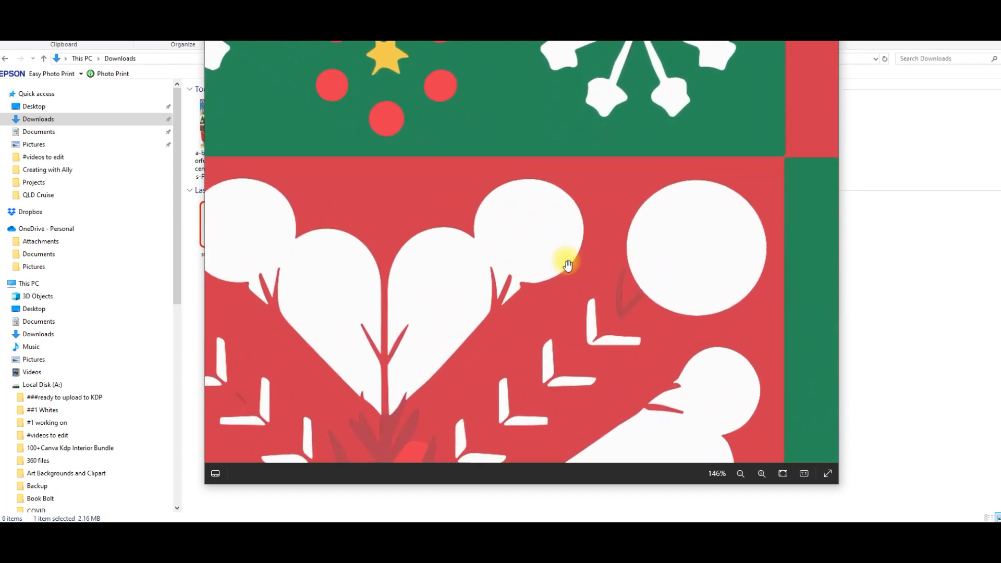
scroll(568, 265, "up", 1)
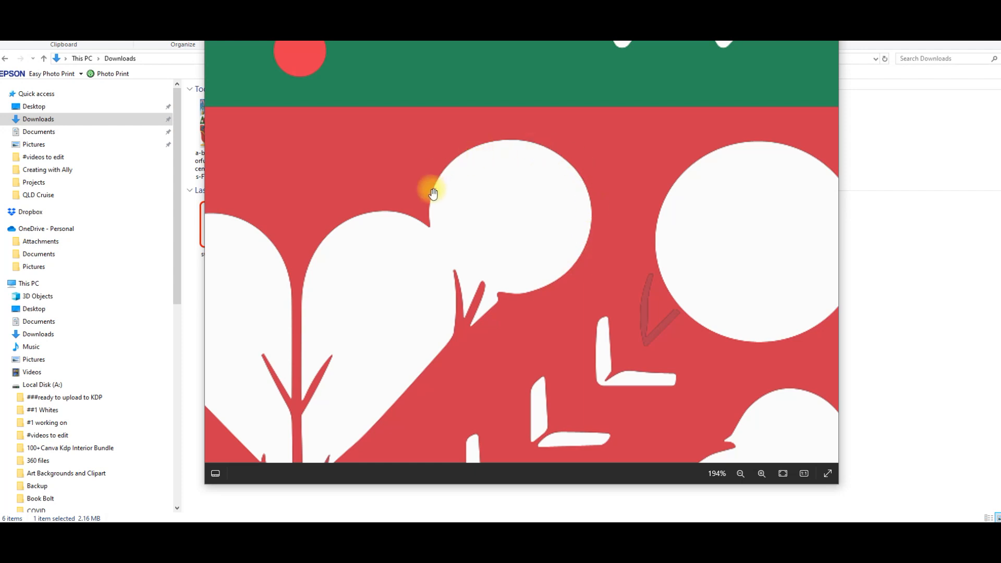
scroll(531, 271, "up", 1)
scroll(532, 271, "up", 10)
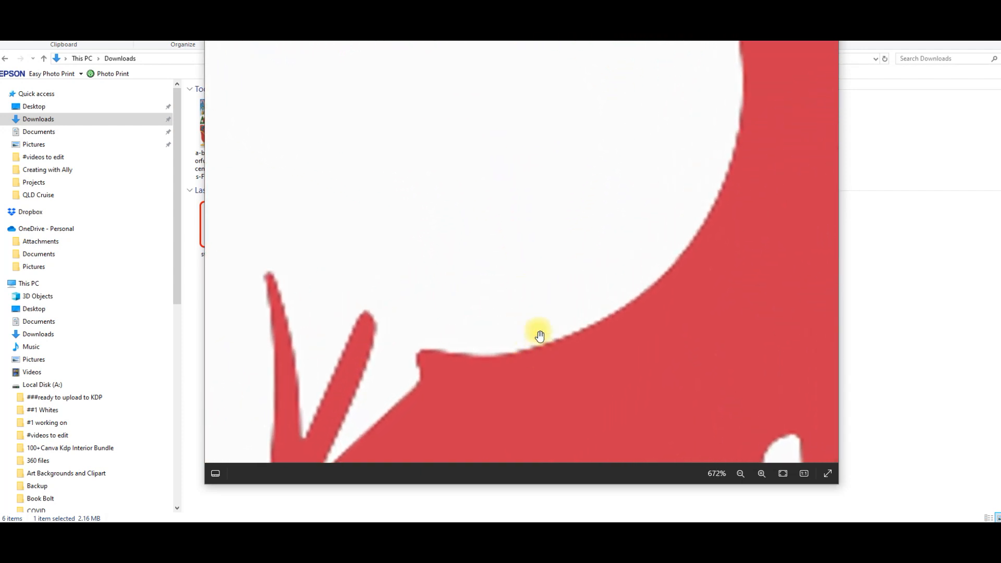
scroll(539, 329, "down", 3)
scroll(539, 330, "down", 15)
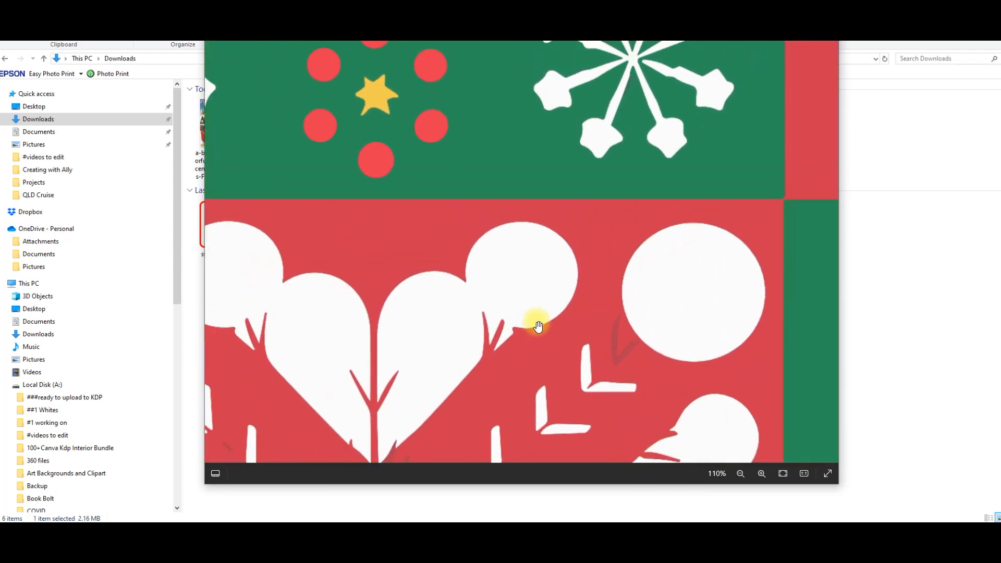
scroll(539, 327, "down", 8)
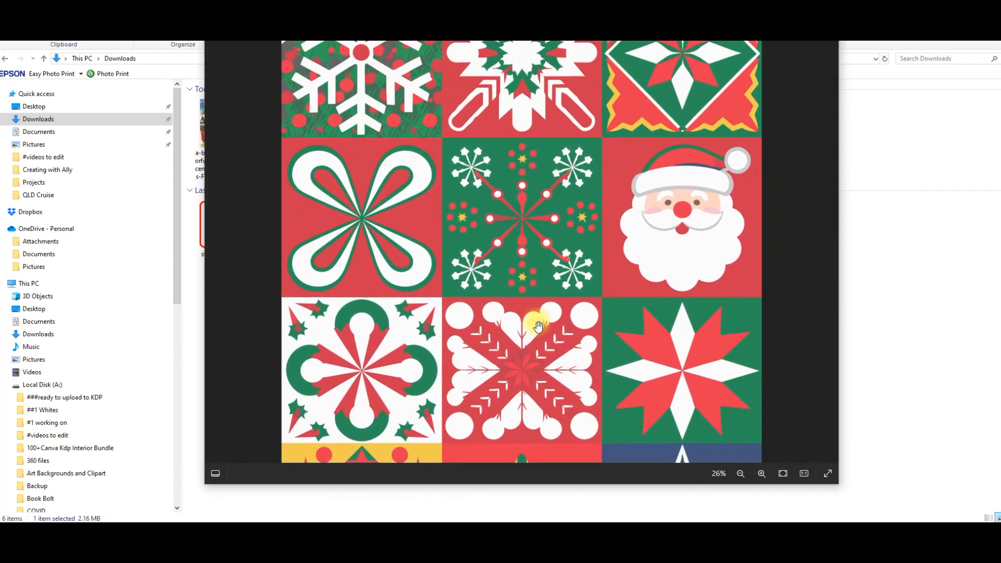
scroll(536, 324, "down", 1)
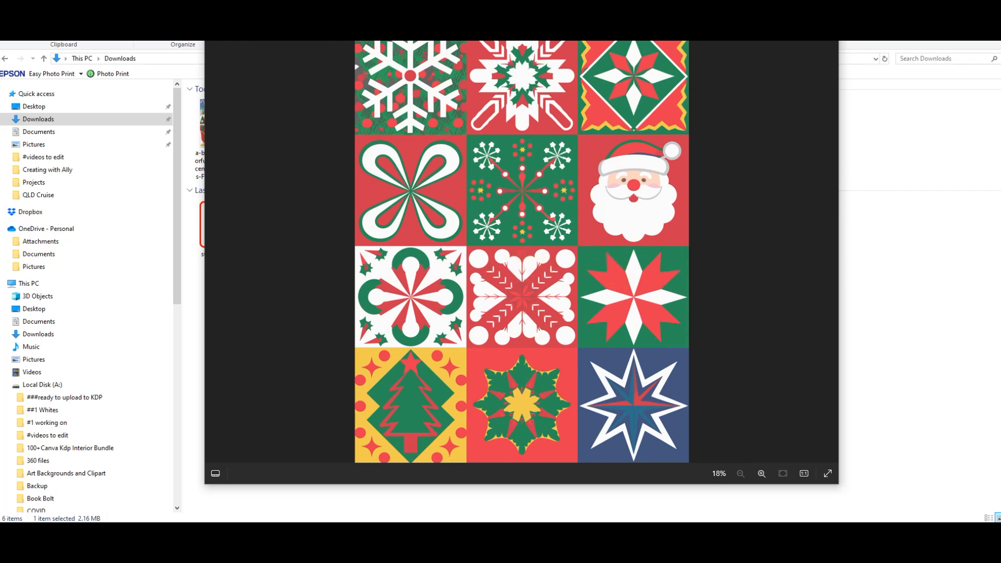
key("Escape")
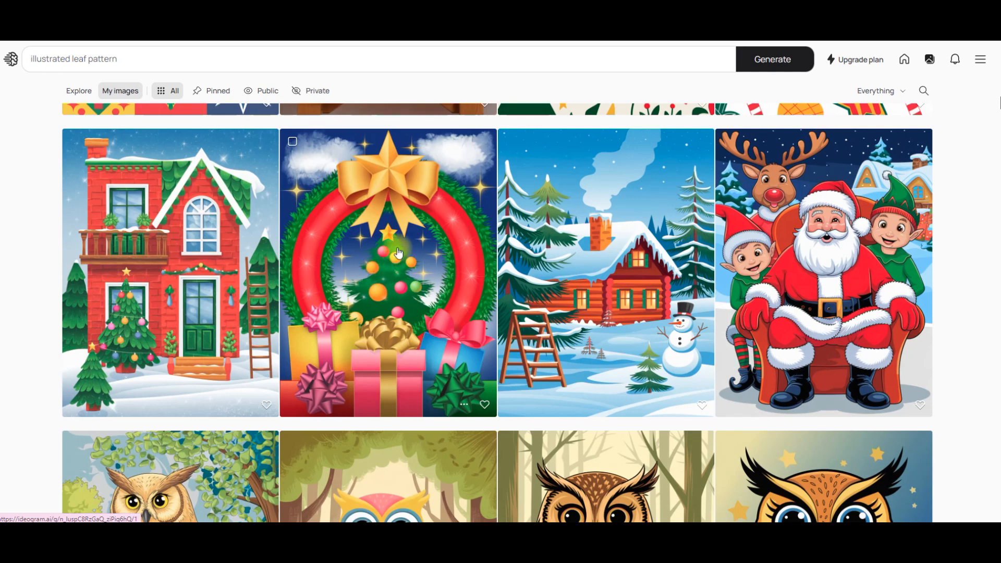
In Ideogram, read the full magic prompt of the red wreath and presents image, and return to the image gallery
left_click(389, 274)
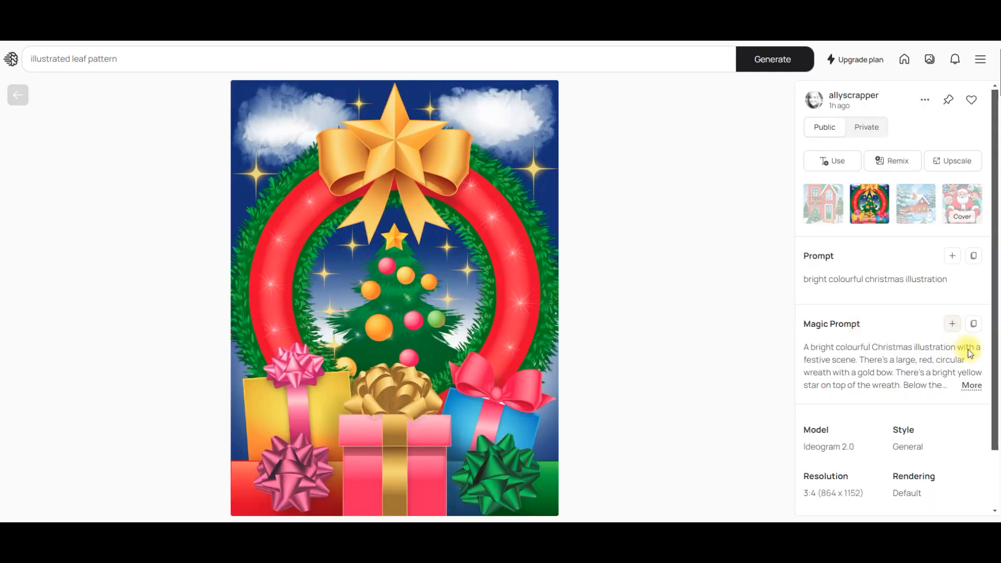
left_click(974, 389)
scroll(866, 365, "down", 3)
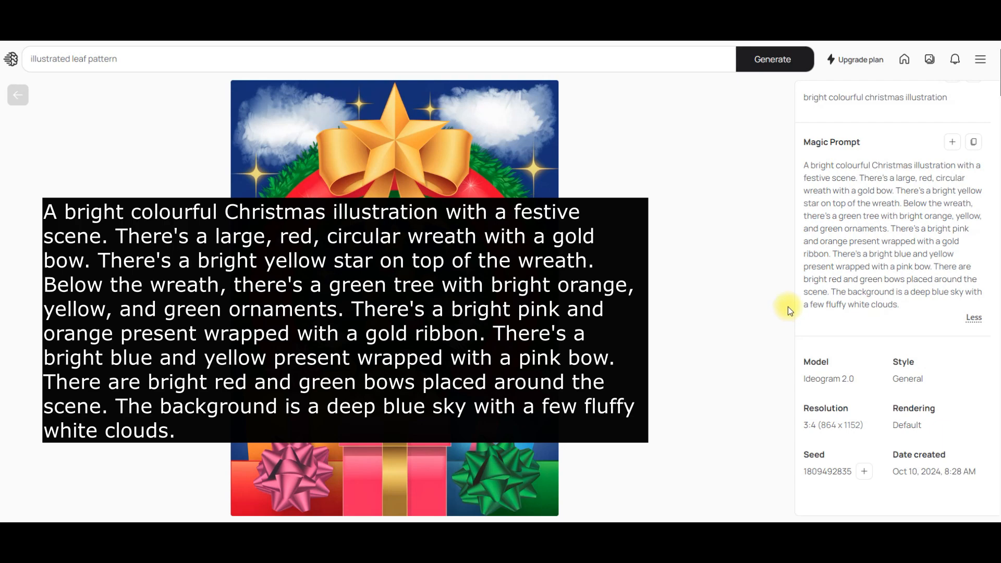
left_click(18, 95)
Read the full magic prompt of the twelve-square Christmas patterns image and return to the gallery
scroll(548, 350, "up", 2)
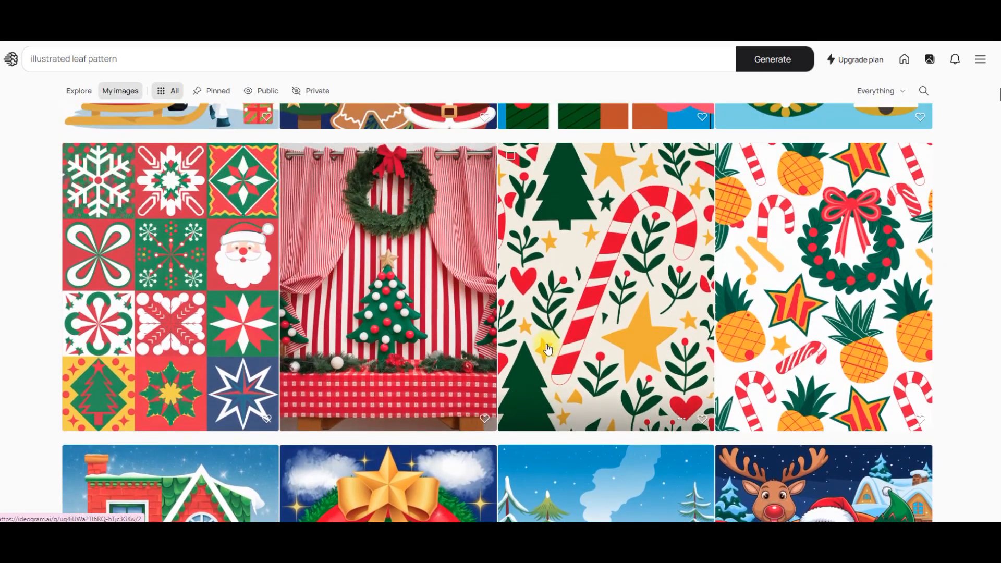
left_click(180, 257)
left_click(970, 384)
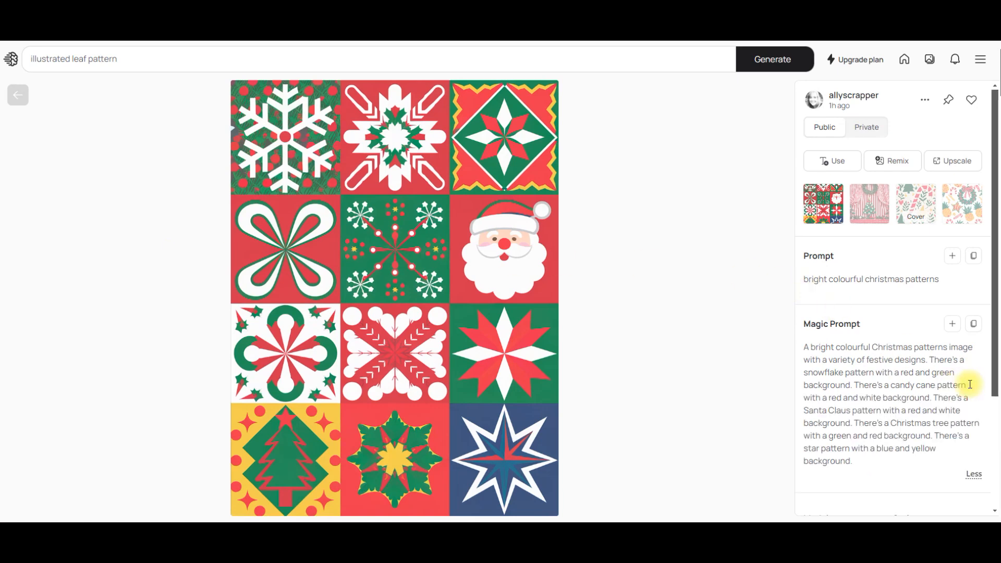
scroll(844, 320, "down", 3)
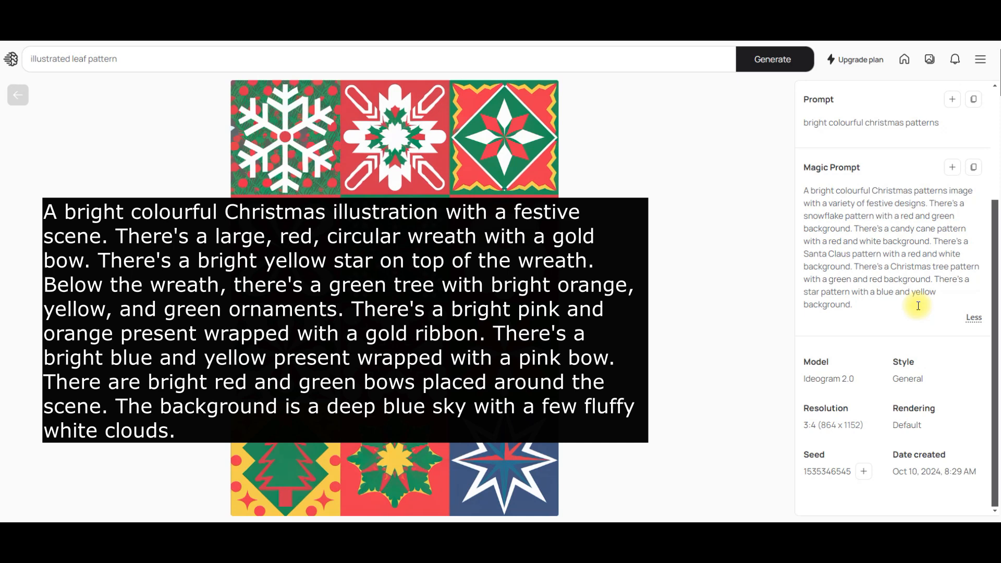
left_click(17, 97)
Read the full magic prompt of the light blue Christmas icons image with the candy cane, and return to the gallery
scroll(481, 266, "up", 6)
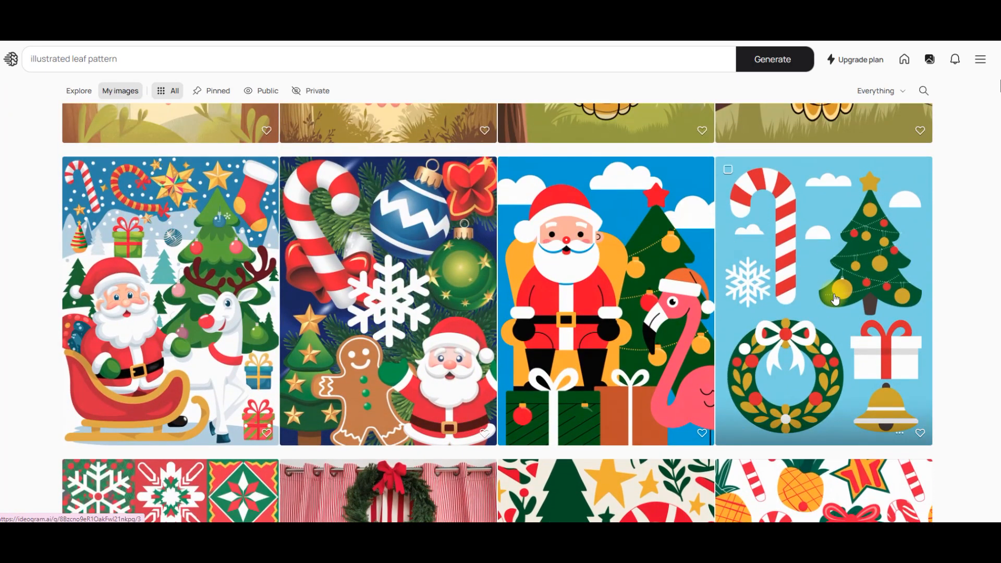
left_click(834, 298)
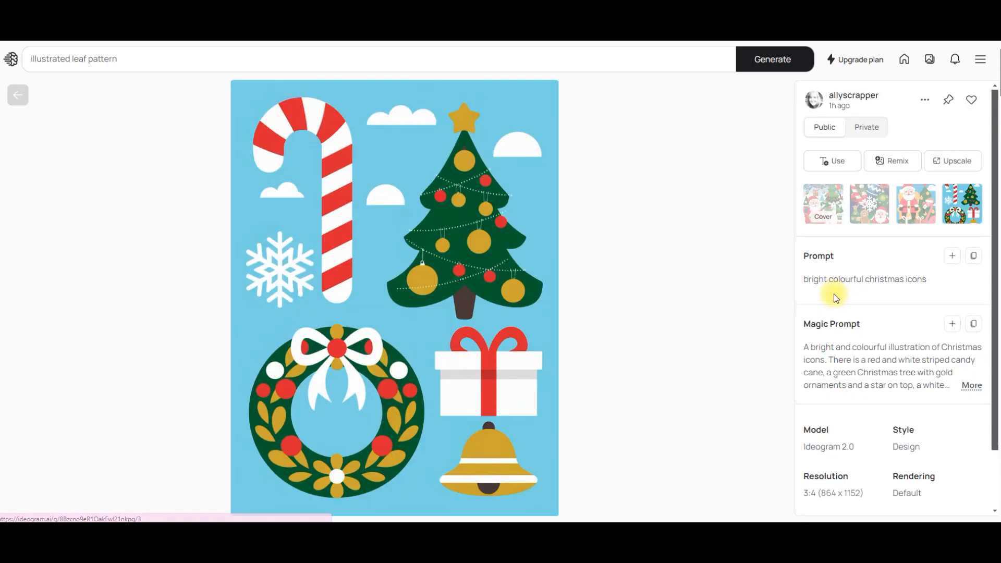
left_click(975, 383)
scroll(803, 350, "down", 5)
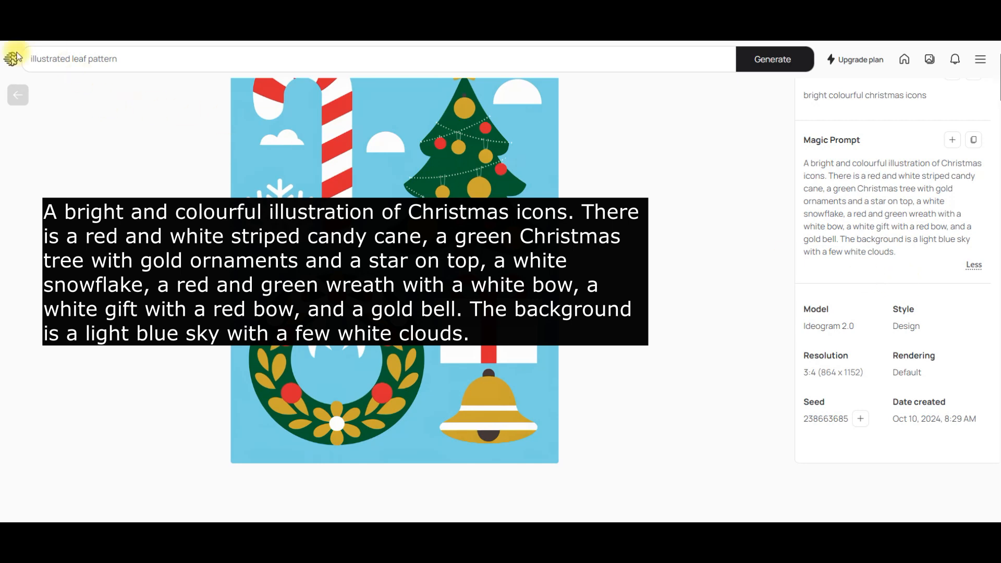
left_click(18, 95)
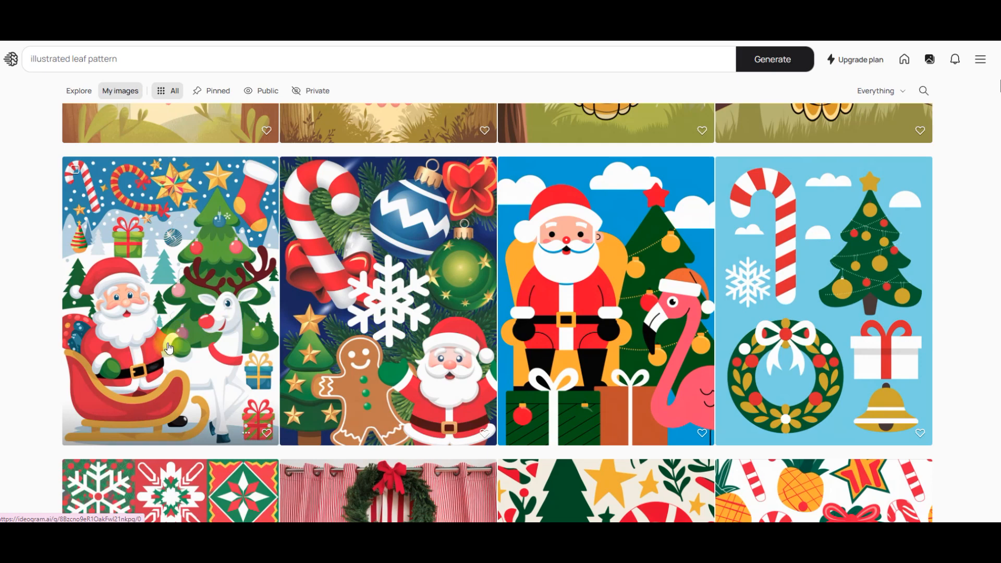
Read the full magic prompt of the Santa sleigh and reindeer image, and return to the gallery
left_click(145, 313)
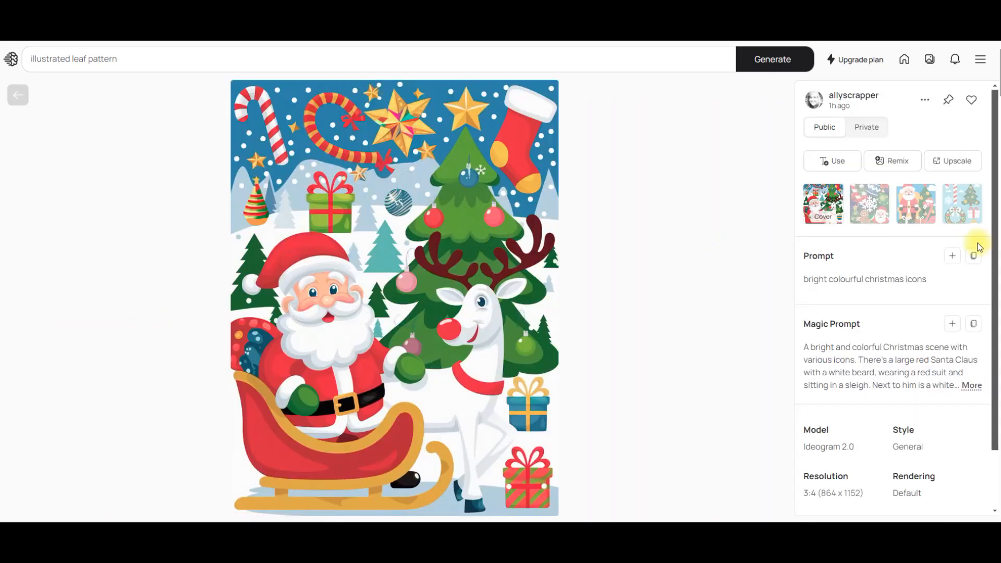
left_click(971, 386)
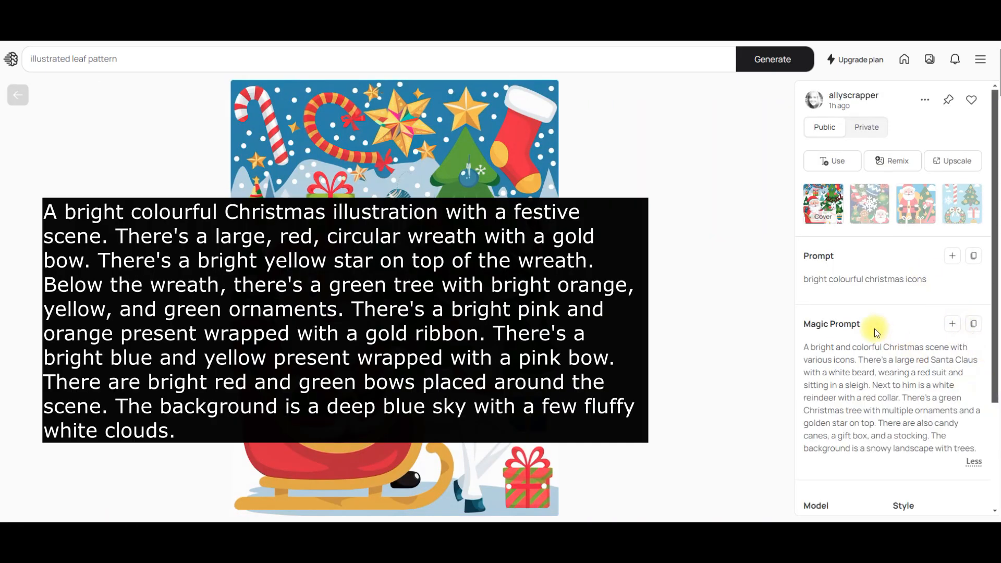
scroll(875, 327, "down", 3)
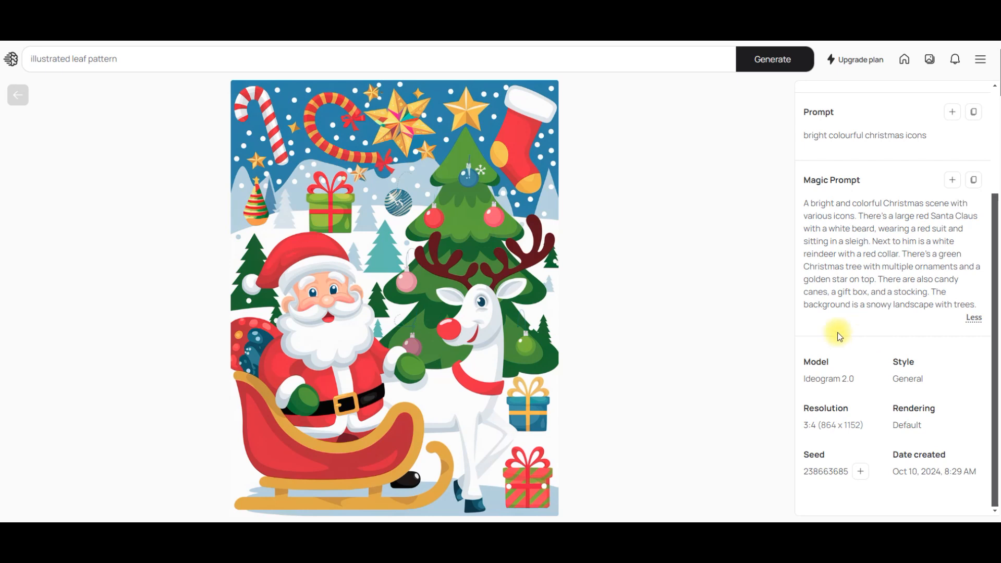
left_click(18, 97)
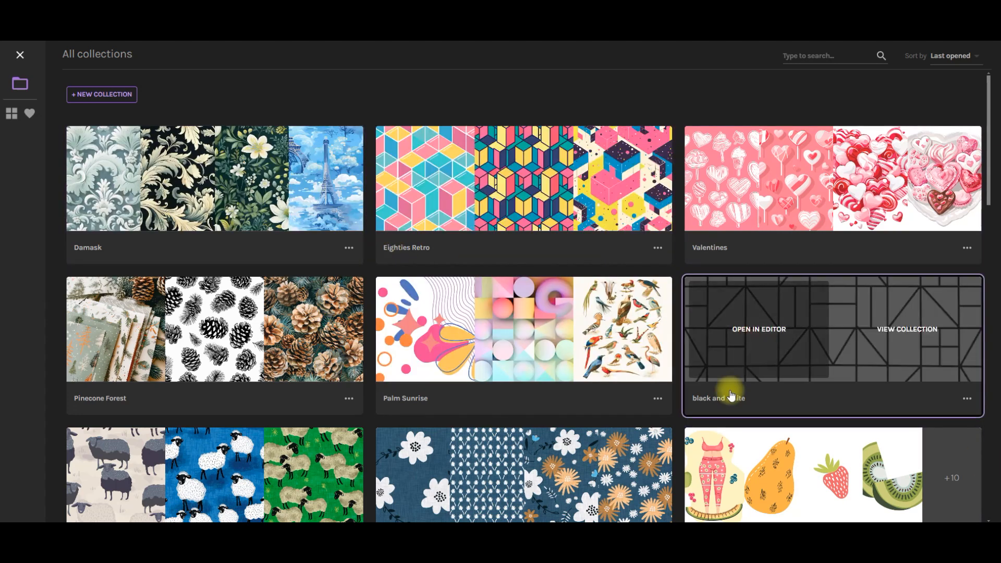
Create a new pattern collection titled "xmas 1"
left_click(109, 95)
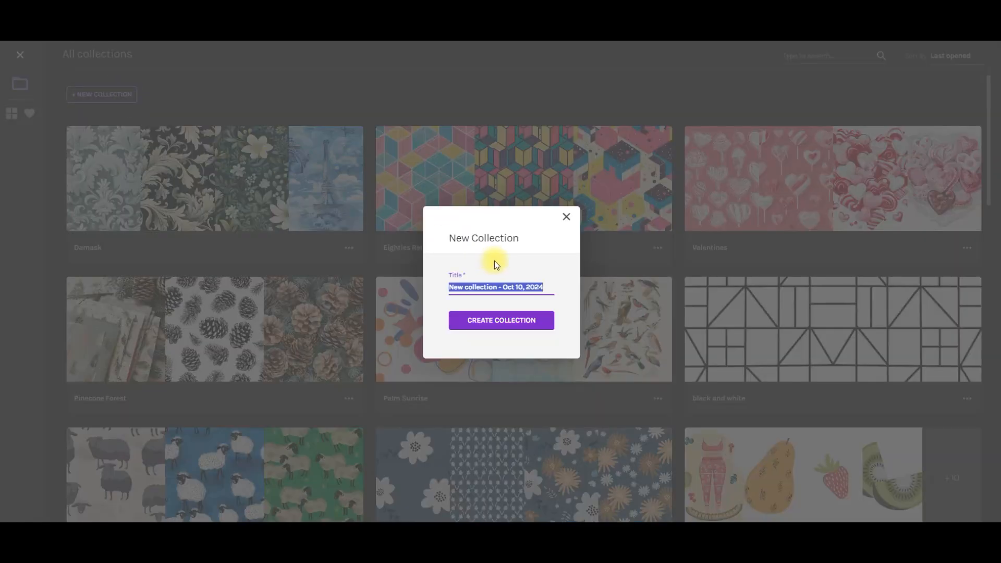
type("xmas")
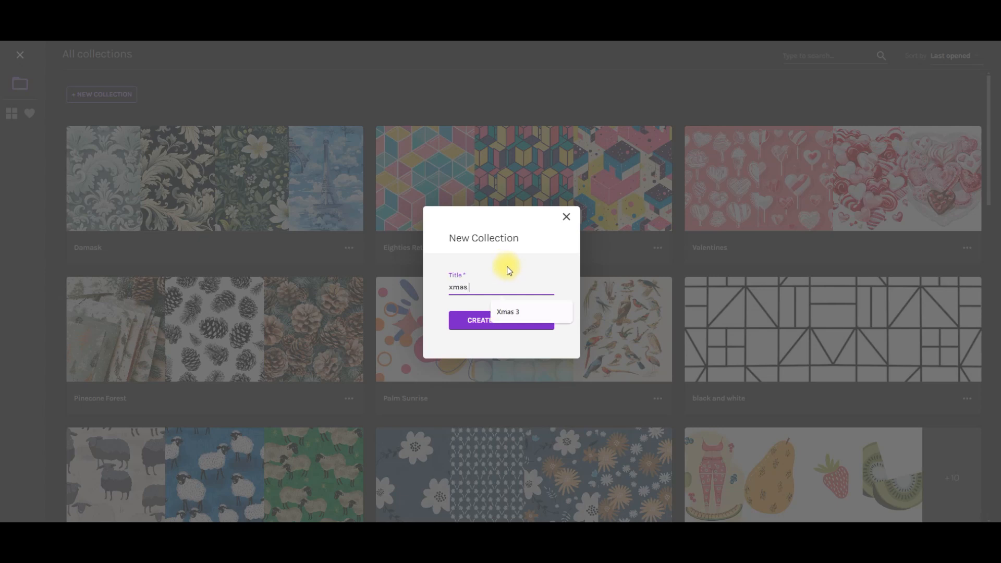
type(" 1")
left_click(510, 325)
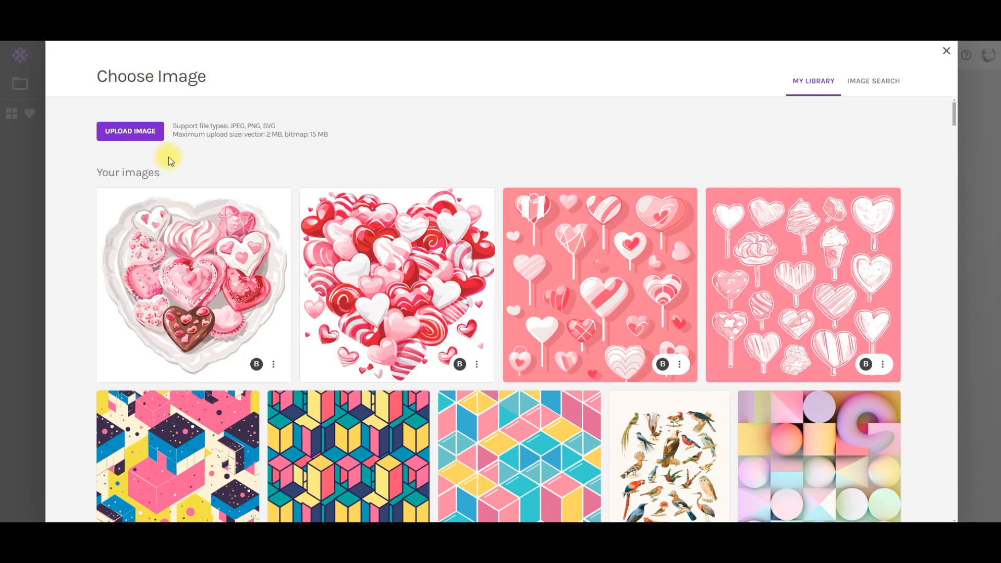
Upload the Santa sleigh scene image from Downloads as the collection's source image
left_click(140, 137)
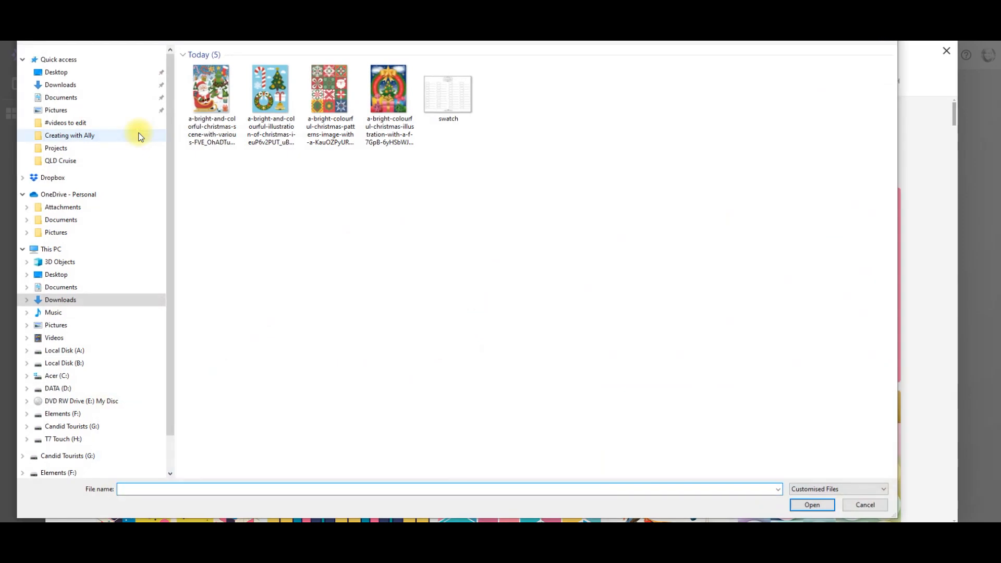
left_click(203, 99)
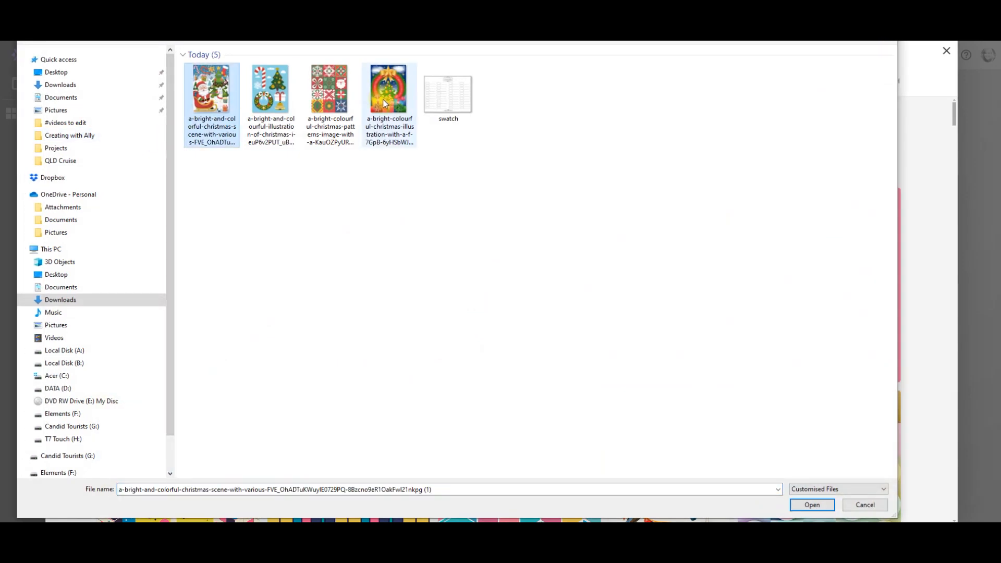
left_click(382, 99)
left_click(211, 98)
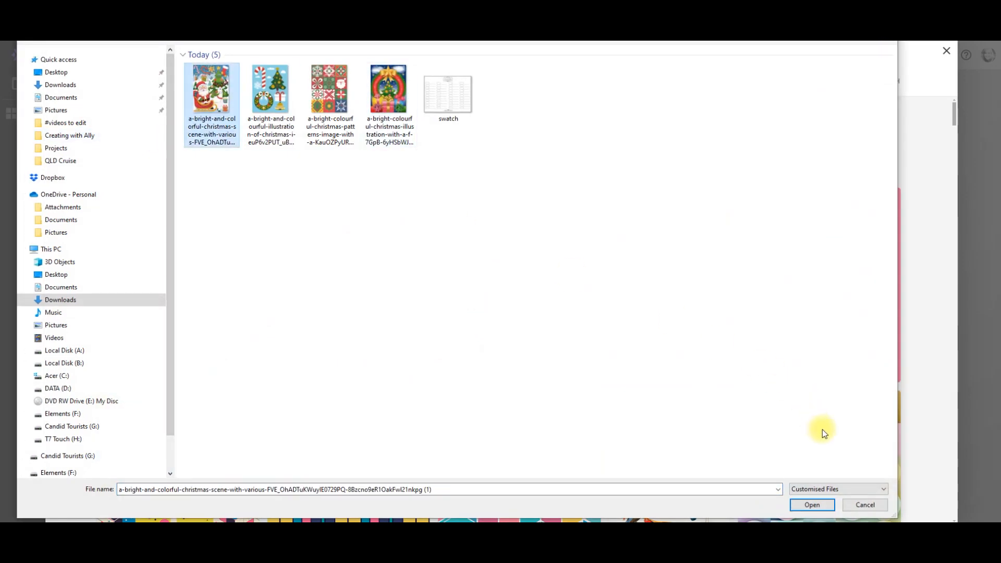
left_click(814, 504)
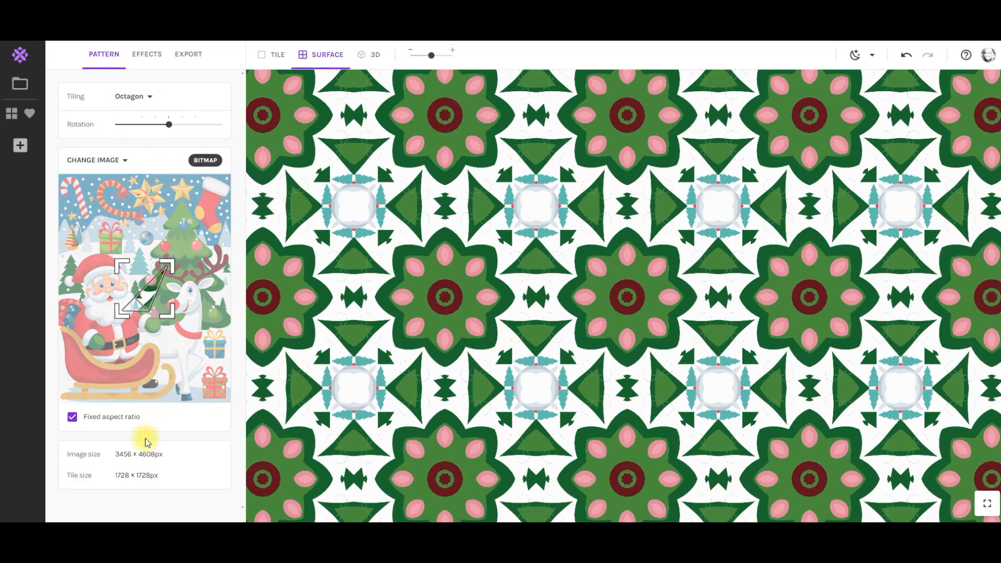
Replace the pattern's source image by uploading the light blue Christmas icons illustration from Downloads
left_click(88, 146)
left_click(268, 100)
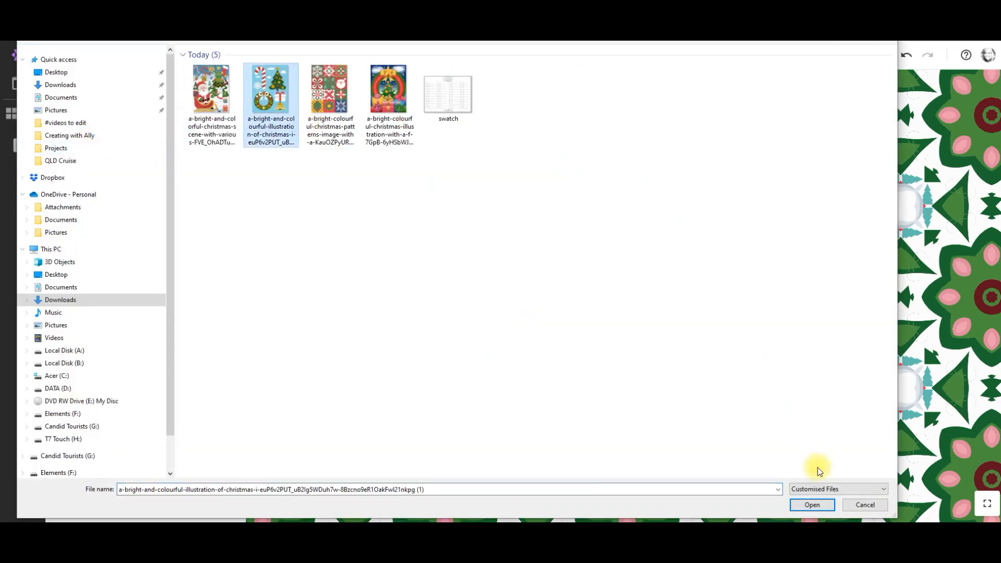
left_click(822, 506)
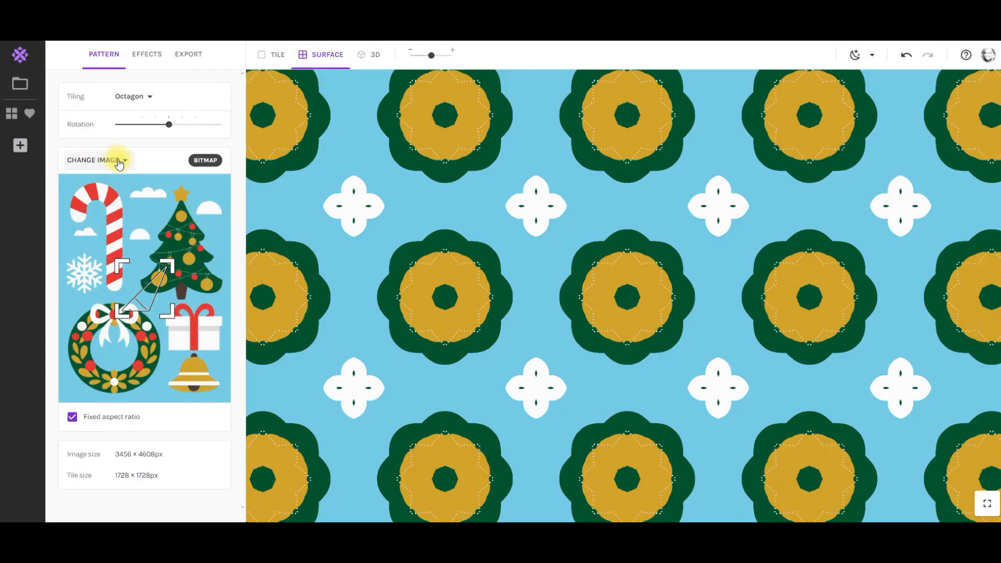
Replace the pattern's source image by uploading the red and green Christmas patterns grid image from Downloads
left_click(108, 162)
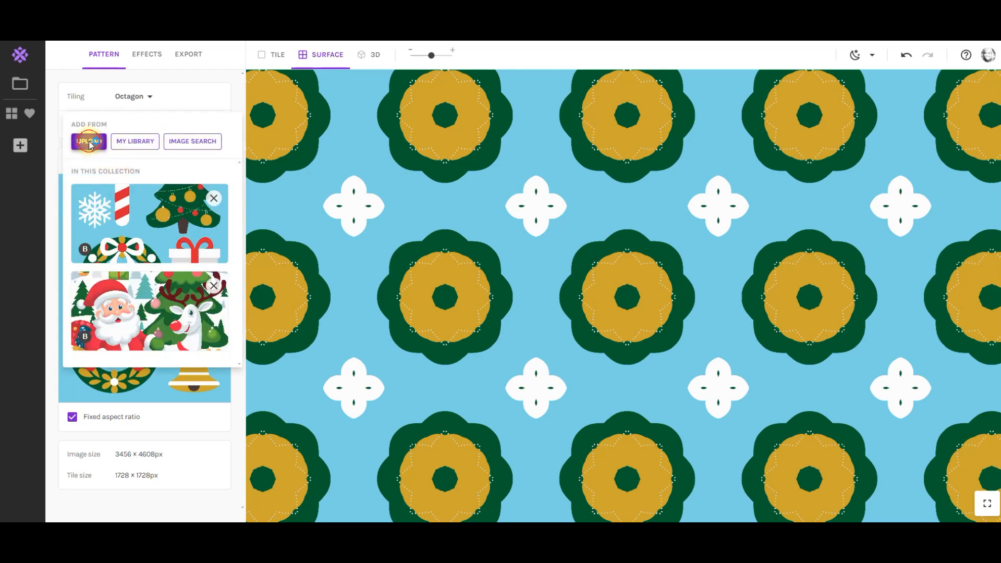
left_click(89, 142)
left_click(349, 81)
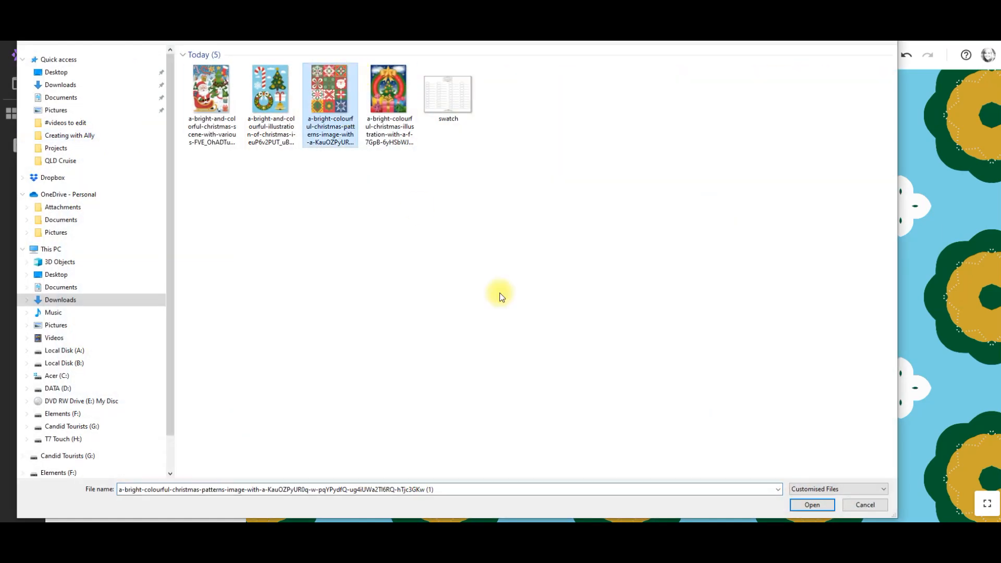
left_click(812, 504)
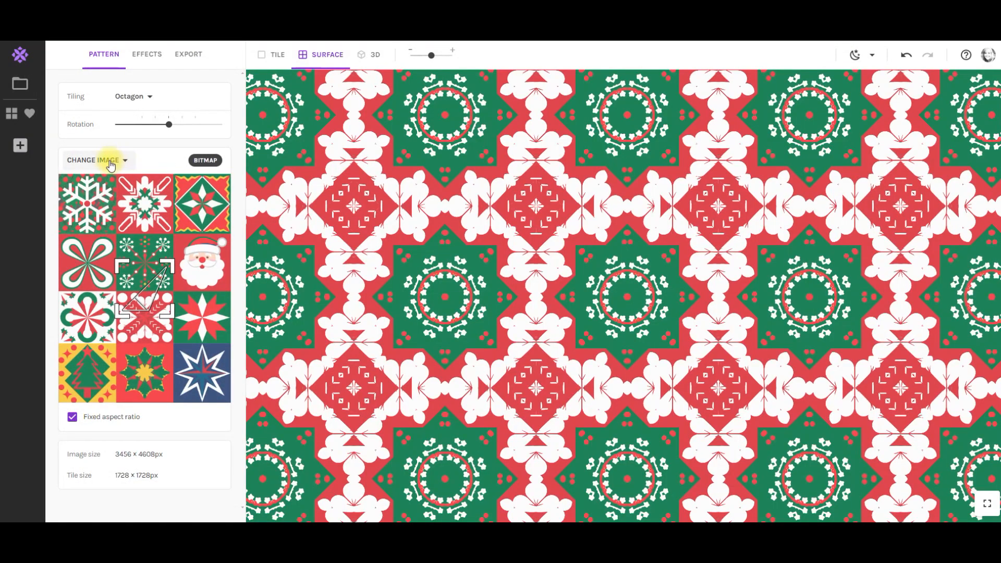
Upload the bright Christmas illustration with the wreath arch and gifts from Downloads to the collection
left_click(110, 160)
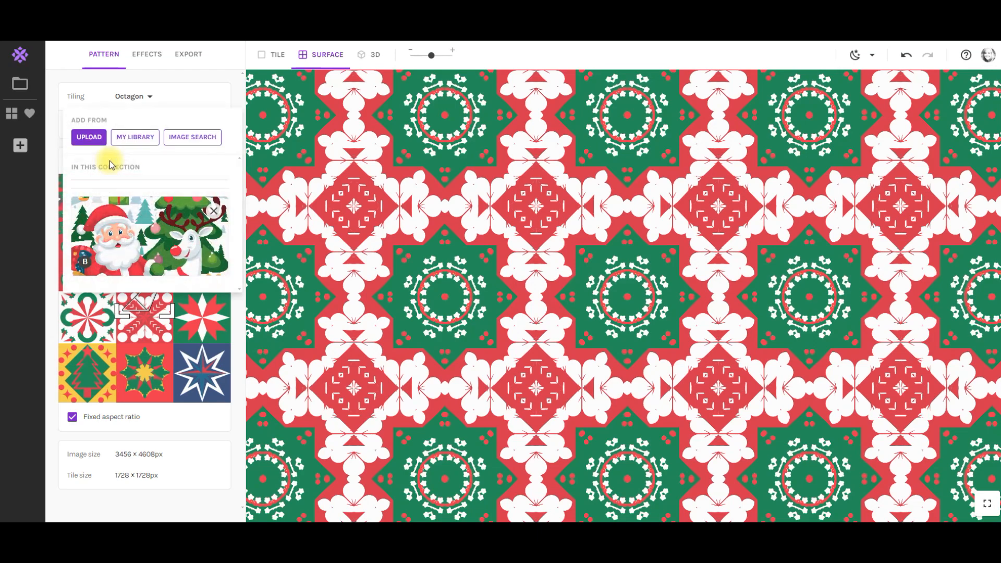
left_click(87, 137)
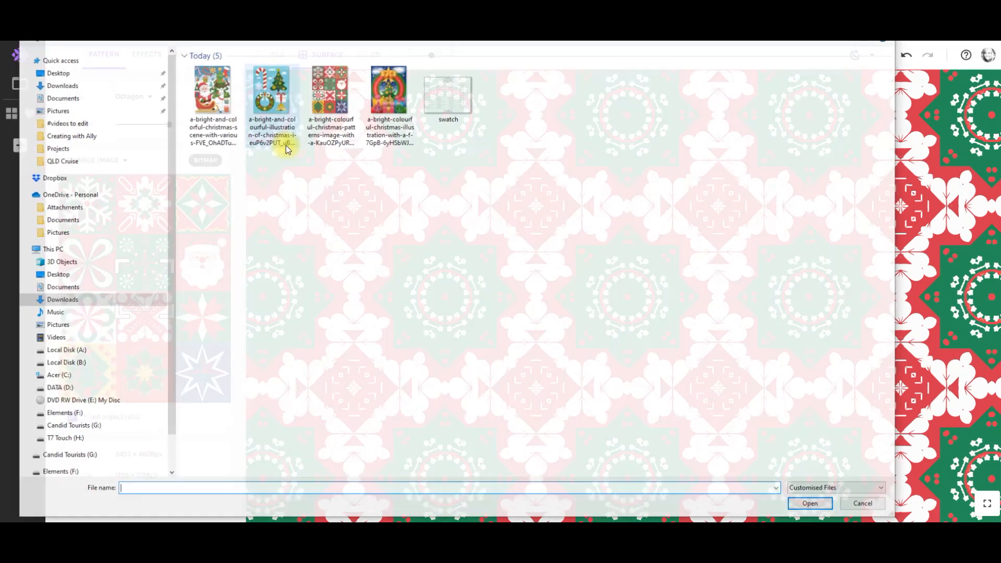
left_click(389, 89)
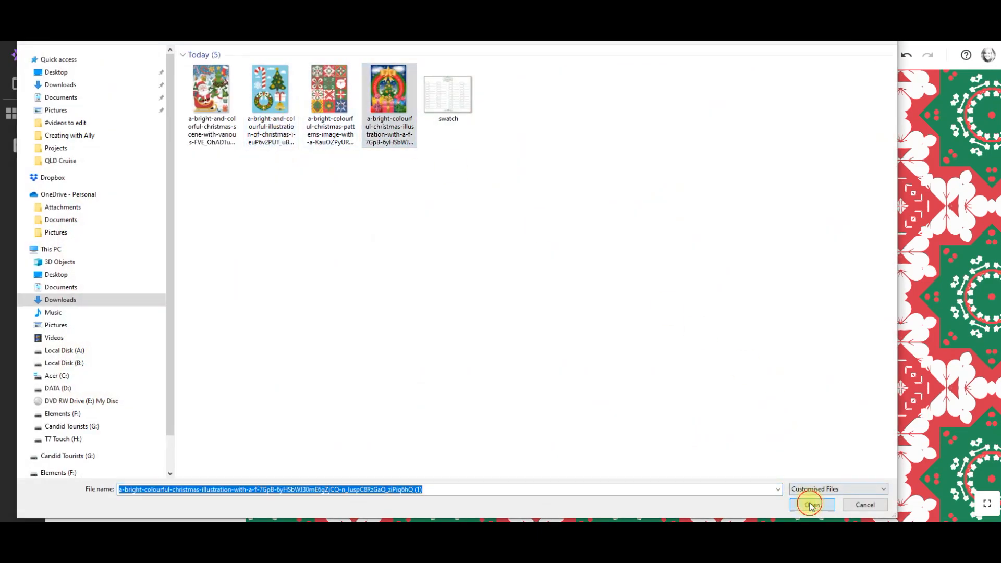
left_click(812, 505)
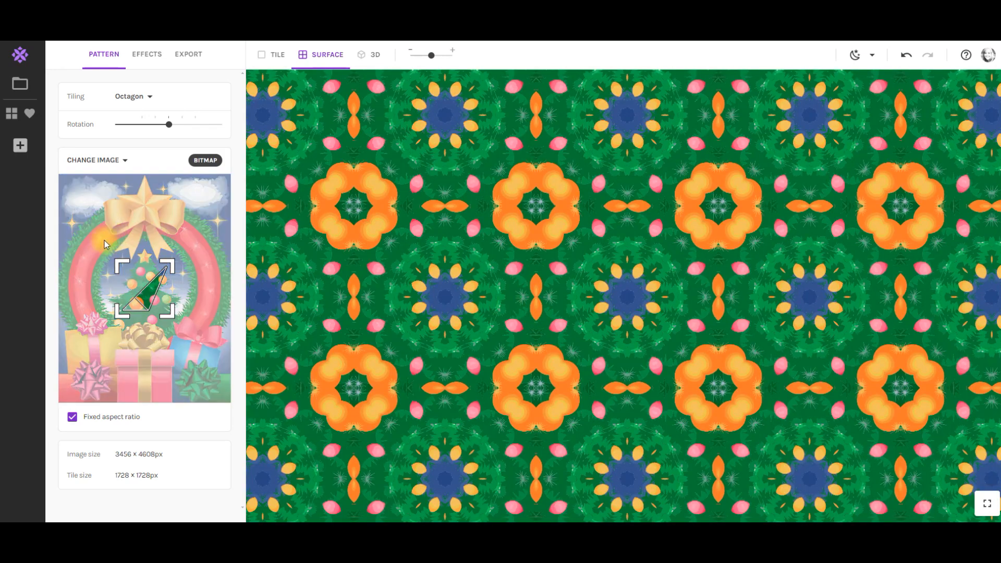
Switch the source image back to the Christmas patterns grid and move the sampling frame down over the yellow-centred holly motif
left_click(96, 160)
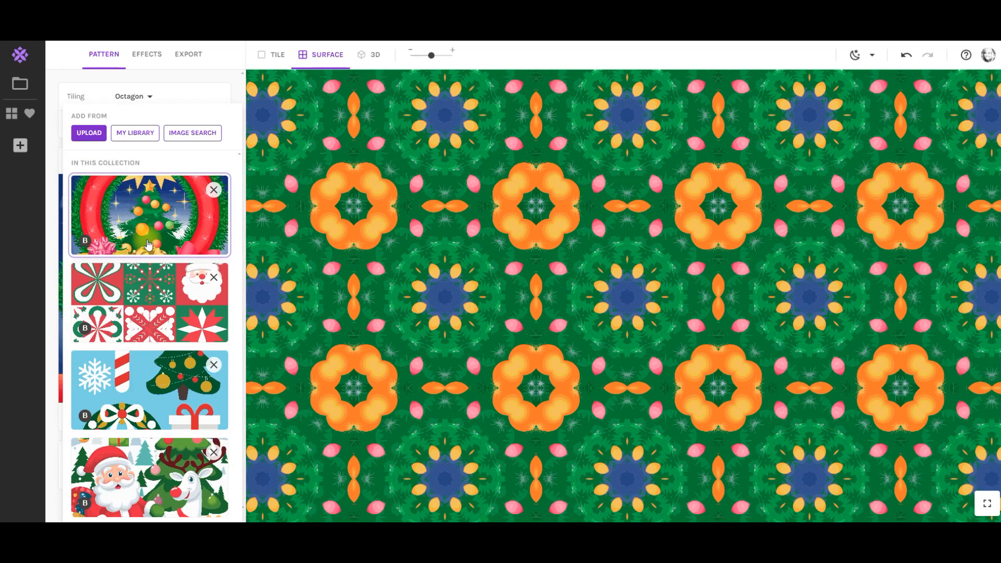
left_click(135, 294)
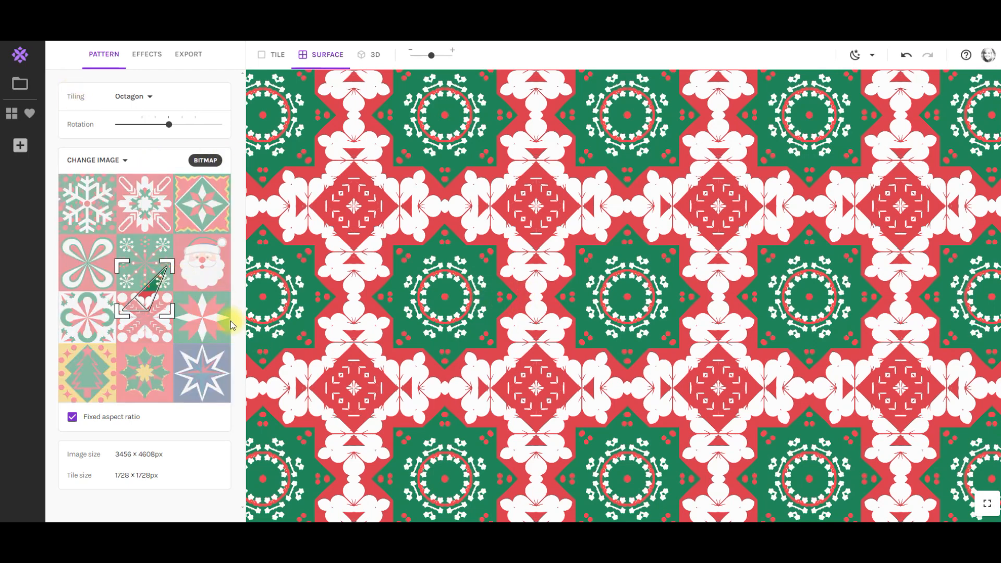
left_click_drag(147, 295, 146, 361)
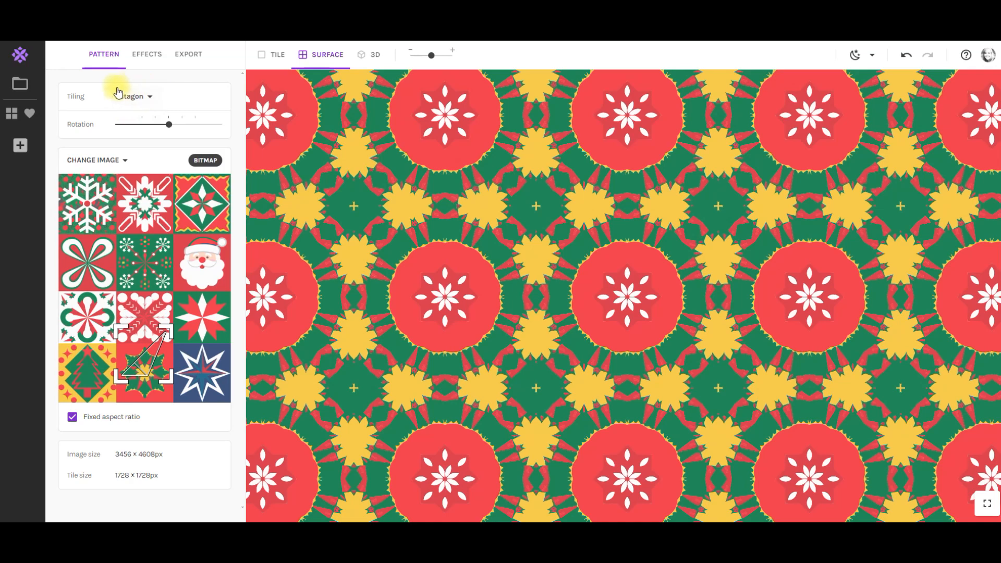
Preview the seamed tilings from Rectangular Grid through Queue on the holly motif pattern
left_click(151, 101)
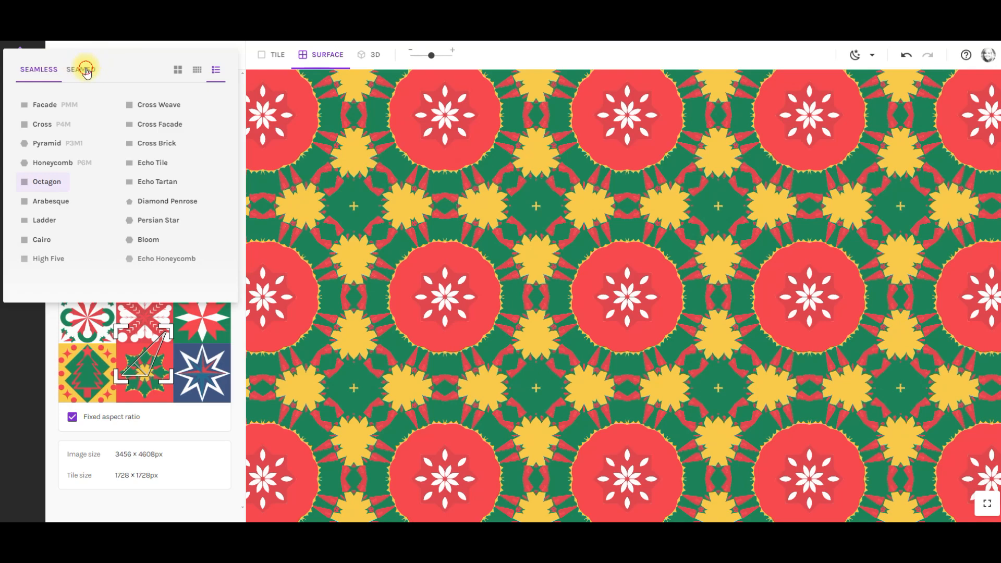
left_click(86, 71)
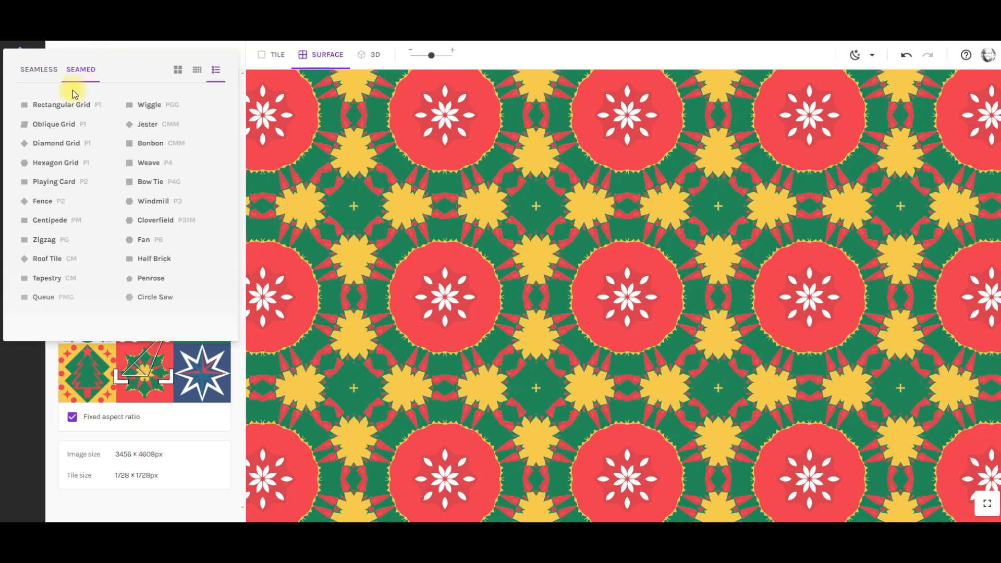
left_click(57, 106)
left_click(56, 125)
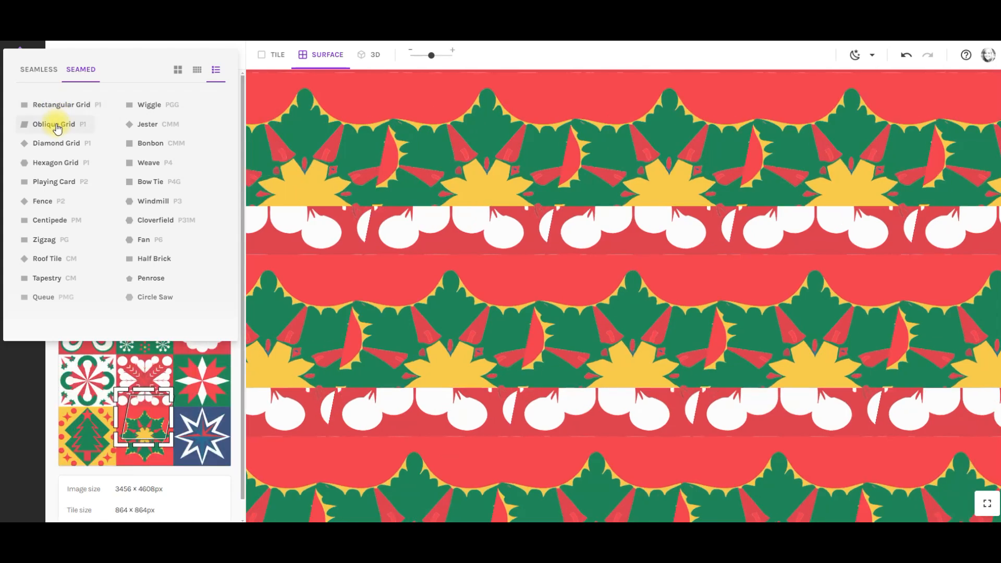
left_click(59, 145)
left_click(60, 164)
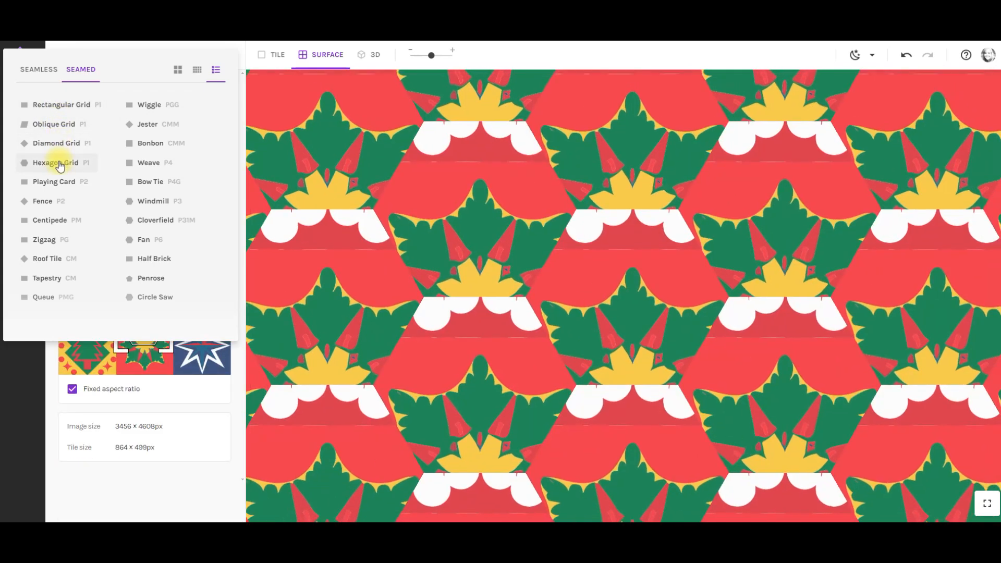
left_click(58, 182)
left_click(44, 202)
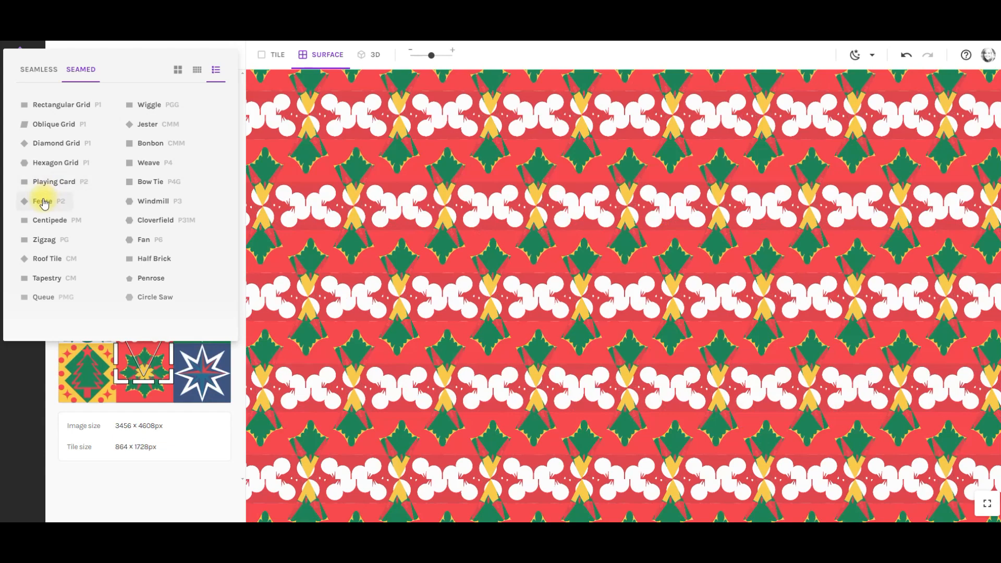
left_click(46, 223)
left_click(41, 240)
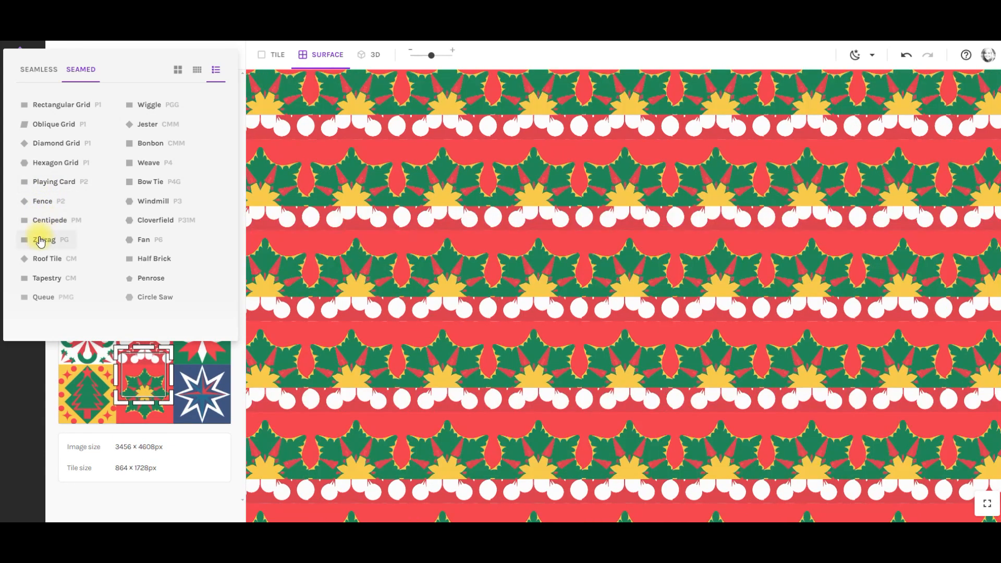
left_click(43, 260)
left_click(41, 282)
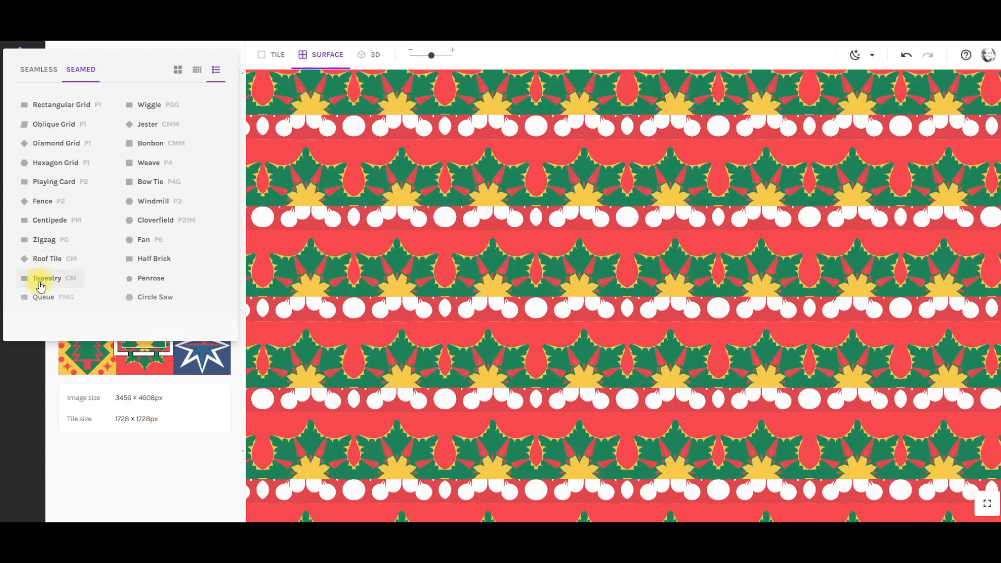
left_click(41, 295)
Preview the remaining seamed tilings from Circle Saw back up to Wiggle
left_click(123, 298)
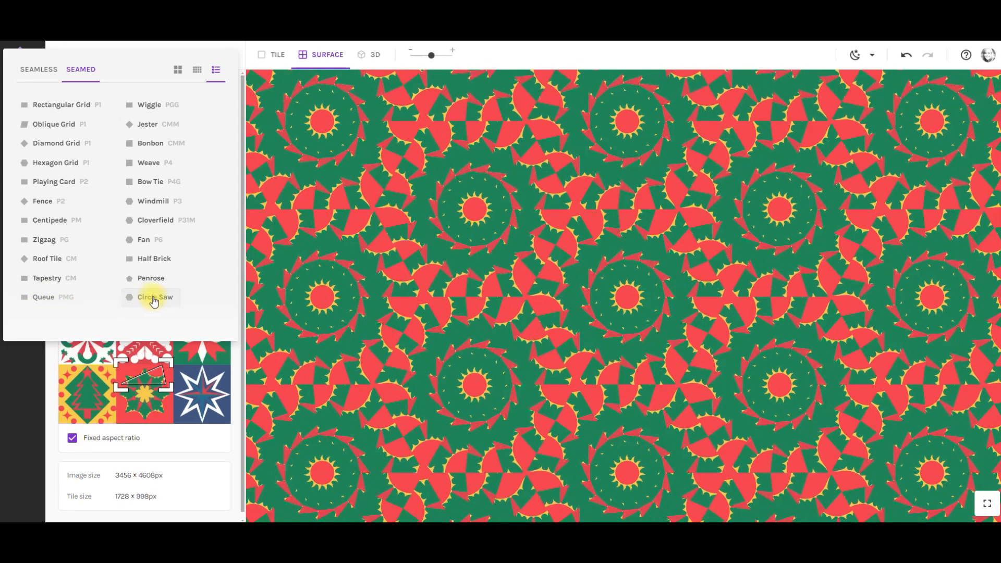
left_click(151, 281)
left_click(149, 261)
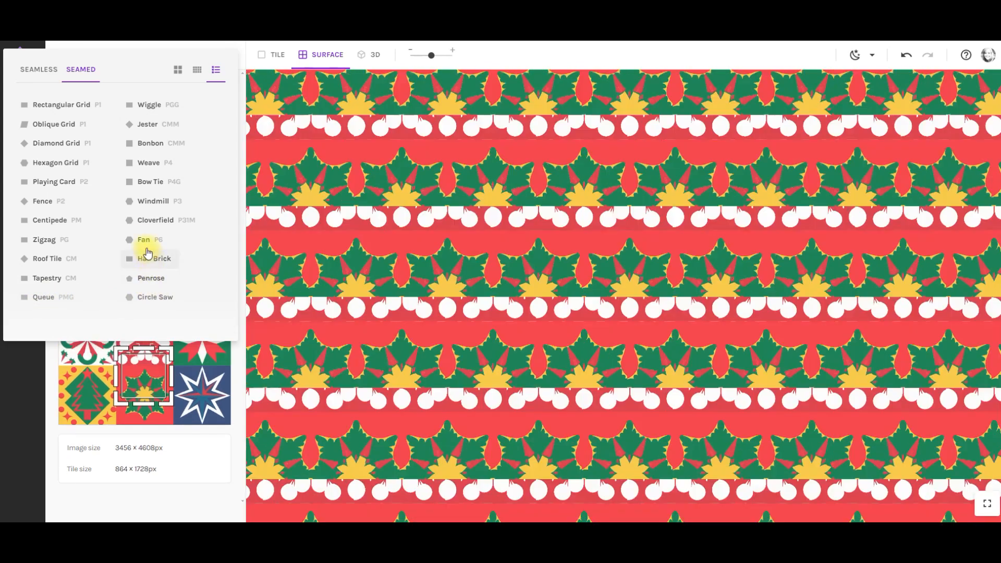
left_click(144, 239)
left_click(142, 224)
left_click(144, 203)
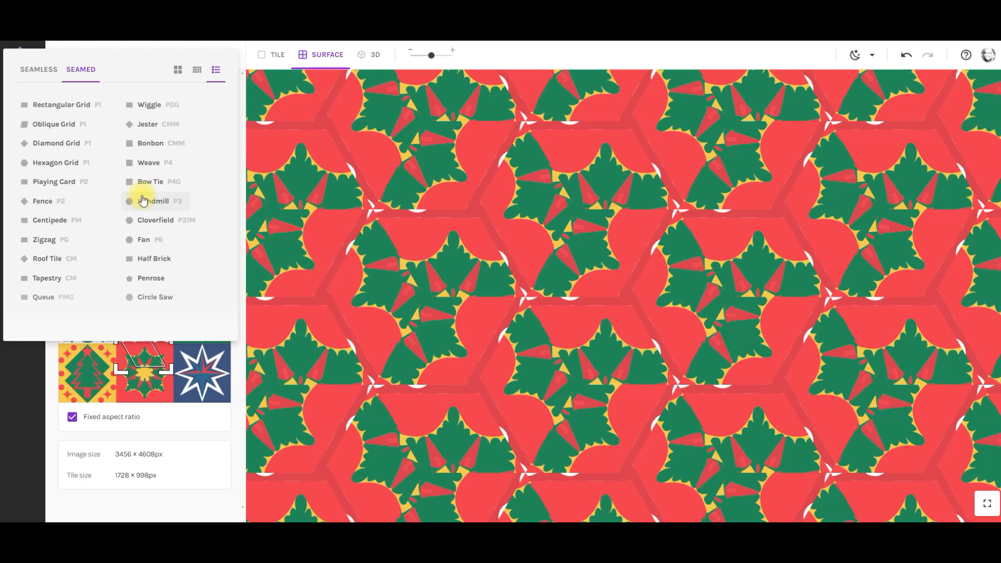
left_click(145, 181)
left_click(145, 162)
left_click(147, 143)
left_click(146, 124)
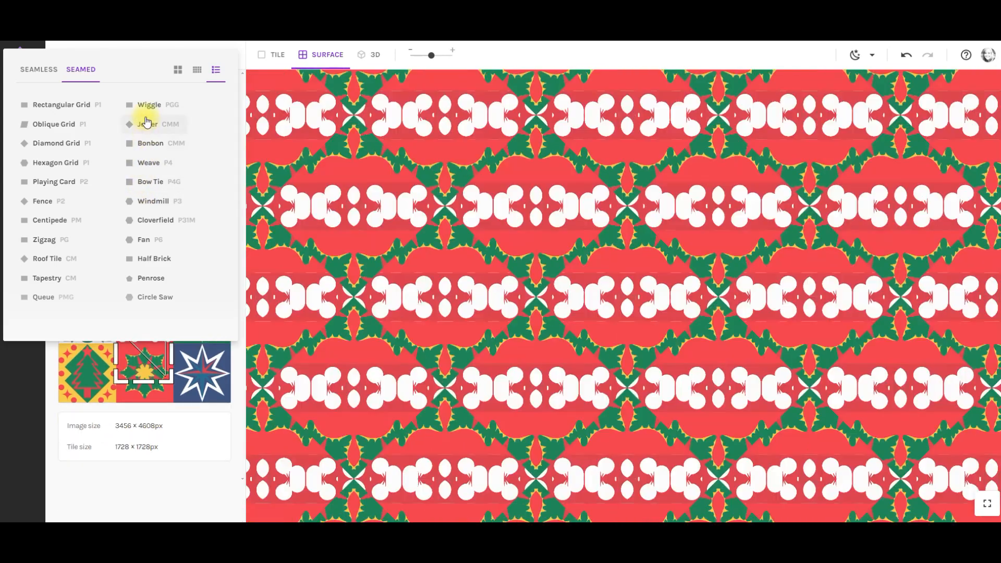
left_click(146, 105)
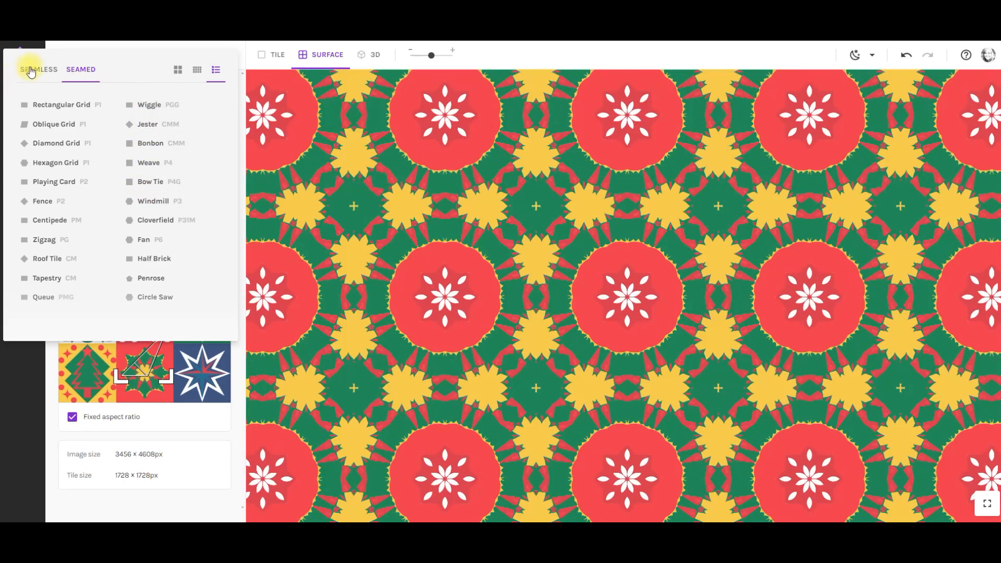
Apply the seamless Facade tiling and enlarge the sampling frame slightly to a tile size of 1813 × 1813 px
left_click(38, 70)
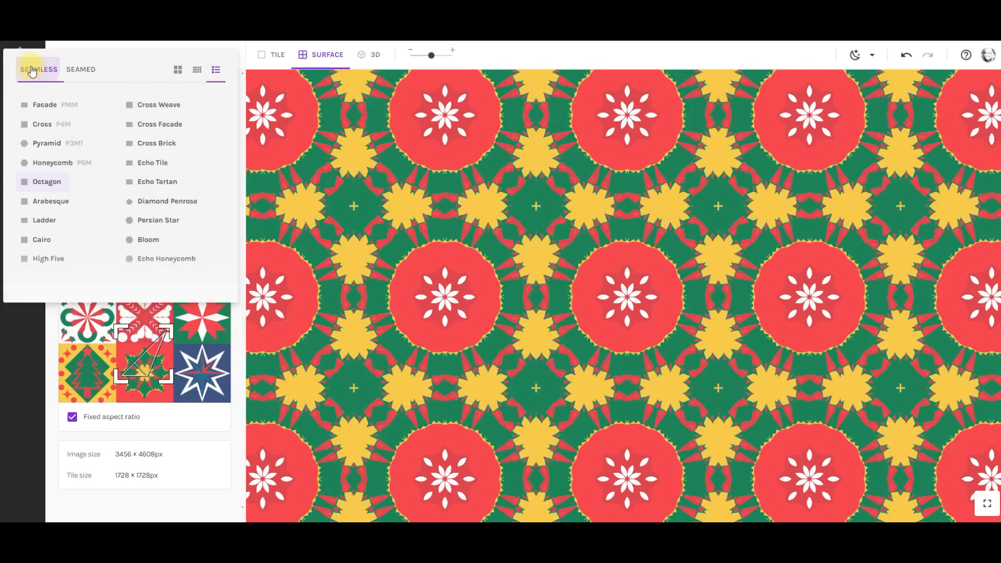
left_click(125, 116)
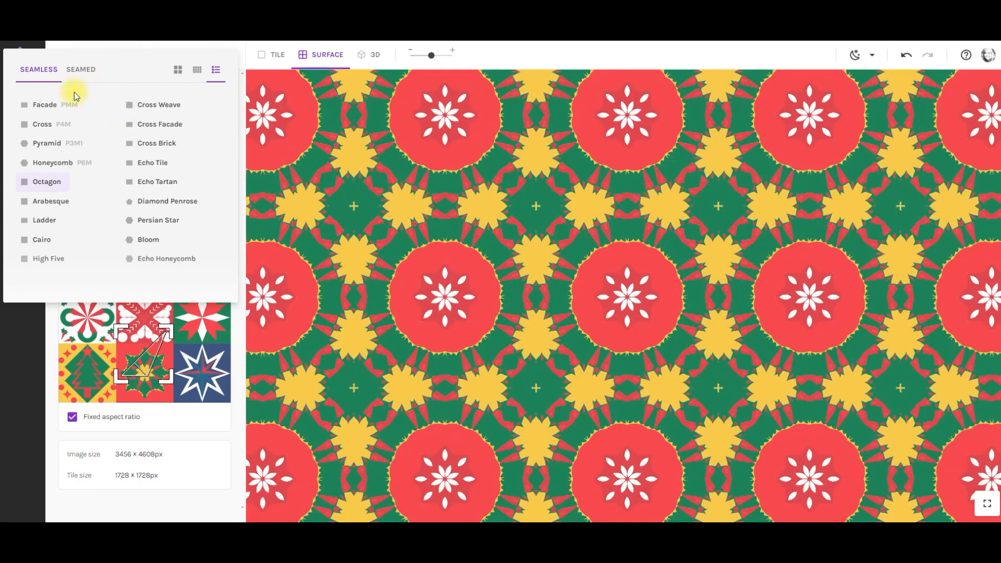
left_click(42, 104)
left_click(159, 107)
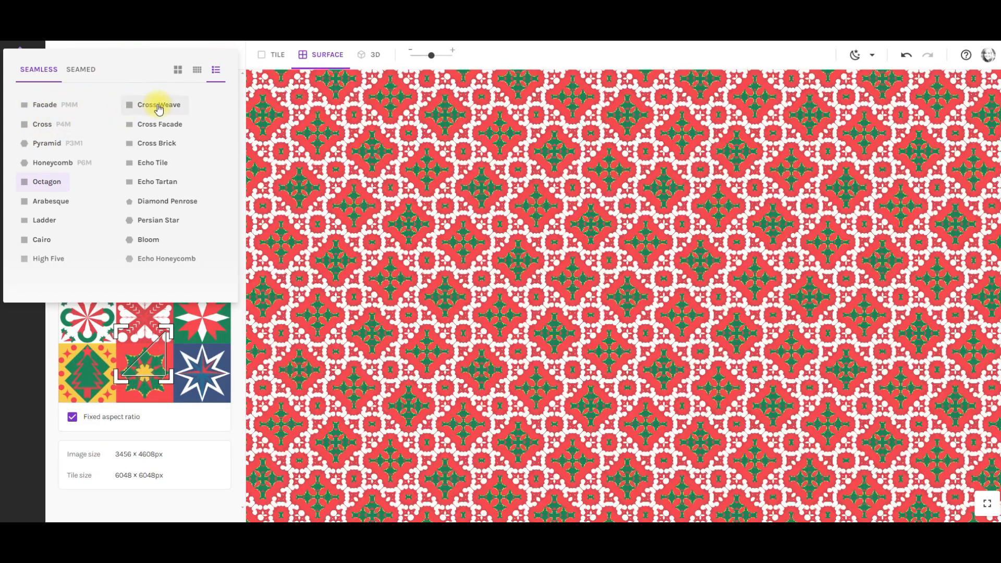
left_click(59, 106)
left_click(37, 106)
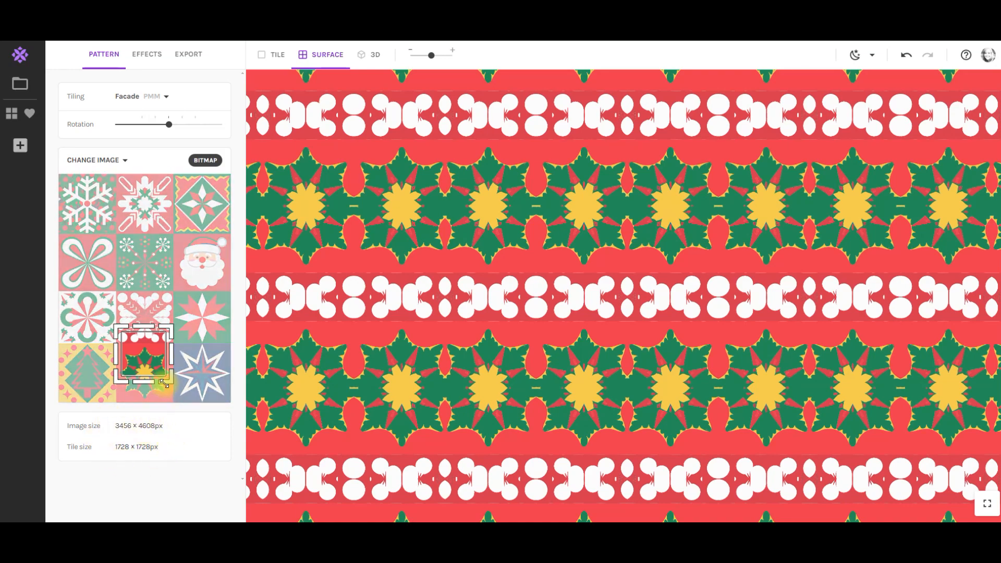
mouse_move(170, 384)
left_mouse_down()
mouse_move(142, 352)
mouse_move(172, 386)
left_mouse_up()
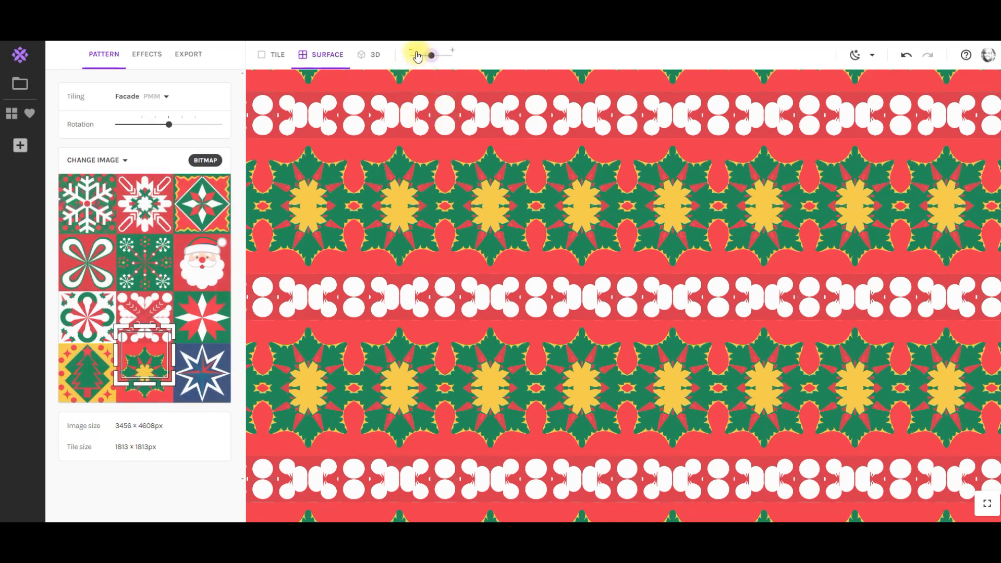
View the pattern as a single tile, as a repeating surface and on the 3D upright cushion
left_click(264, 58)
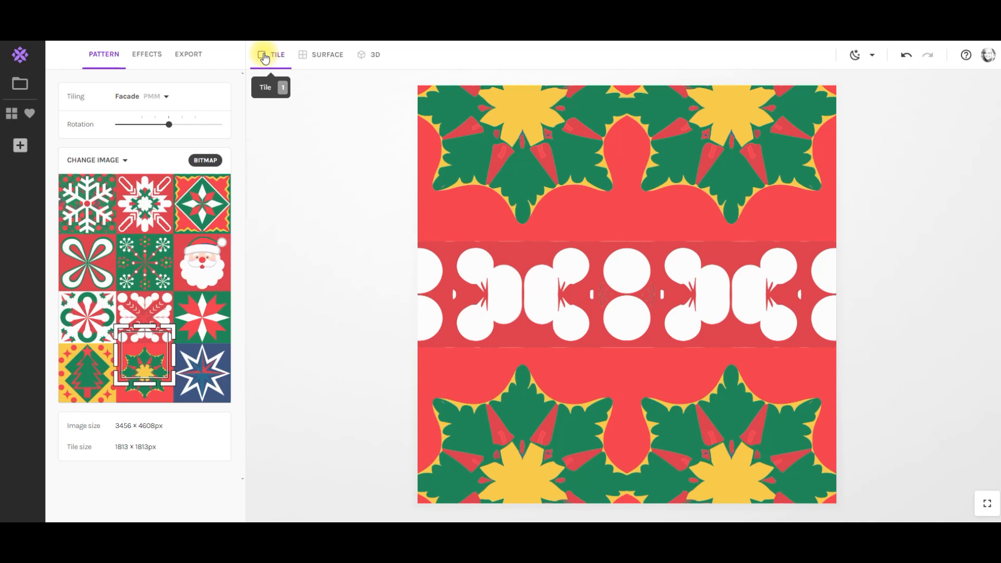
left_click(320, 57)
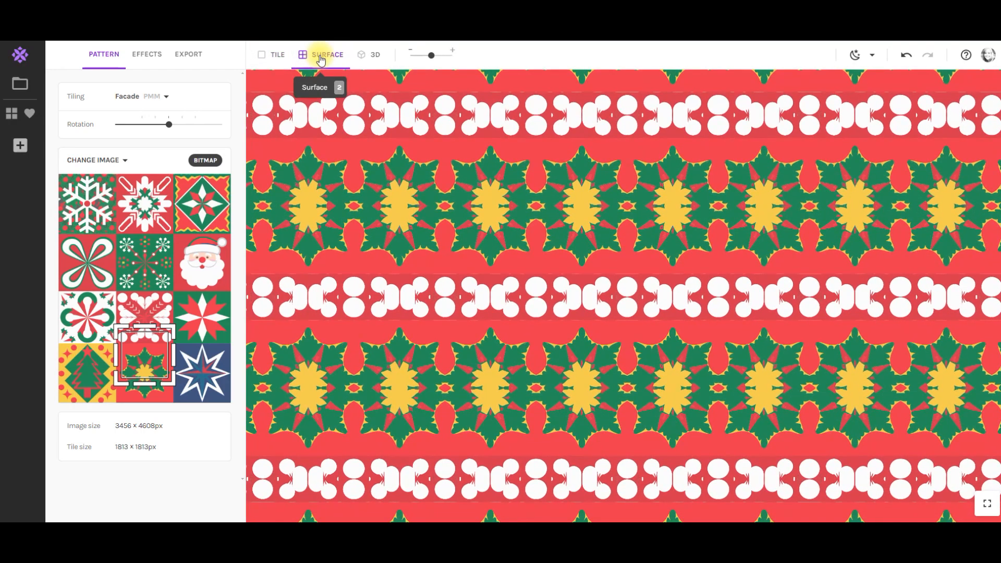
left_click(368, 56)
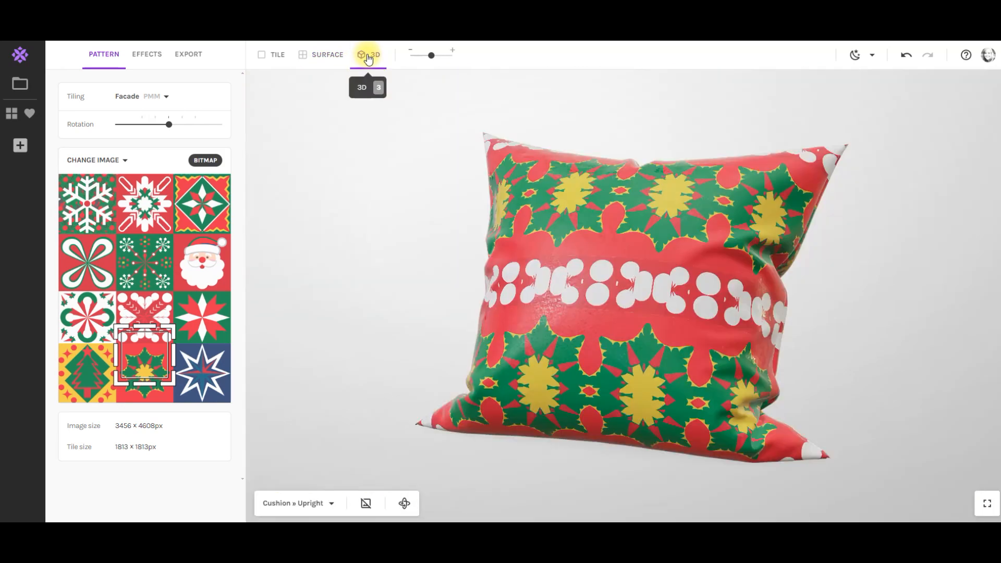
Preview the Facade pattern on the 3D mug, sports sock and scarf
left_click(332, 504)
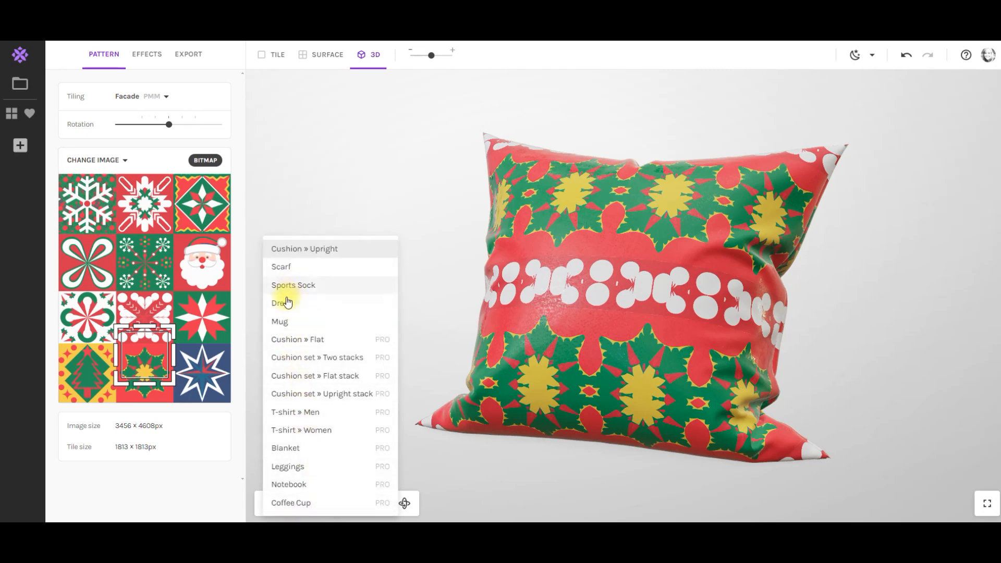
left_click(283, 320)
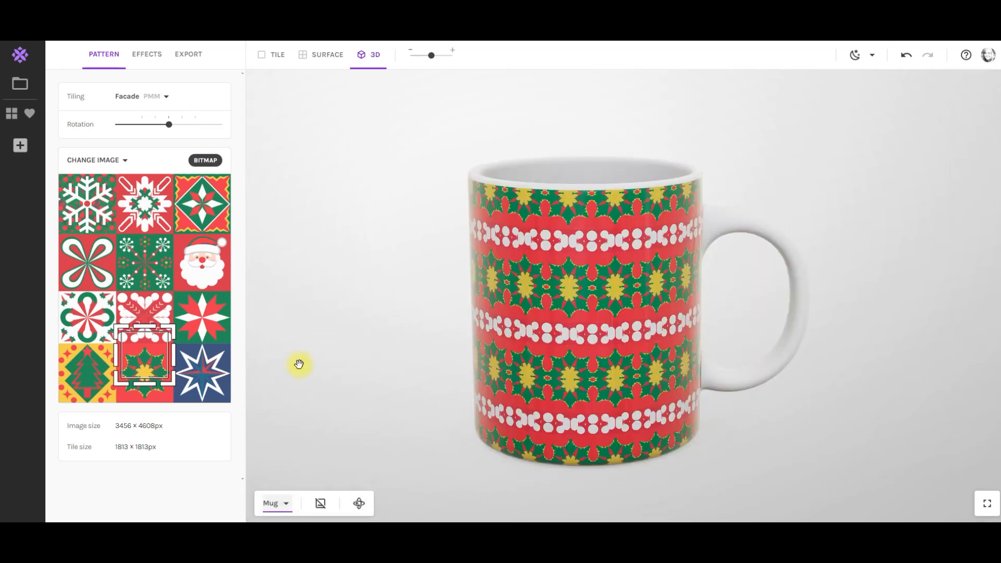
left_click(285, 503)
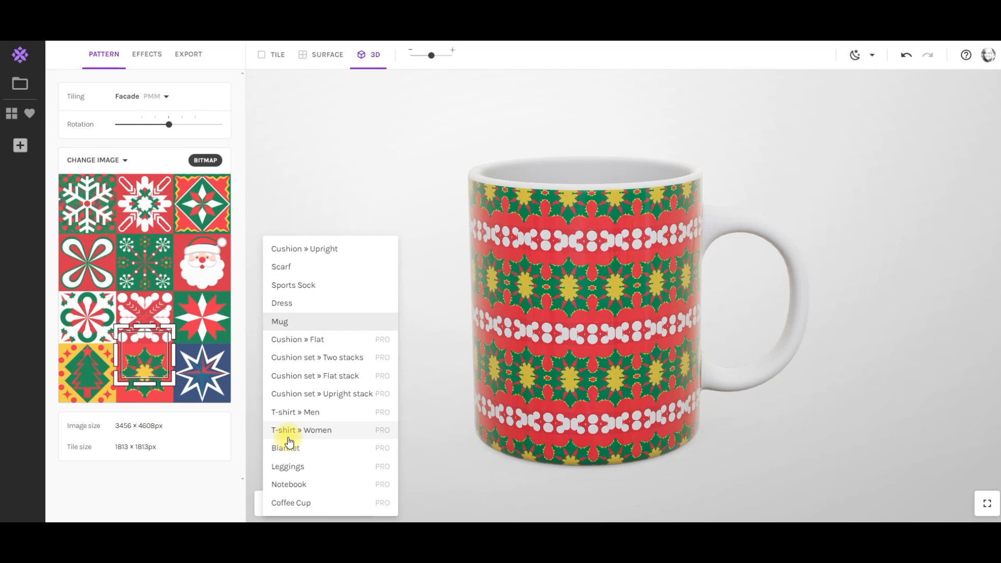
left_click(302, 285)
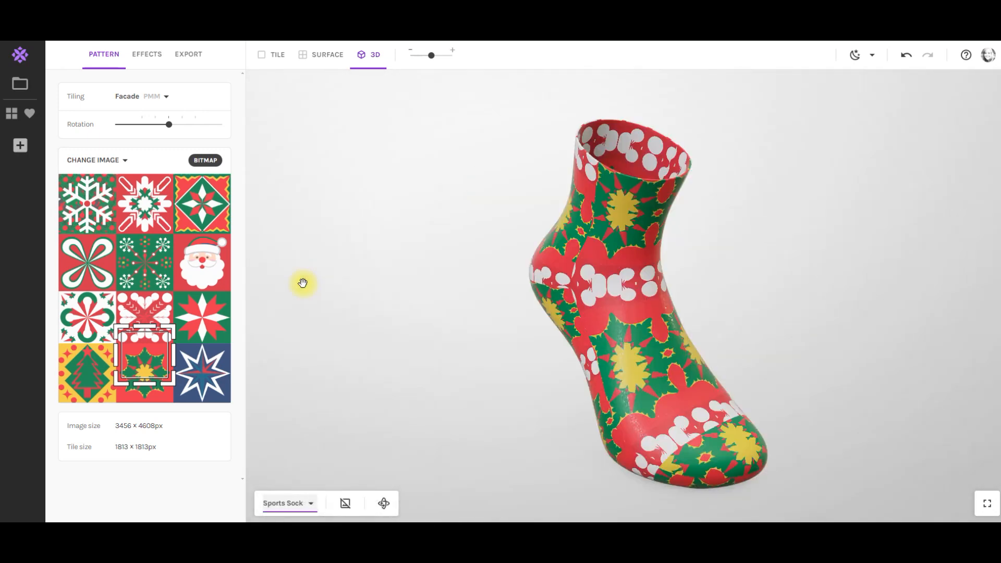
left_click(312, 503)
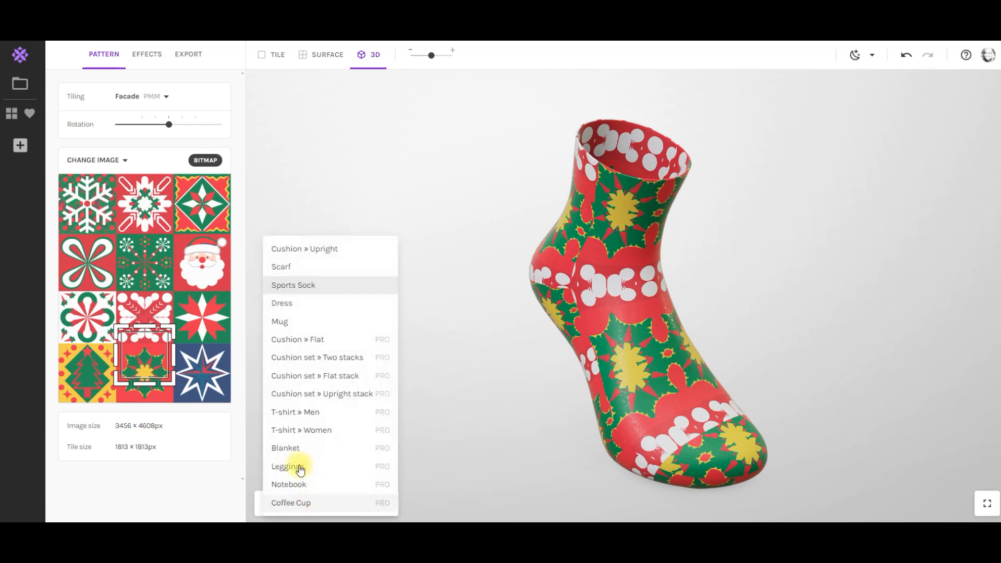
left_click(293, 265)
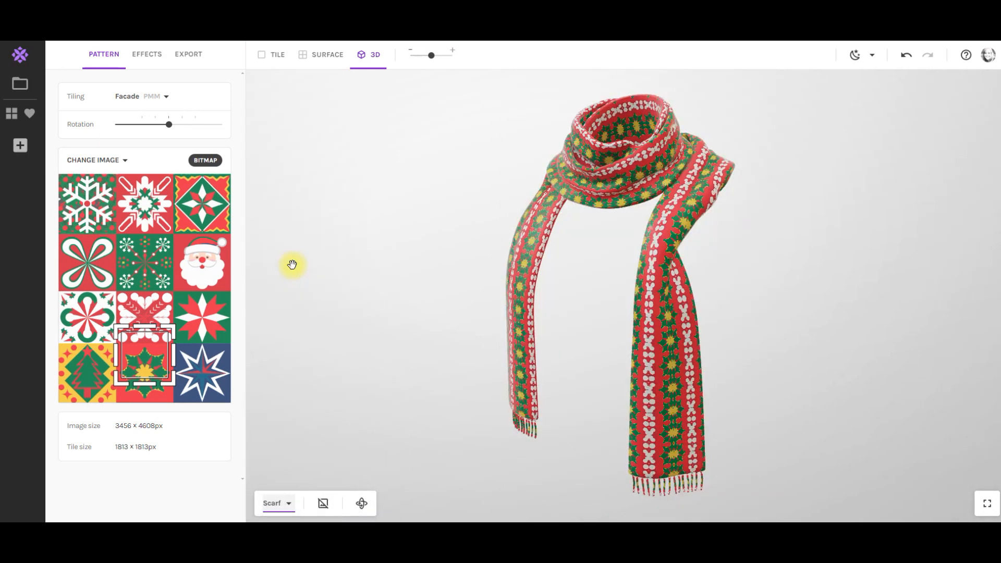
Preview the same pattern on the 3D blanket and leggings
left_click(286, 503)
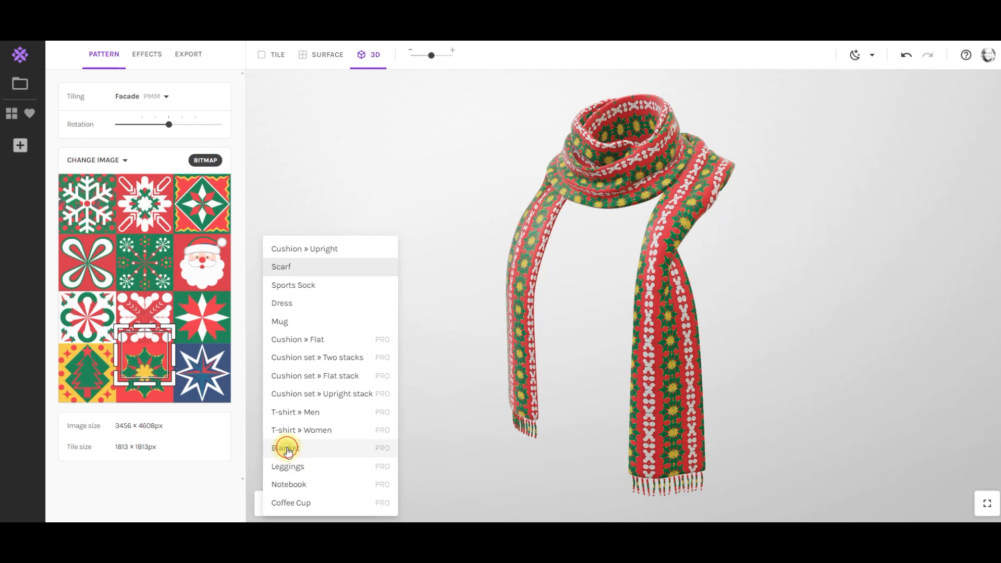
left_click(286, 446)
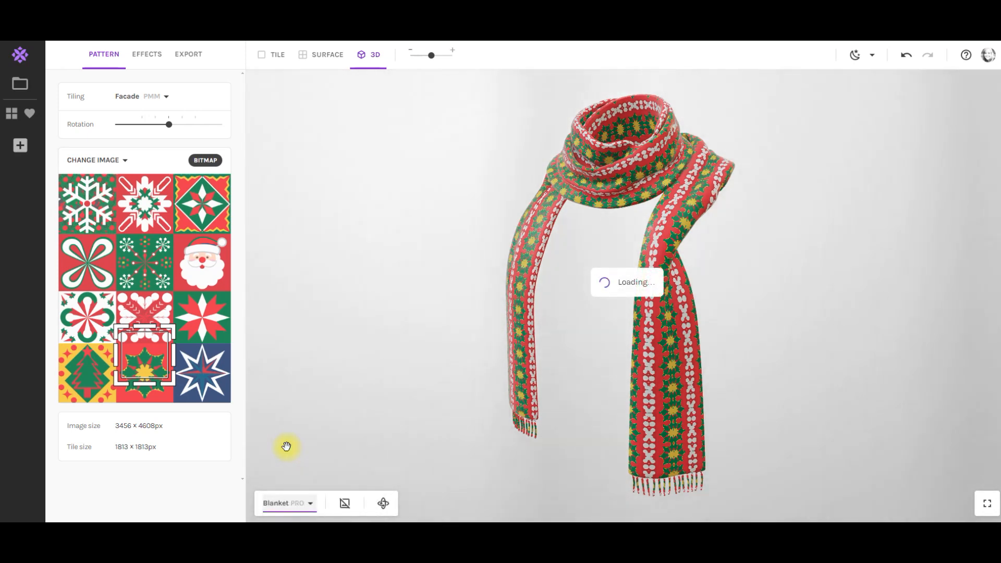
left_click(286, 505)
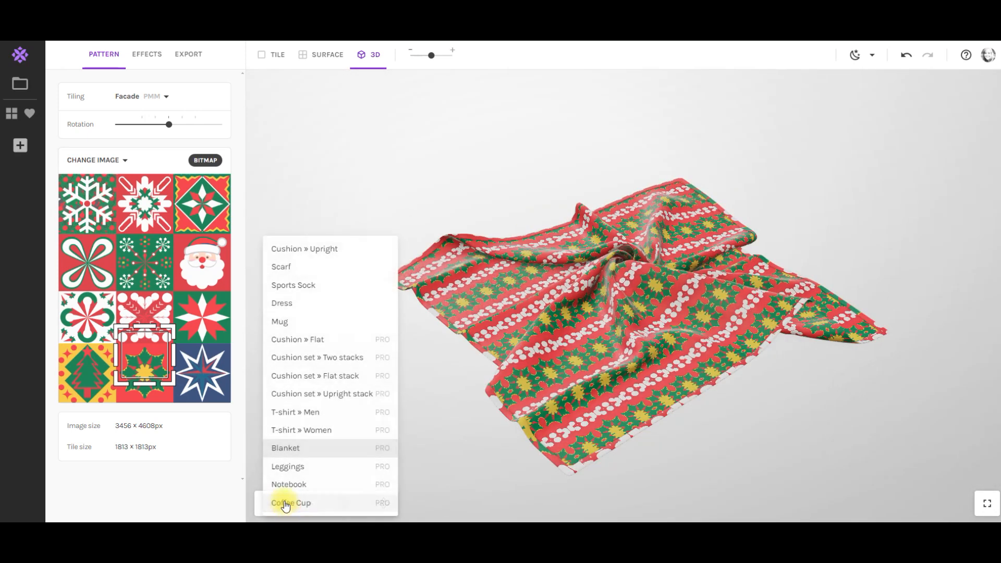
left_click(287, 466)
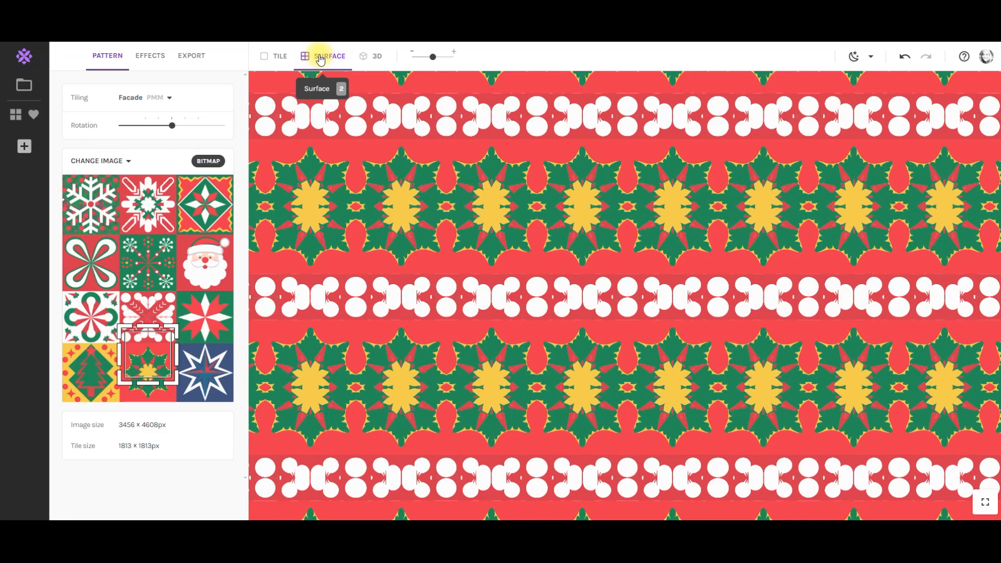
Animate the repeating surface with Selection Motion, raising and lowering its speed, and stop it with the sampling frame between the tree and holly motifs
mouse_move(432, 58)
left_mouse_down()
mouse_move(402, 62)
mouse_move(443, 63)
mouse_move(422, 63)
mouse_move(433, 59)
left_mouse_up()
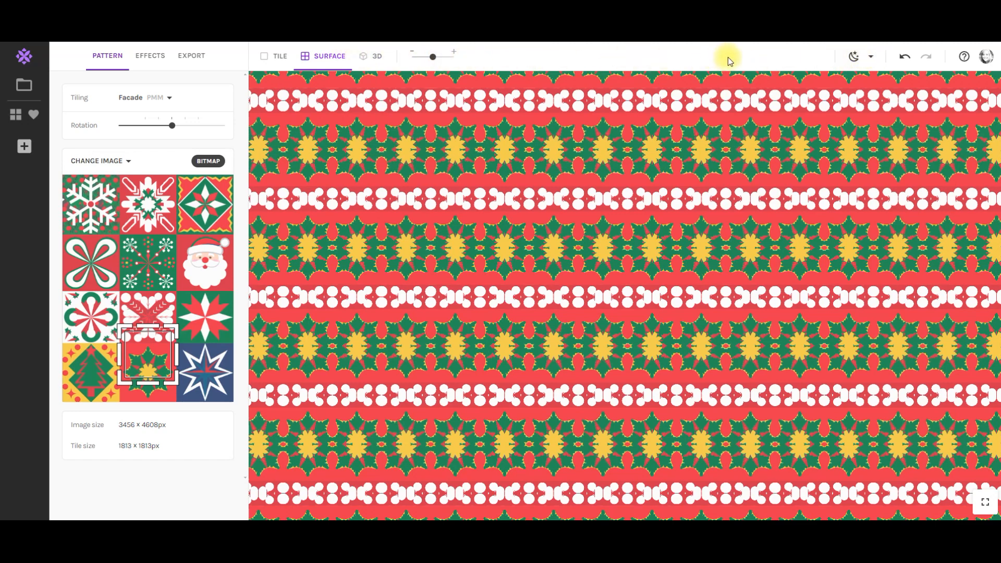
left_click(855, 59)
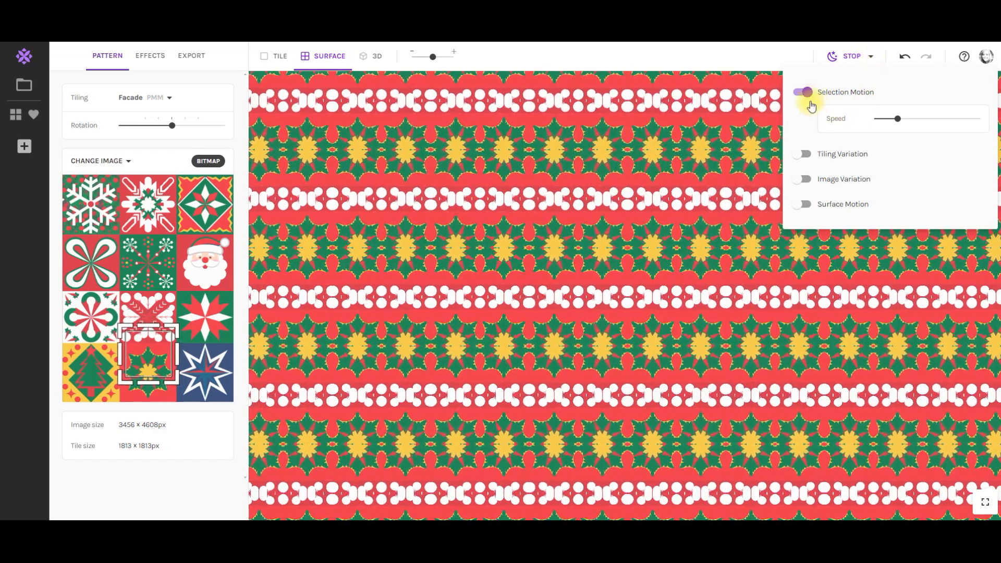
left_click_drag(897, 119, 949, 120)
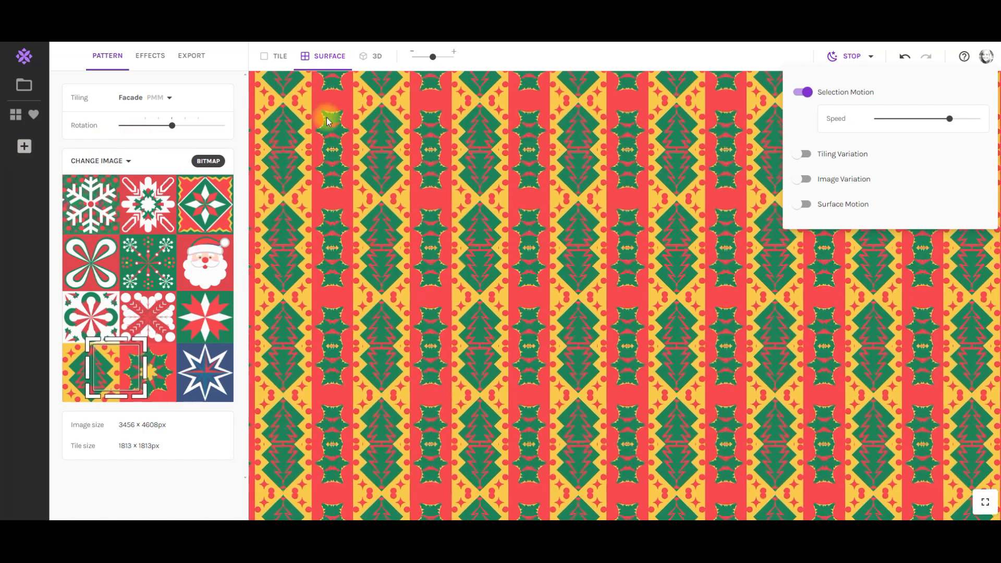
mouse_move(949, 120)
left_click_drag(949, 120, 899, 120)
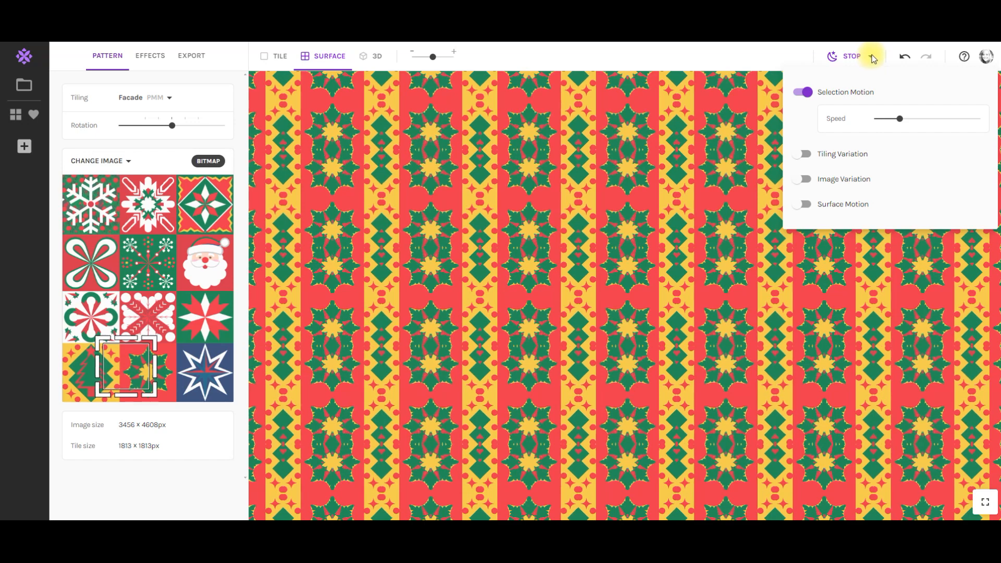
left_click(855, 55)
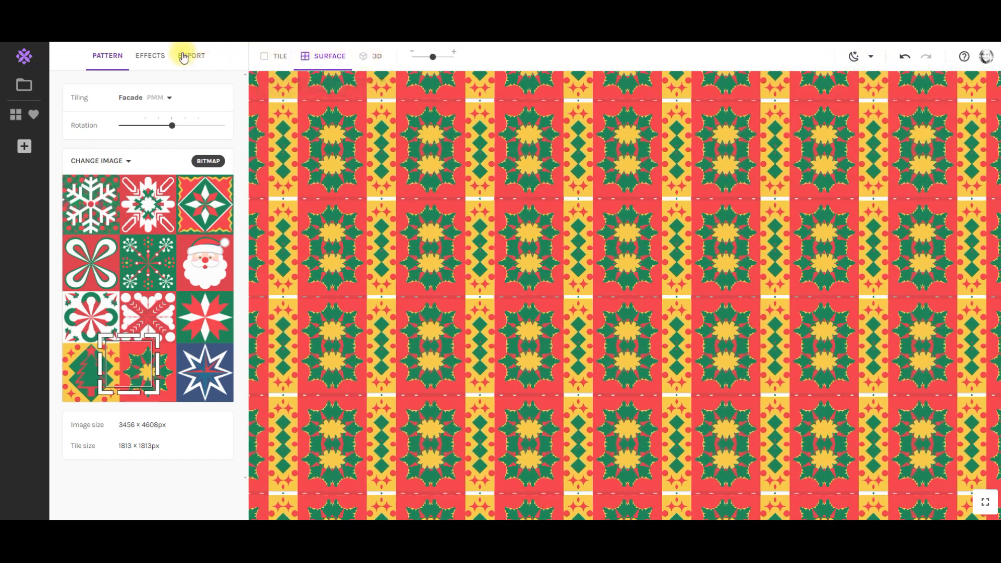
Try the Color Adjustments, Black & White and Duotone tile effects on the surface, opening the Duotone colour presets
left_click(149, 57)
left_click(87, 110)
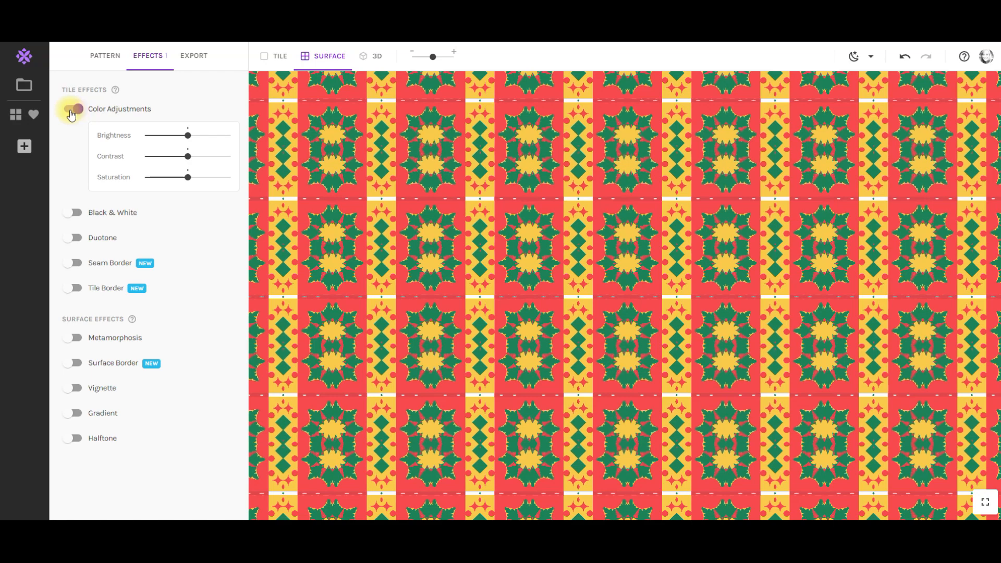
left_click(72, 113)
left_click(78, 136)
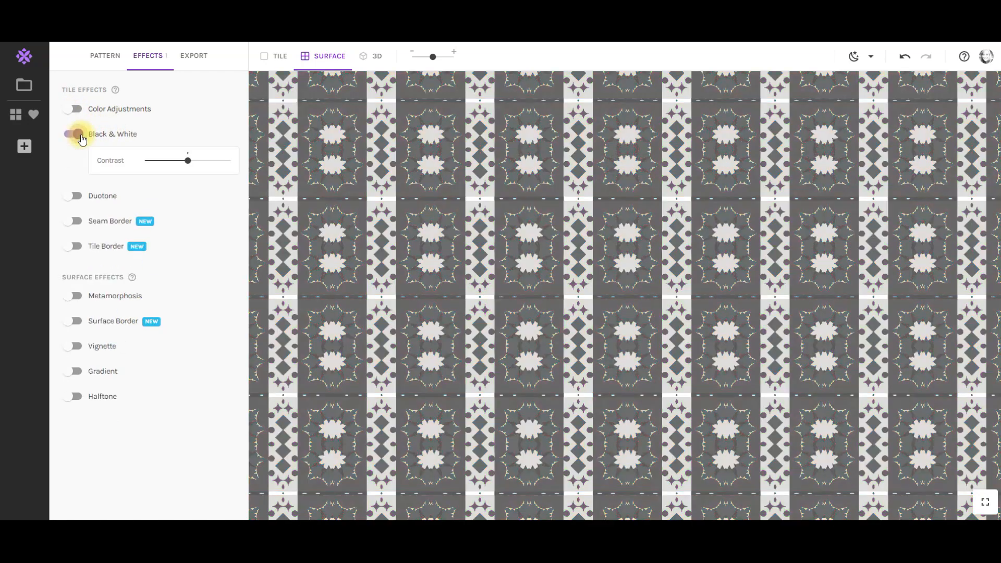
left_click(72, 135)
left_click(70, 164)
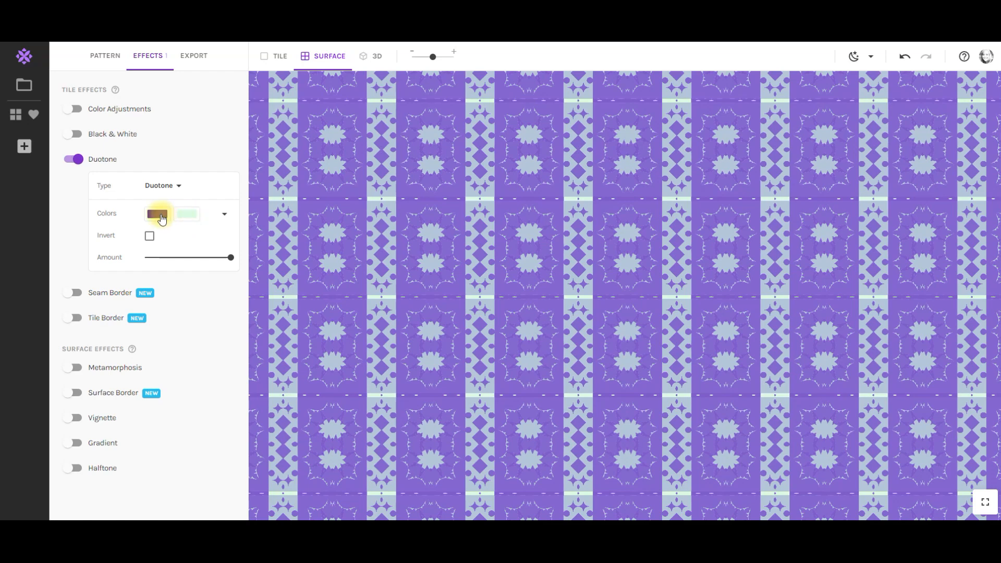
left_click(223, 214)
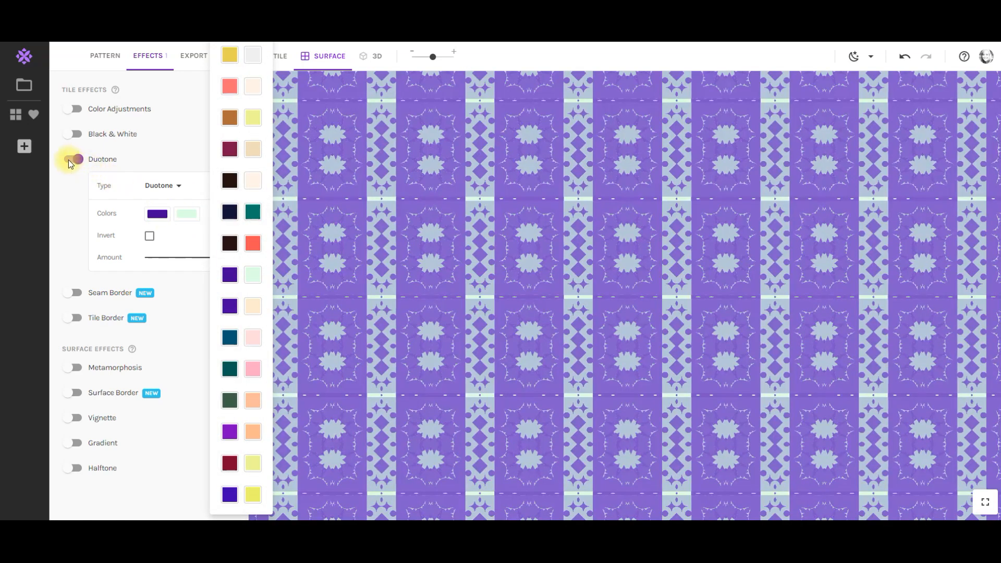
left_click(66, 159)
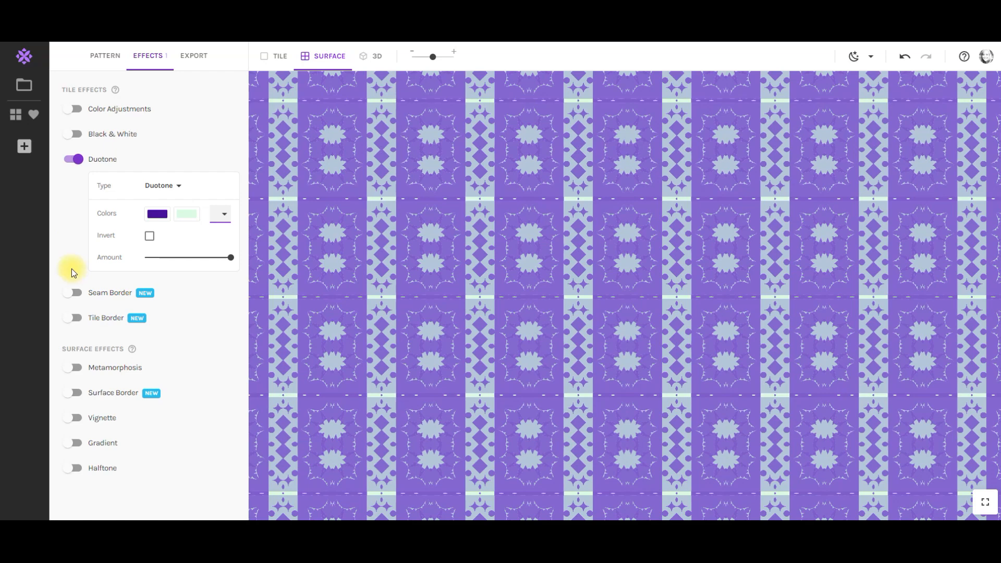
Try the Seam Border and Tile Border effects and switch both off again
left_click(77, 185)
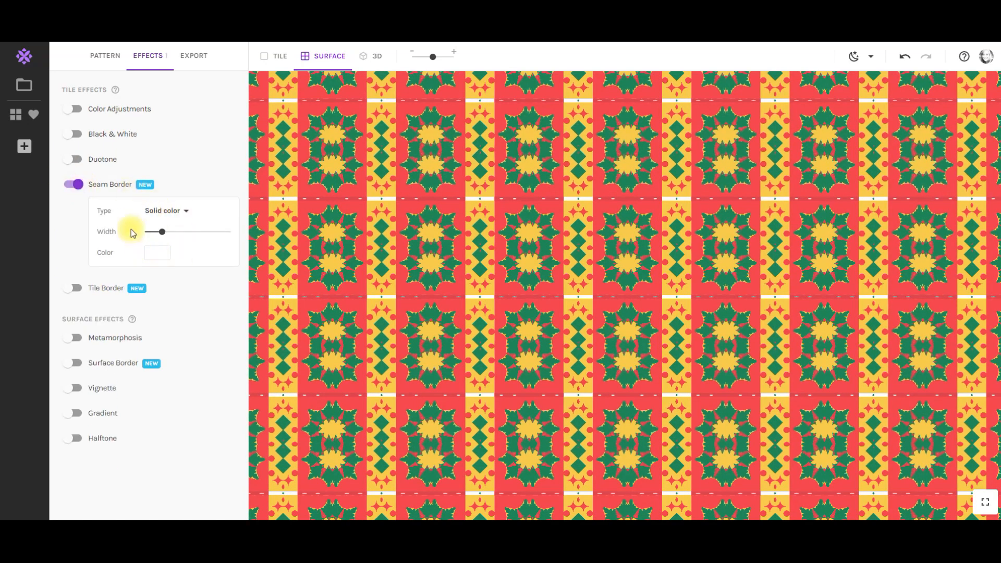
left_click(76, 185)
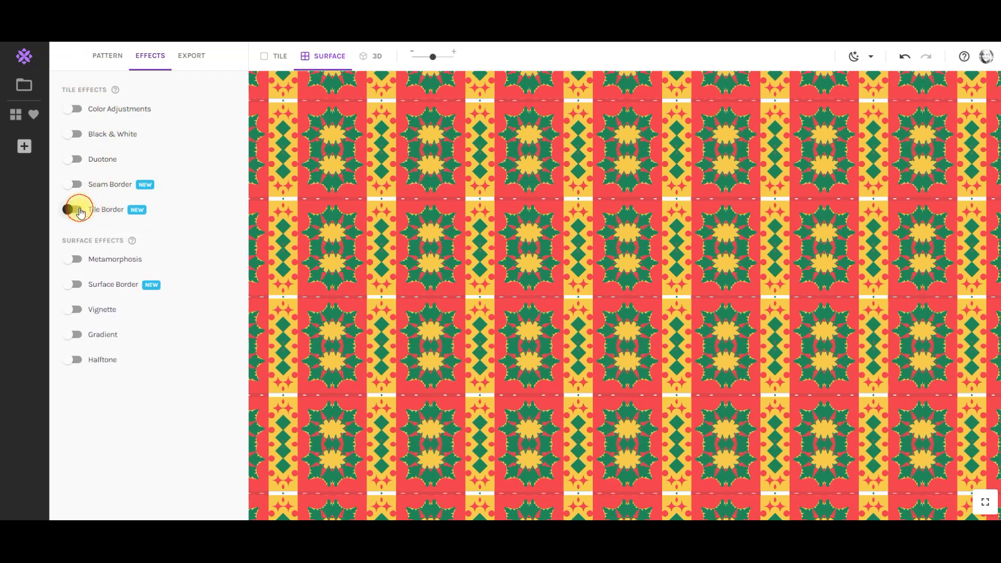
left_click(79, 211)
left_click(64, 211)
Try the Linear Metamorphosis surface effect at a smaller pattern scale and switch the effect off
left_click(81, 261)
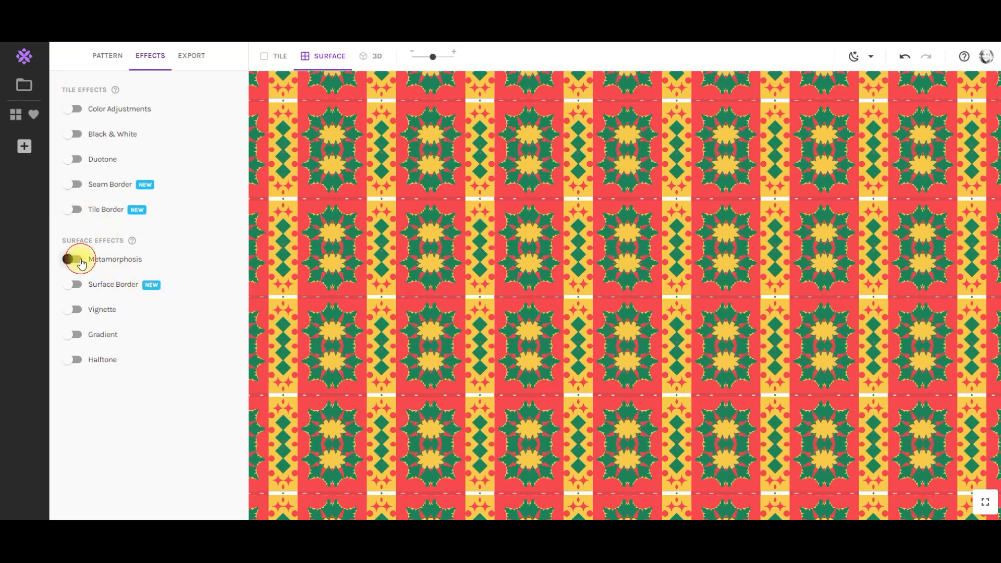
left_click_drag(432, 56, 411, 60)
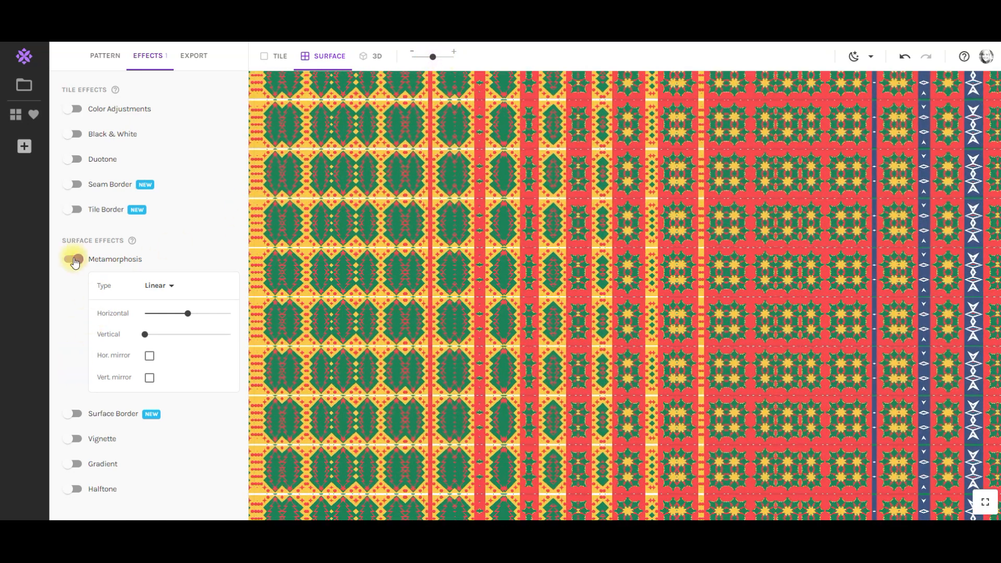
left_click(72, 260)
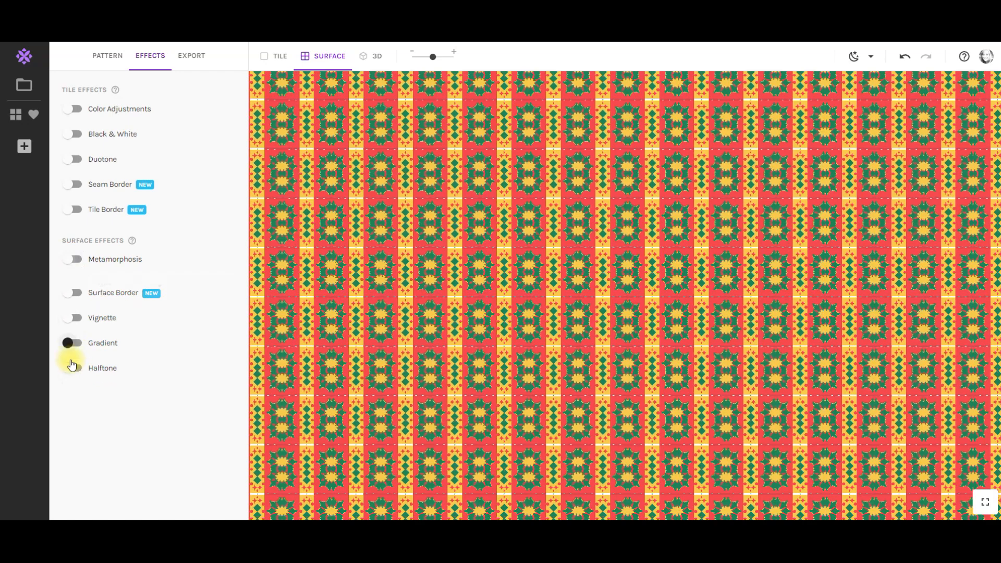
Try the Surface Border and Vignette effects and switch both off again
left_click(78, 285)
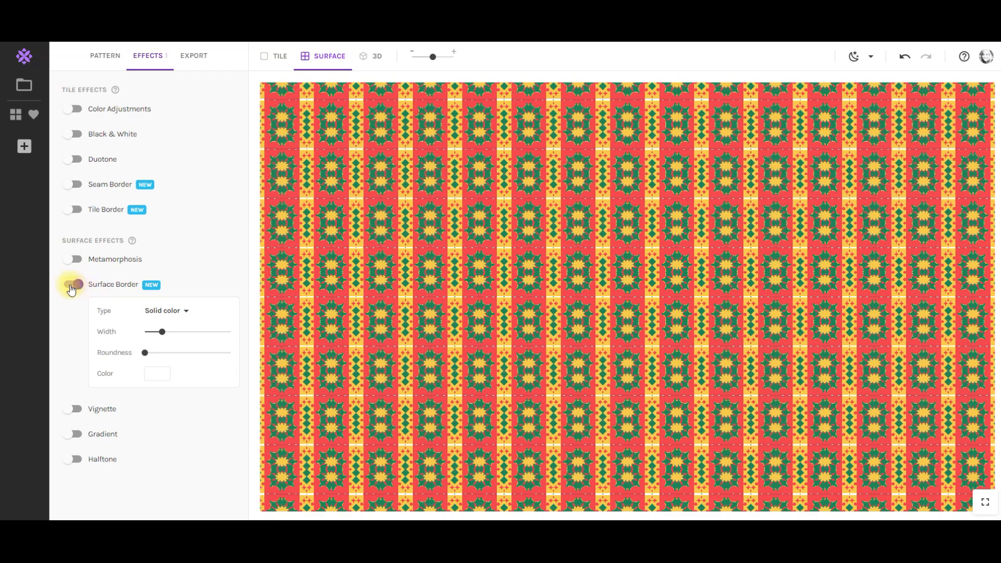
left_click(73, 285)
left_click(74, 310)
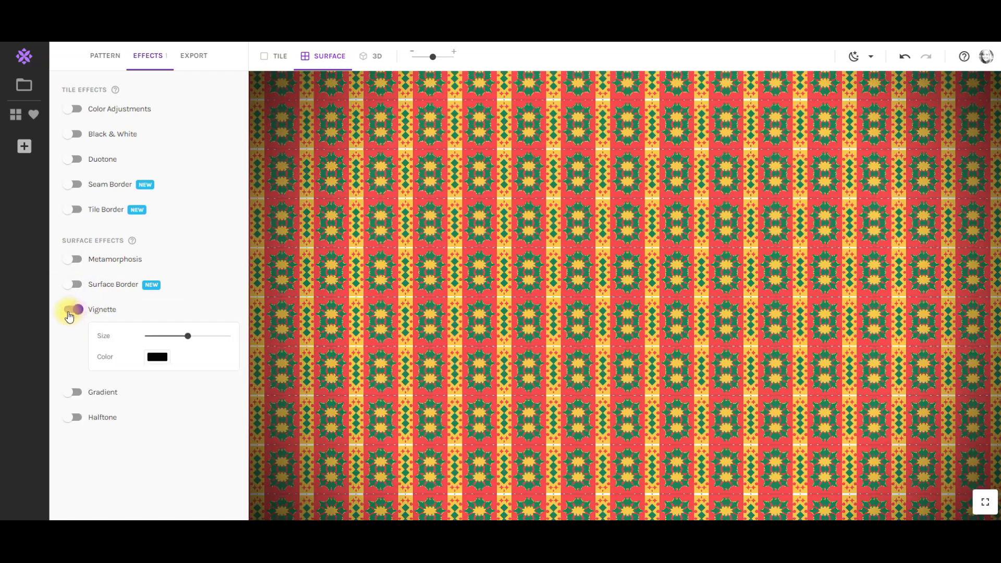
left_click(68, 311)
Try the Gradient and Halftone surface effects and switch both off again
left_click(74, 335)
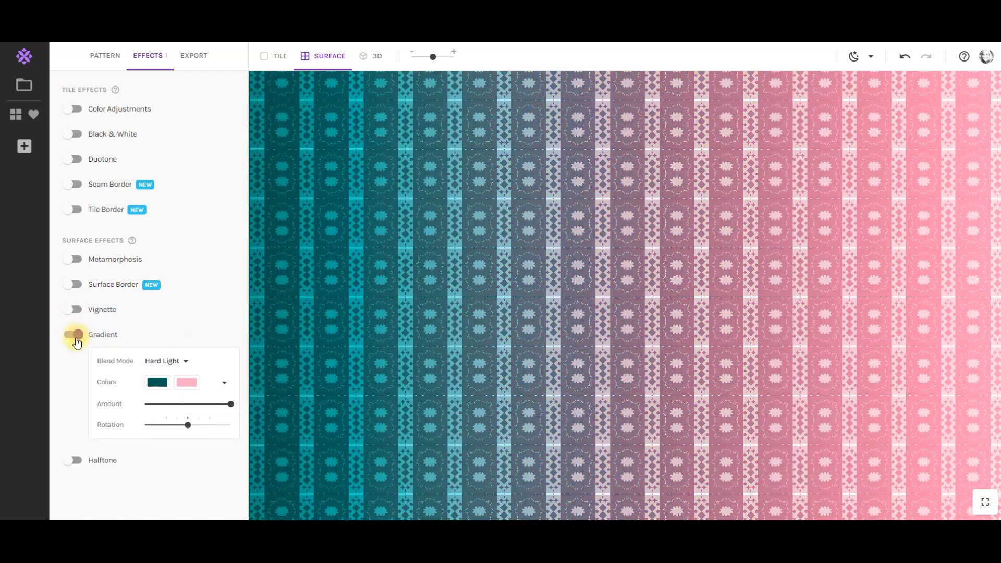
left_click(65, 338)
left_click(66, 336)
left_click(72, 335)
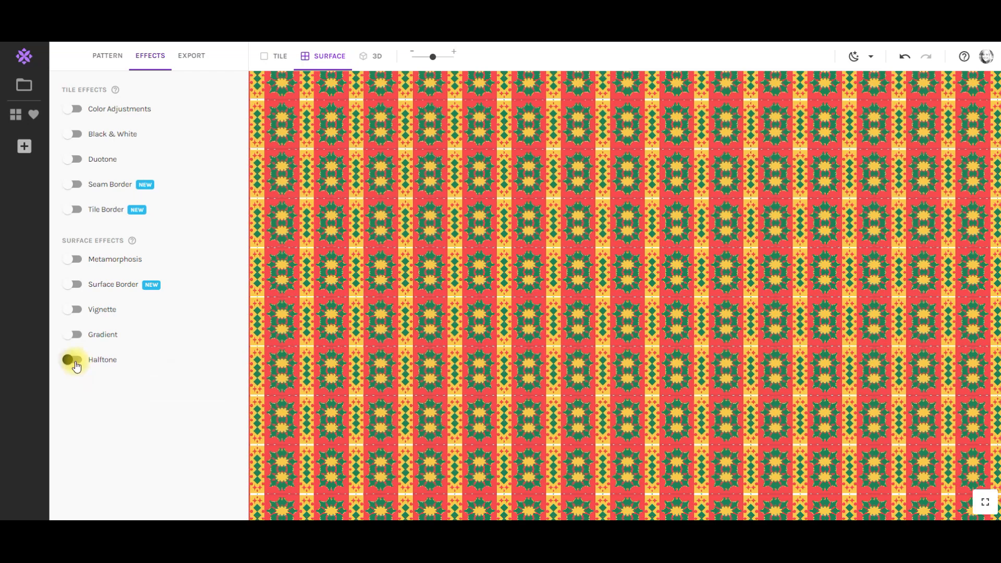
left_click(73, 359)
left_click(66, 361)
Return to the pattern settings and try the Facade tiling's rotation, ending at 0
left_click(102, 57)
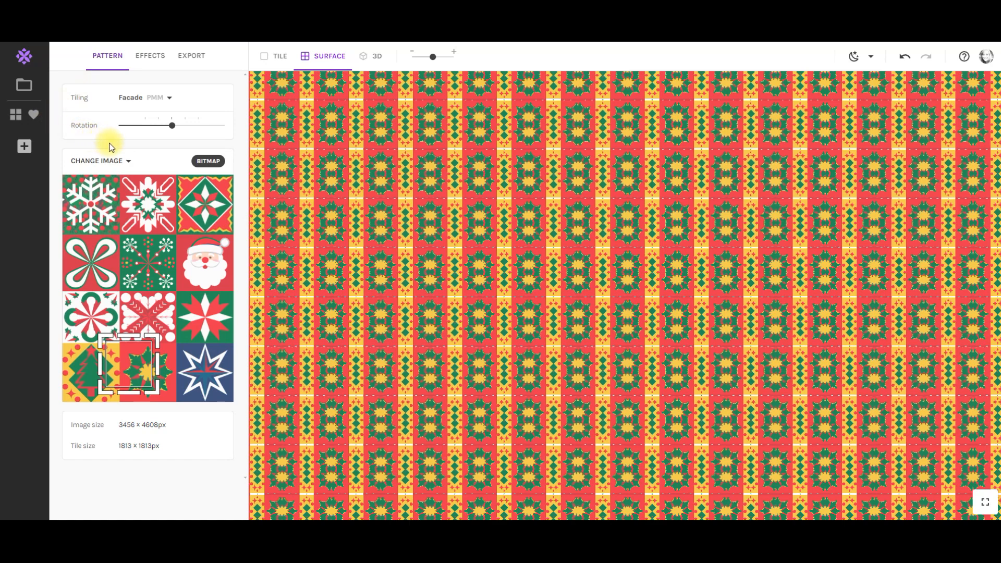
left_click(172, 126)
left_click(174, 126)
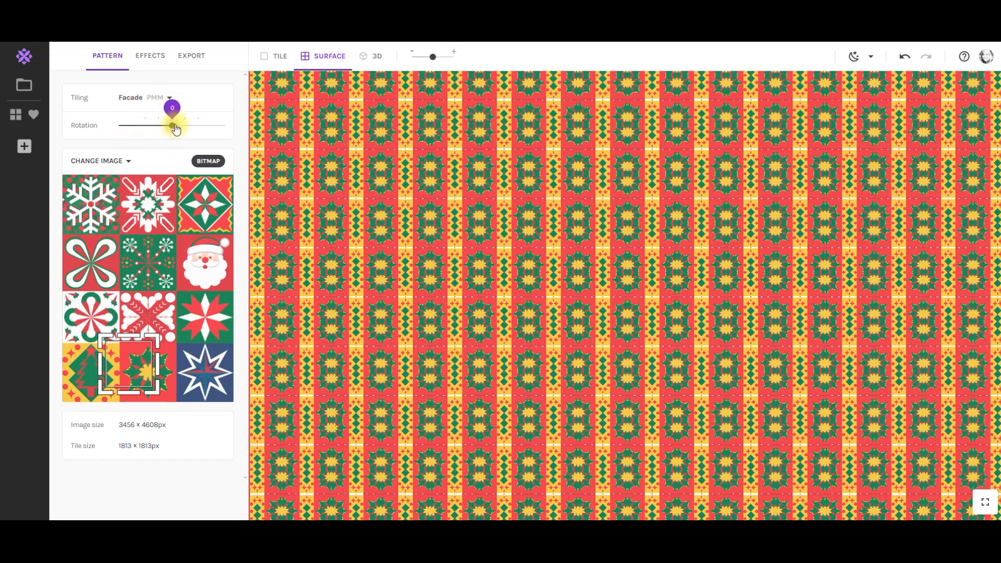
mouse_move(172, 127)
left_mouse_down()
mouse_move(163, 129)
mouse_move(186, 129)
mouse_move(173, 129)
left_mouse_up()
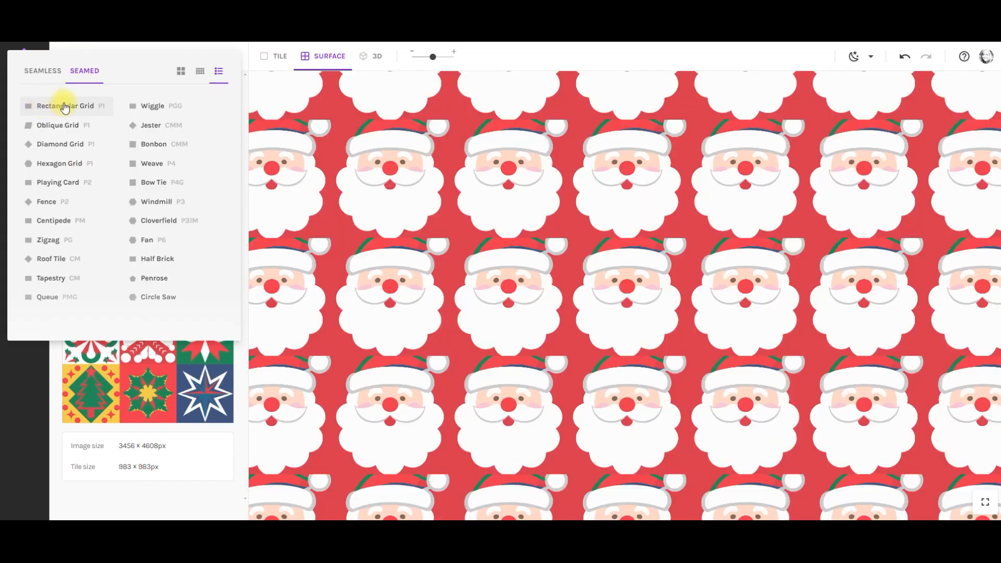
Apply the seamed Rectangular Grid tiling to the Santa motif and enlarge the sampling frame to a tile size of 1026 × 1079 px
left_click(58, 107)
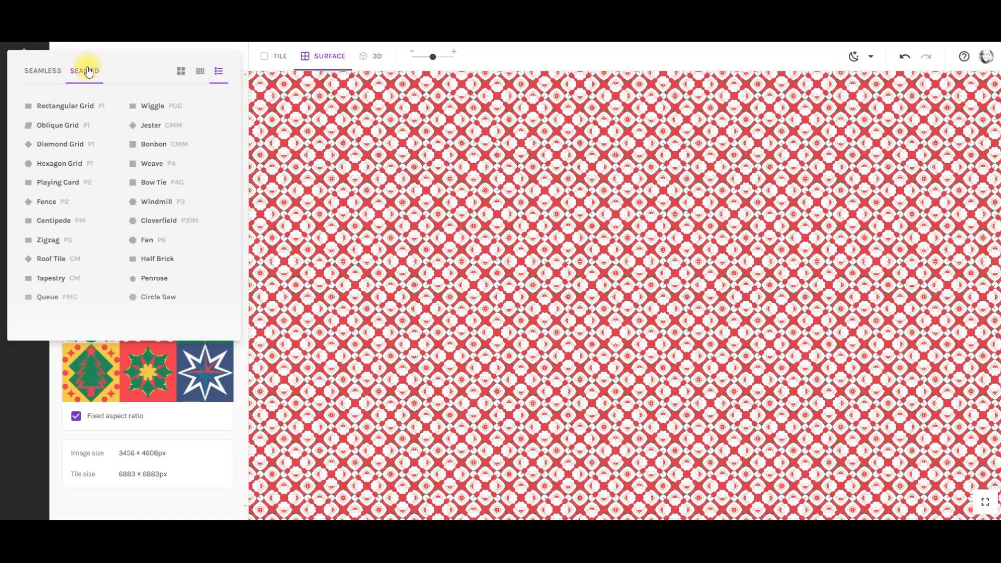
left_click(49, 106)
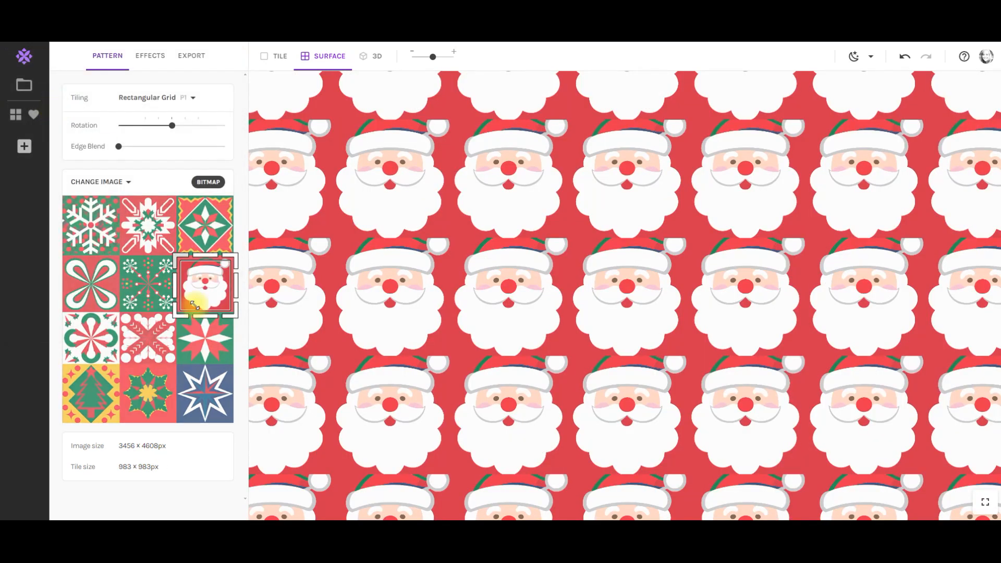
left_click_drag(233, 254, 236, 248)
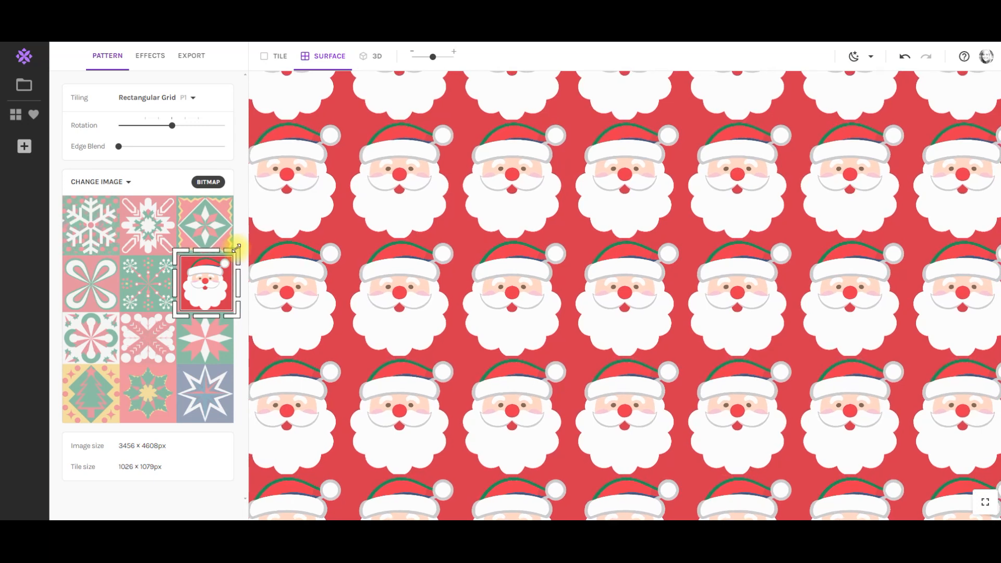
Resize the sampling frame around the Santa motif to a tile size of 1015 × 1110 px and save a snapshot
left_click_drag(231, 314, 231, 316)
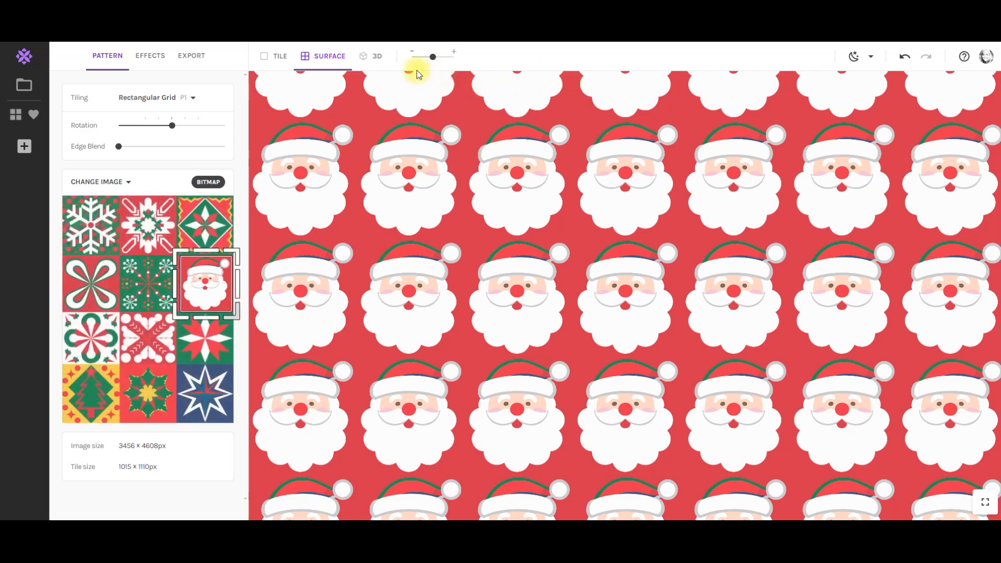
left_click_drag(433, 60, 422, 60)
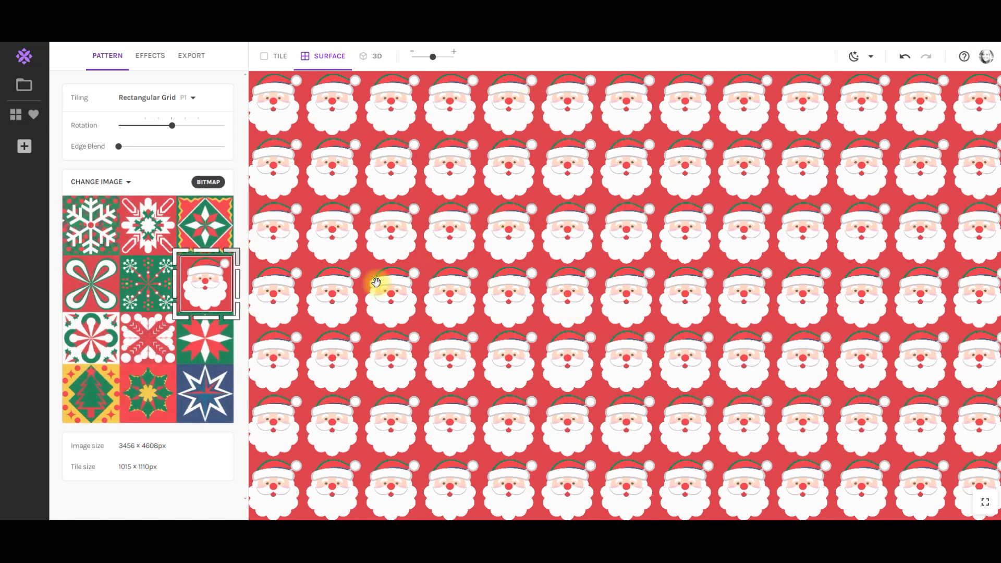
left_click_drag(202, 298, 201, 298)
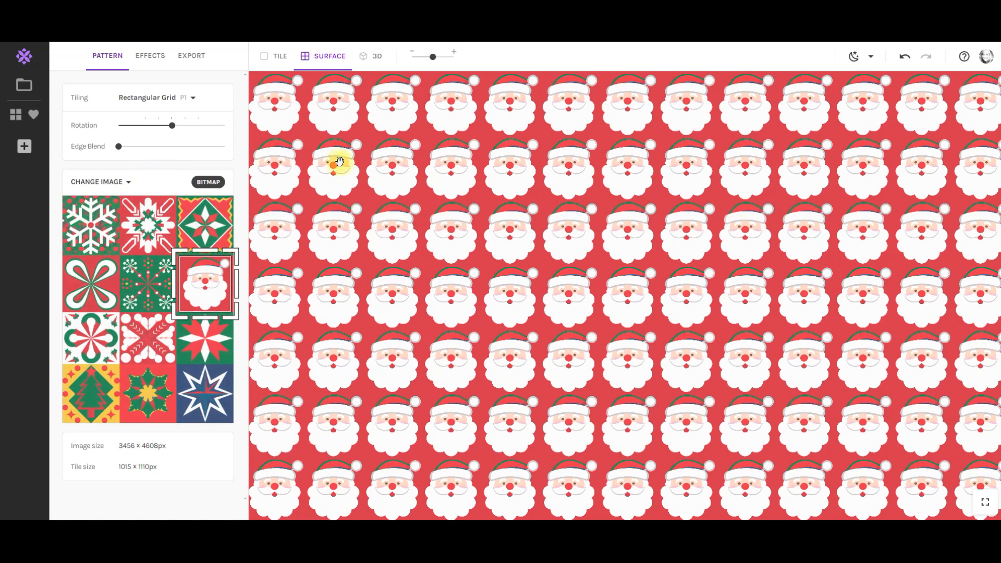
left_click(25, 147)
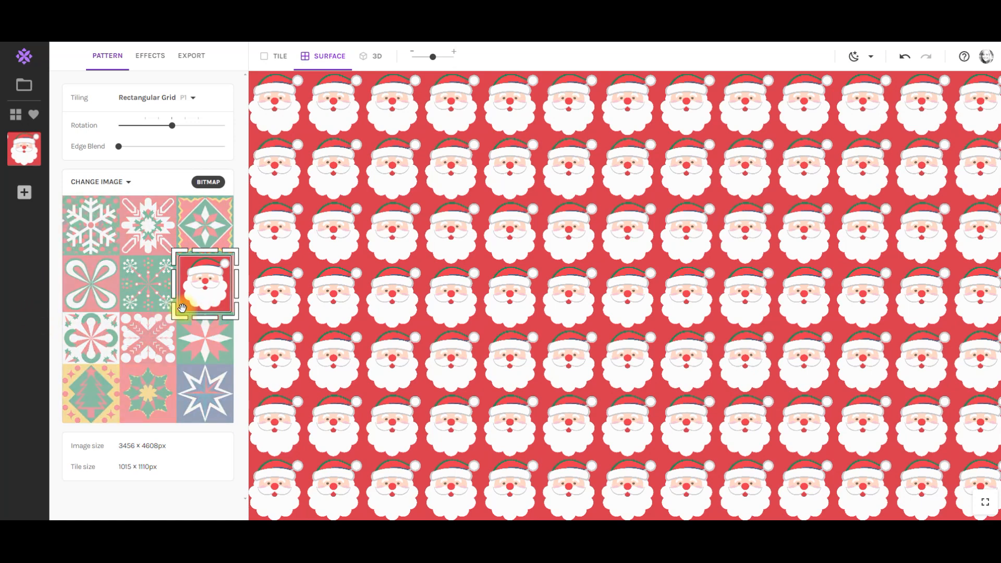
Widen the Santa tile to 1036 × 1110 px and replace the earlier snapshot with a new one of this pattern
left_click_drag(238, 293, 238, 293)
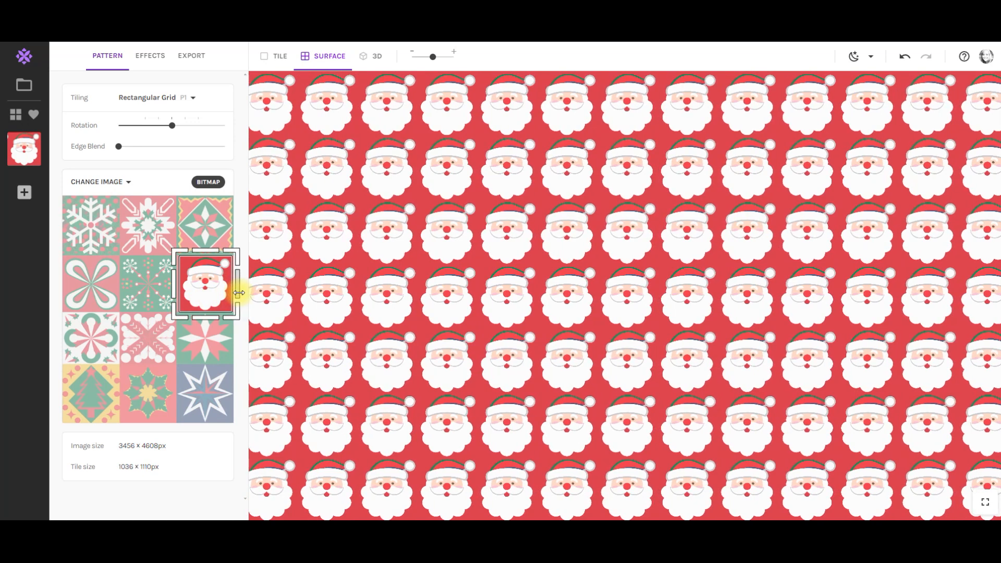
left_click(24, 192)
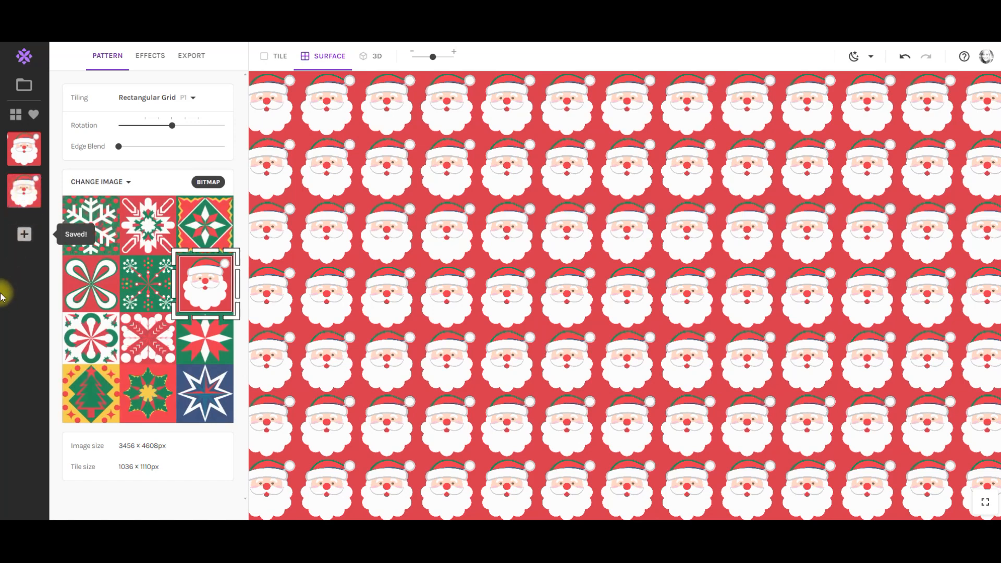
left_click(40, 136)
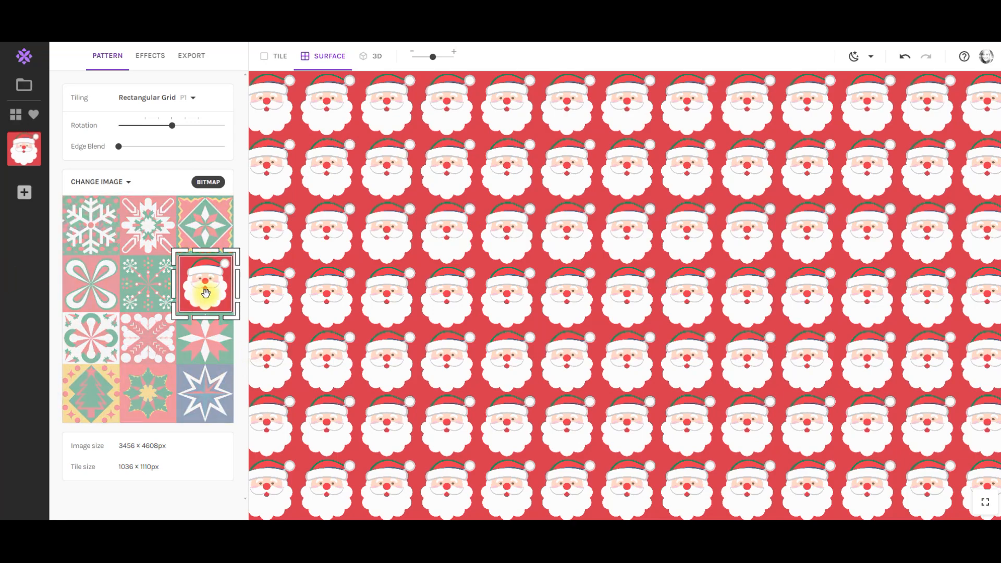
Move the sampling frame onto the green snowflake motif and resize it to a tile size of 1110 × 1163 px
left_click_drag(201, 288, 59, 258)
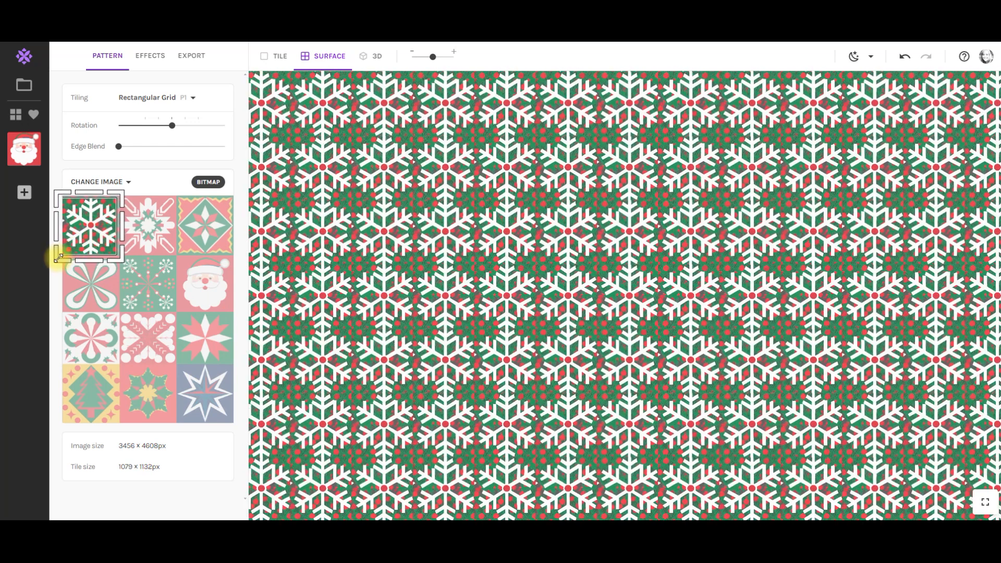
left_click_drag(125, 193, 128, 192)
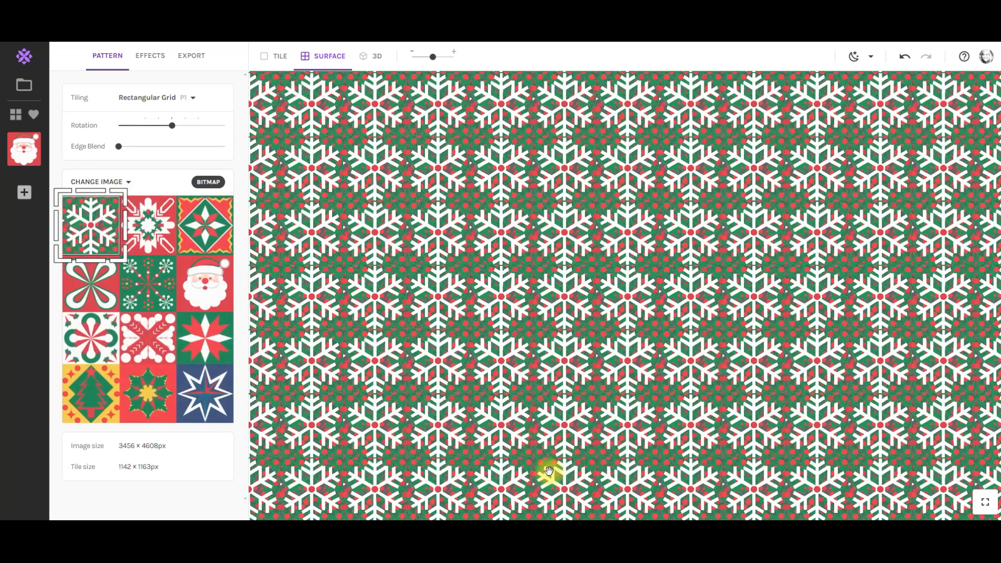
left_click_drag(56, 192, 58, 194)
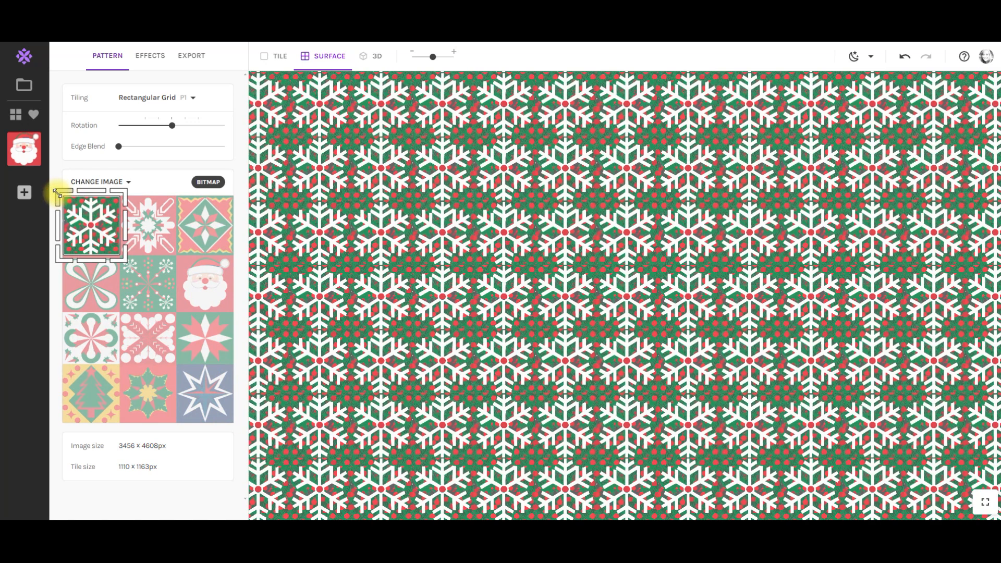
scroll(559, 408, "up", 5)
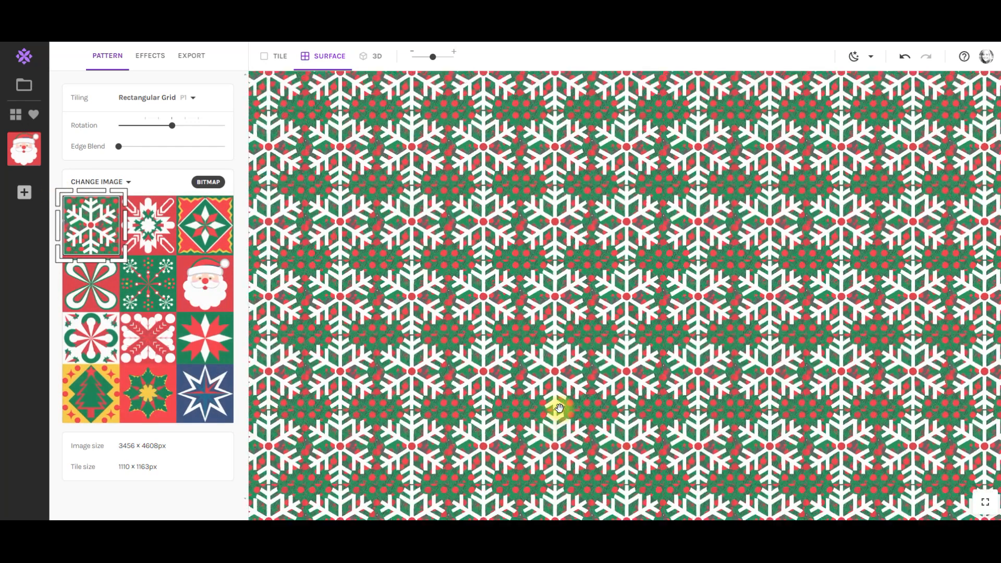
scroll(559, 409, "down", 5)
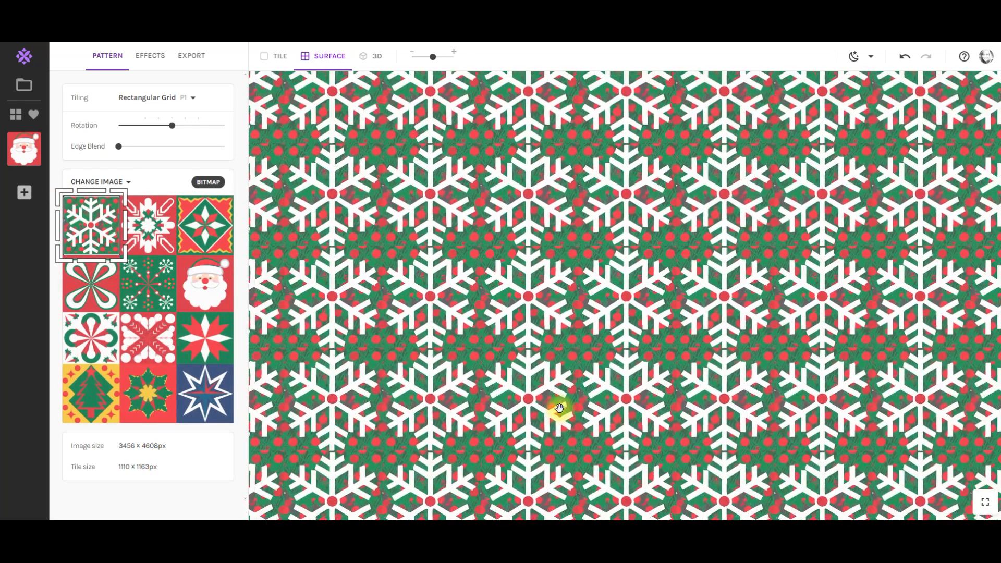
scroll(477, 379, "up", 5)
scroll(478, 379, "up", 3)
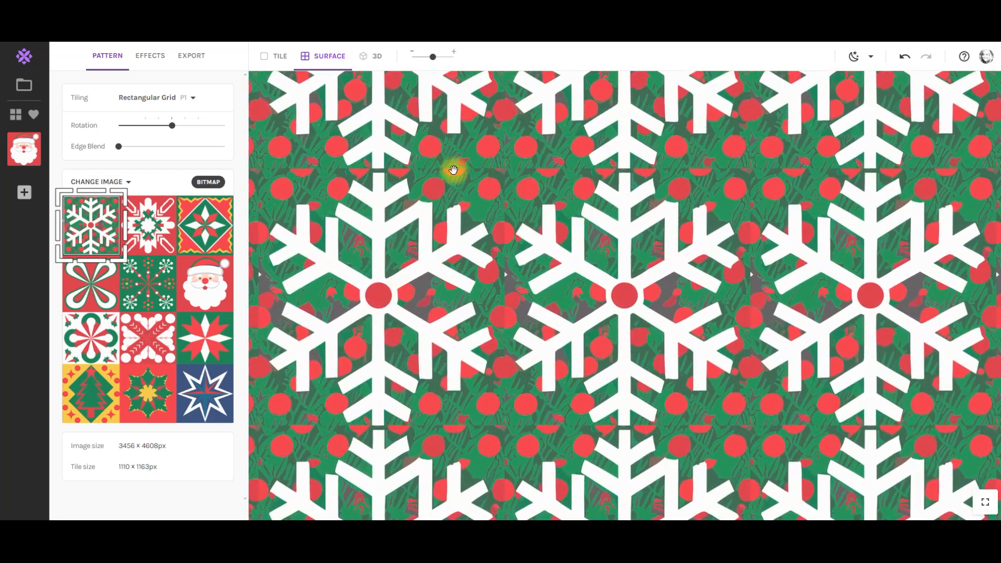
scroll(541, 327, "down", 6)
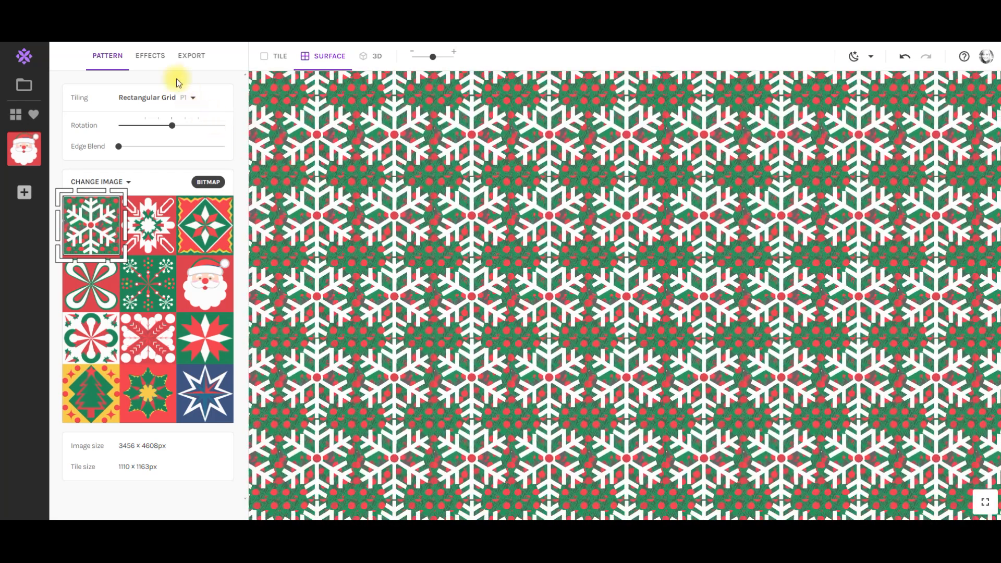
Try the Surface Border effect on the snowflake pattern, then replace it with the Tile Border effect
left_click(149, 56)
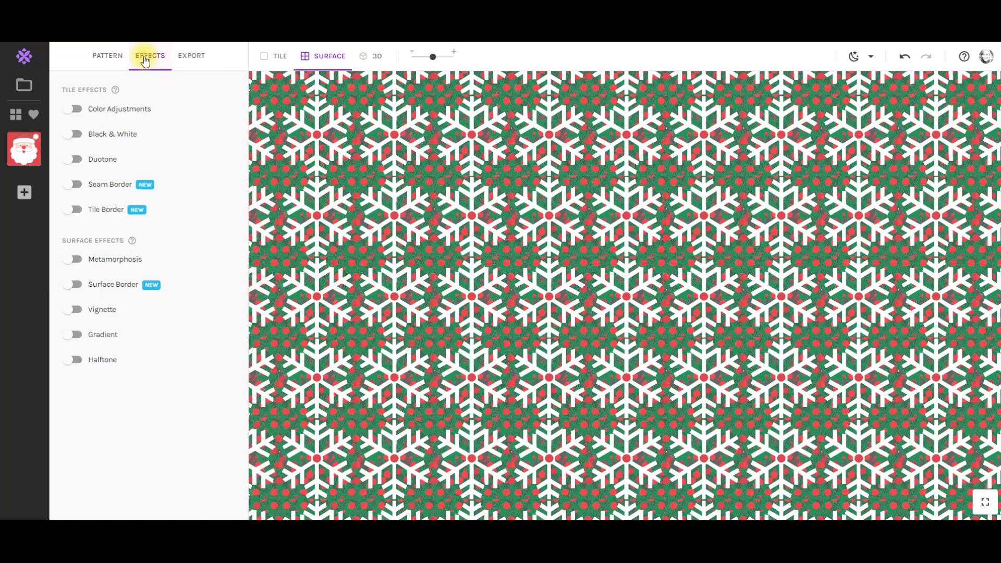
left_click(73, 284)
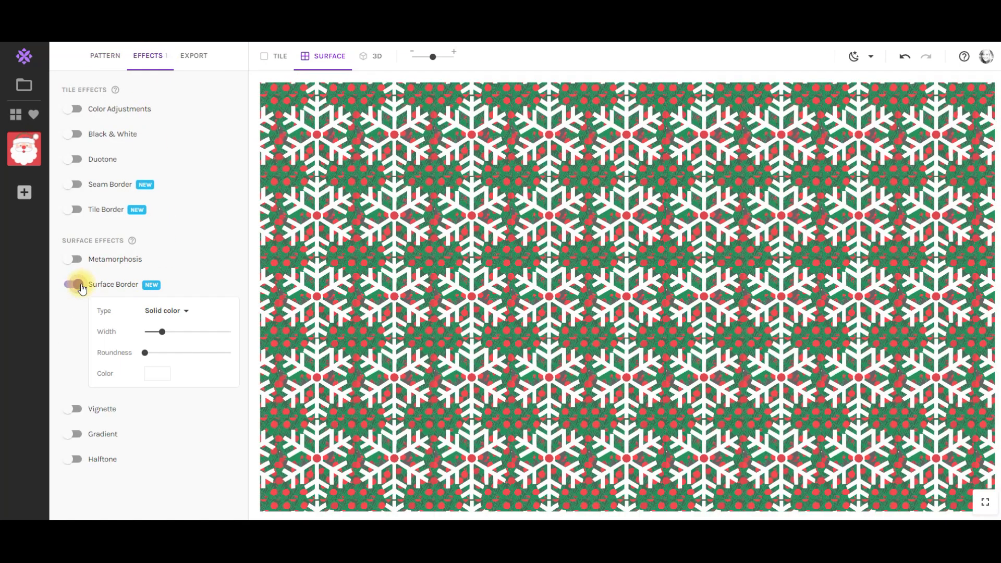
left_click(73, 210)
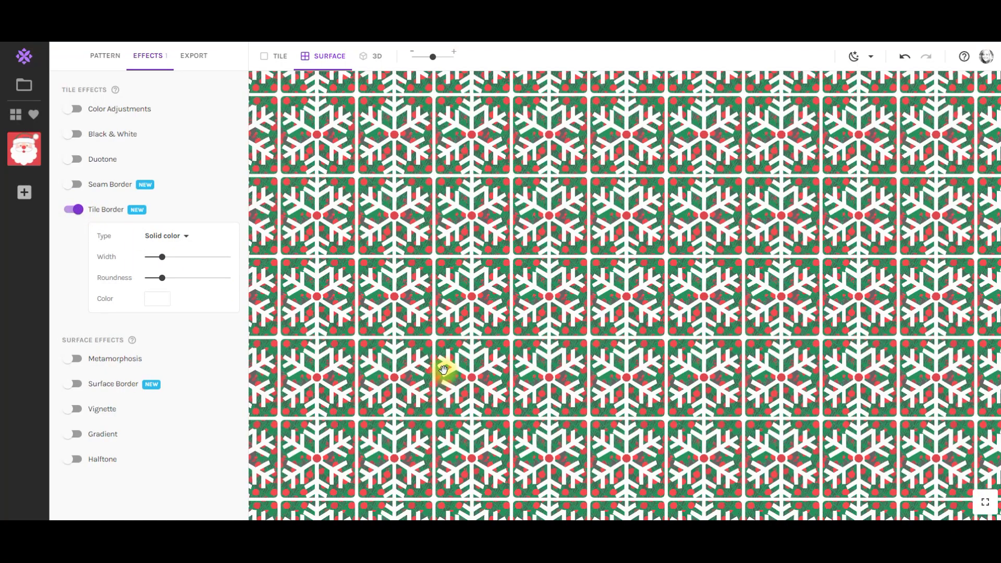
scroll(518, 315, "down", 5)
scroll(518, 316, "up", 5)
scroll(518, 316, "up", 3)
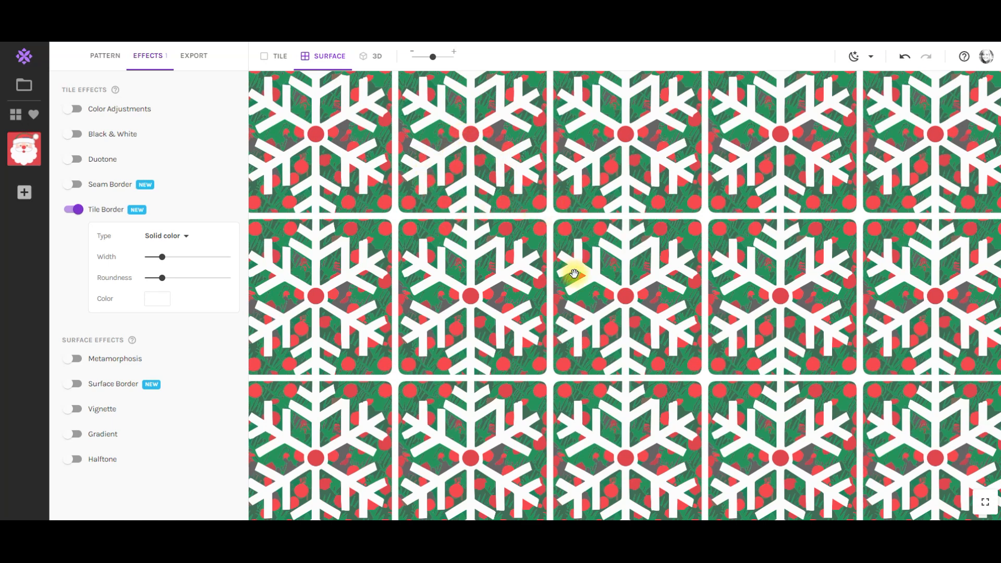
Set the tile border's width to 0.01 and raise its roundness to about half of the range
mouse_move(160, 266)
left_click_drag(162, 263, 154, 263)
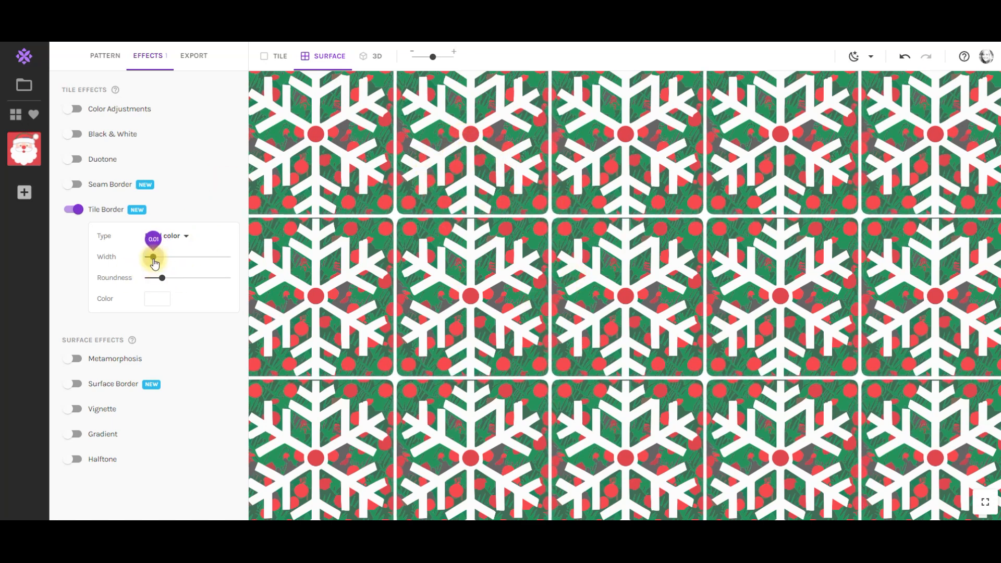
mouse_move(161, 287)
left_click_drag(166, 282, 192, 282)
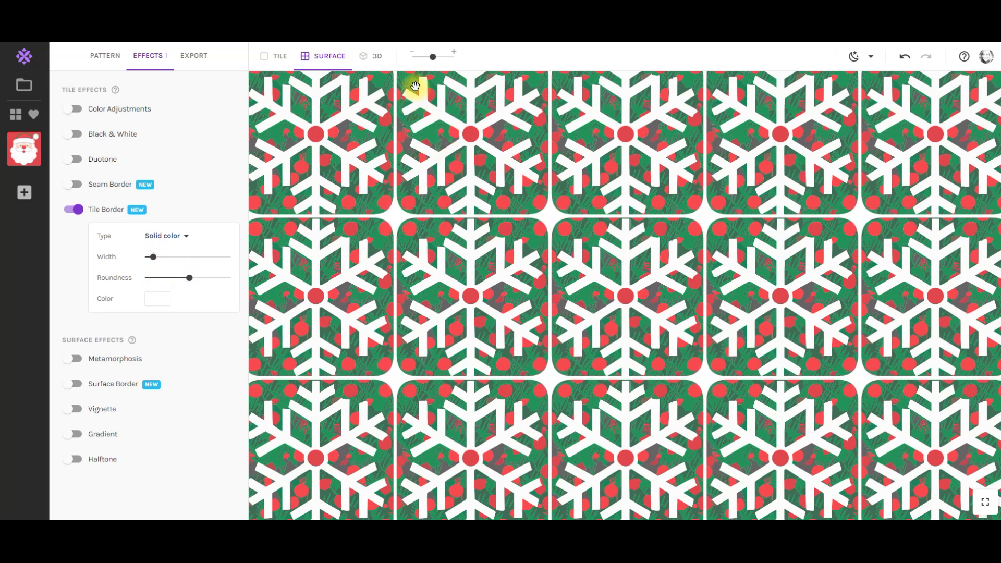
left_click_drag(432, 56, 409, 55)
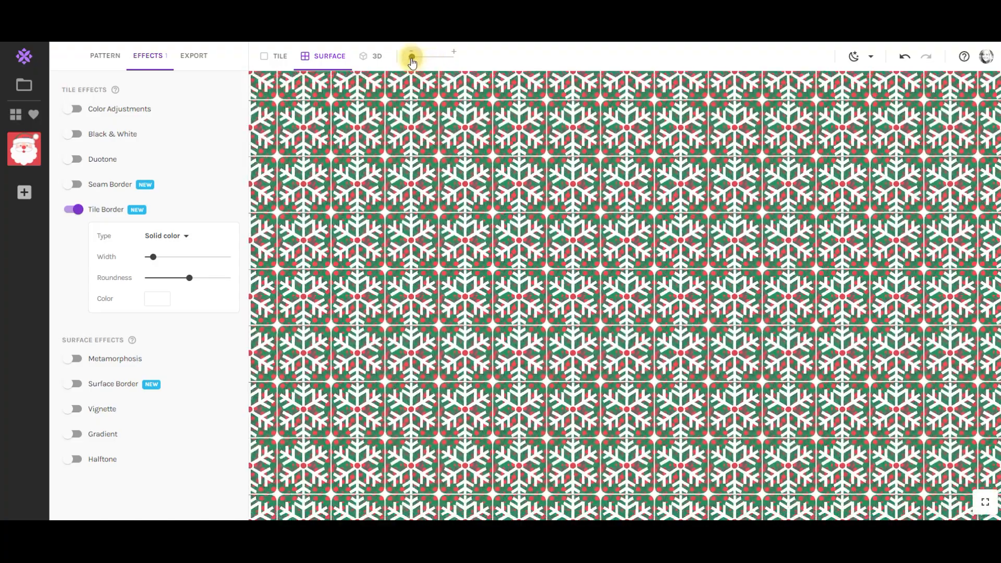
scroll(539, 317, "up", 3)
scroll(539, 317, "down", 3)
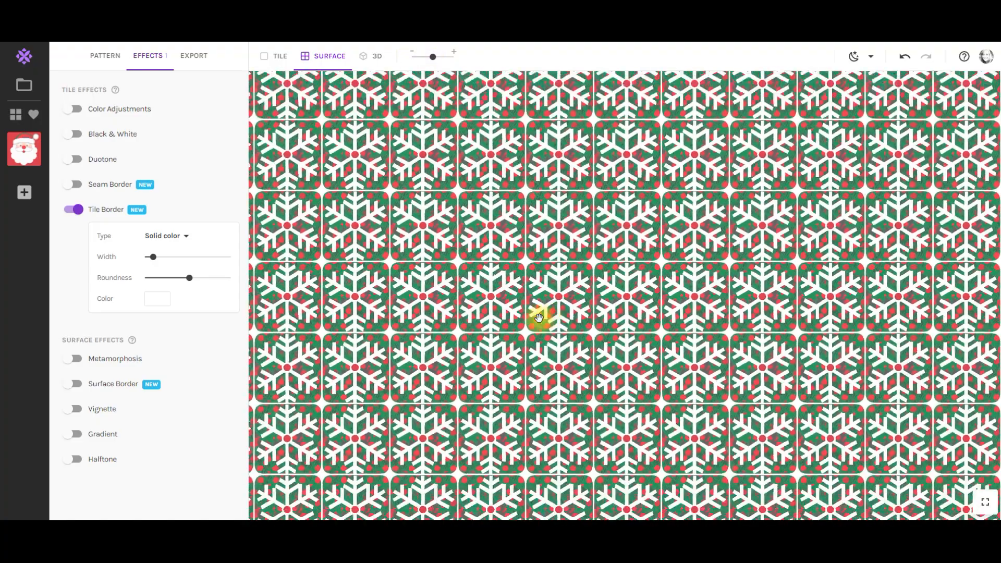
Save a snapshot of the snowflake pattern with its tile border and switch the Tile Border effect off
left_click(27, 194)
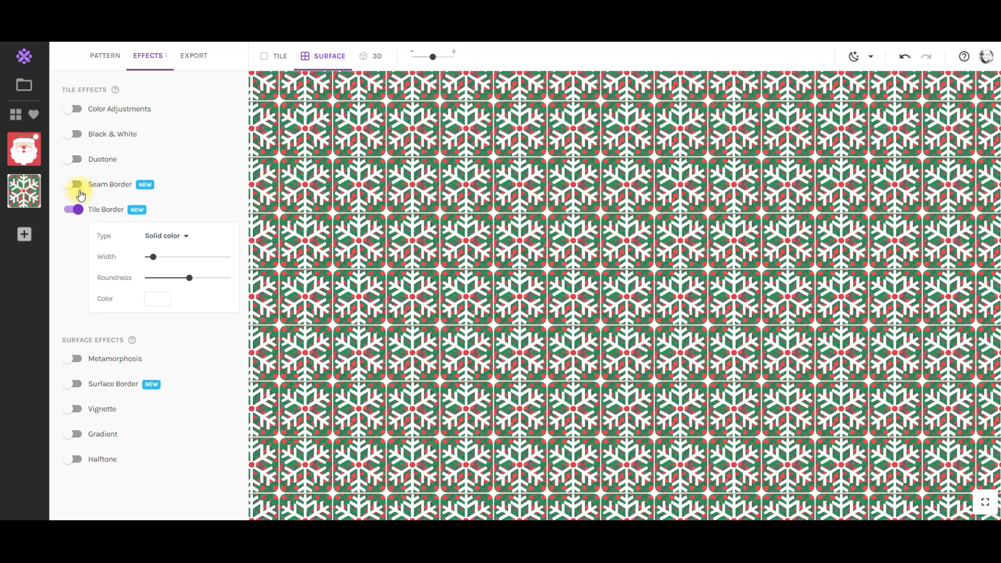
left_click(71, 210)
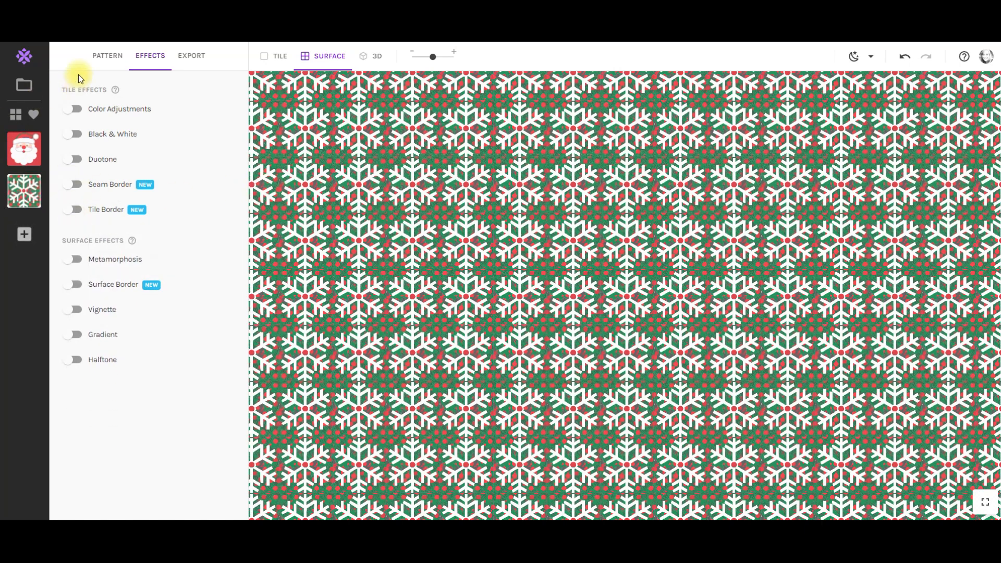
Move the sampling frame onto the red four-petal motif and adjust its edges to a tile size of 1100 × 1100 px
left_click(106, 55)
left_click(147, 179)
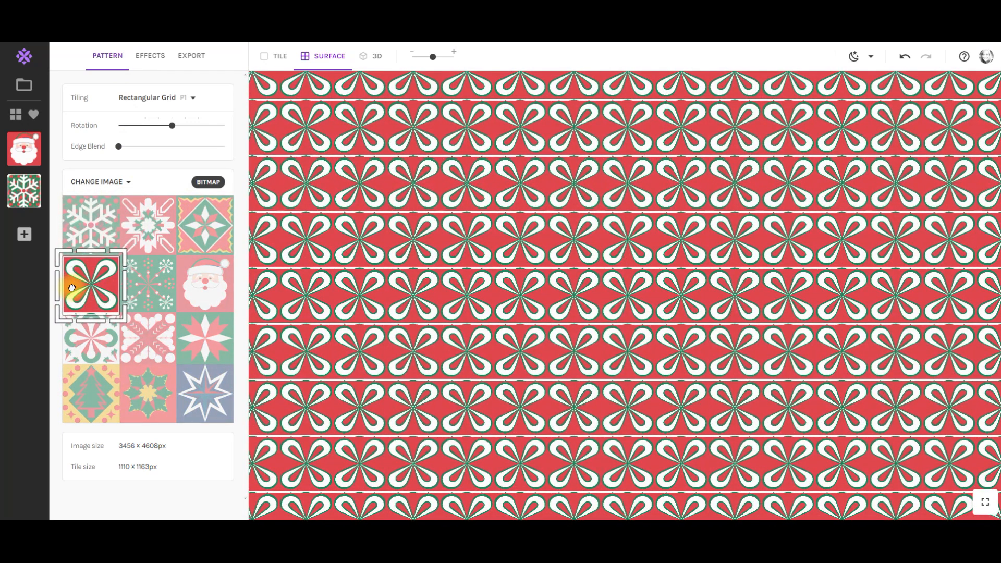
left_click_drag(123, 247, 126, 252)
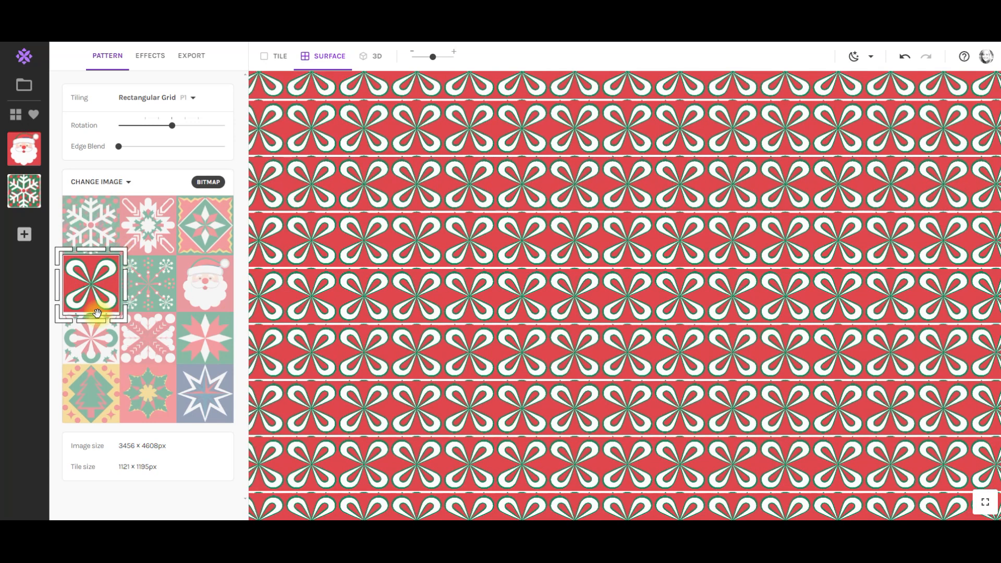
left_click_drag(95, 323, 97, 319)
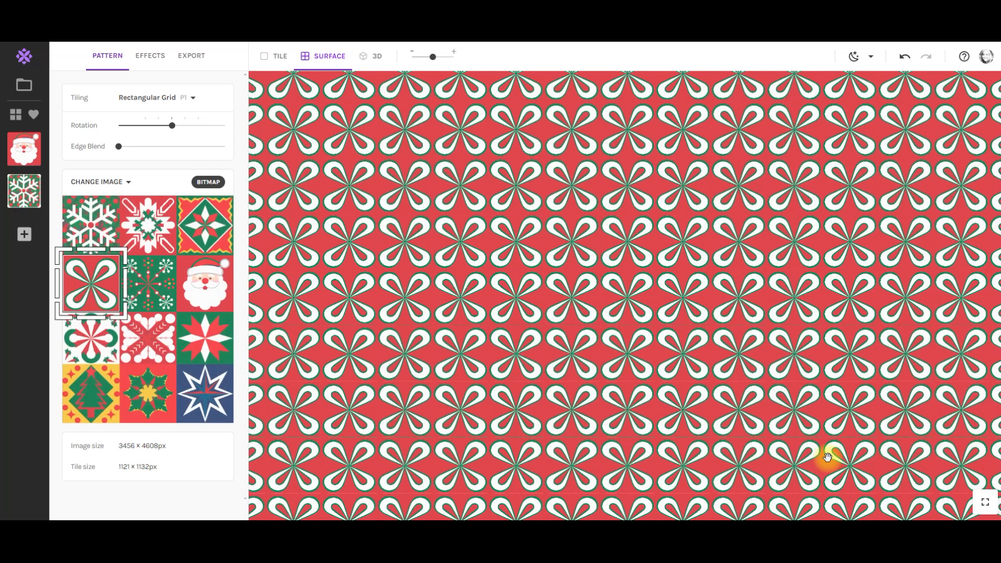
left_click_drag(126, 322, 127, 322)
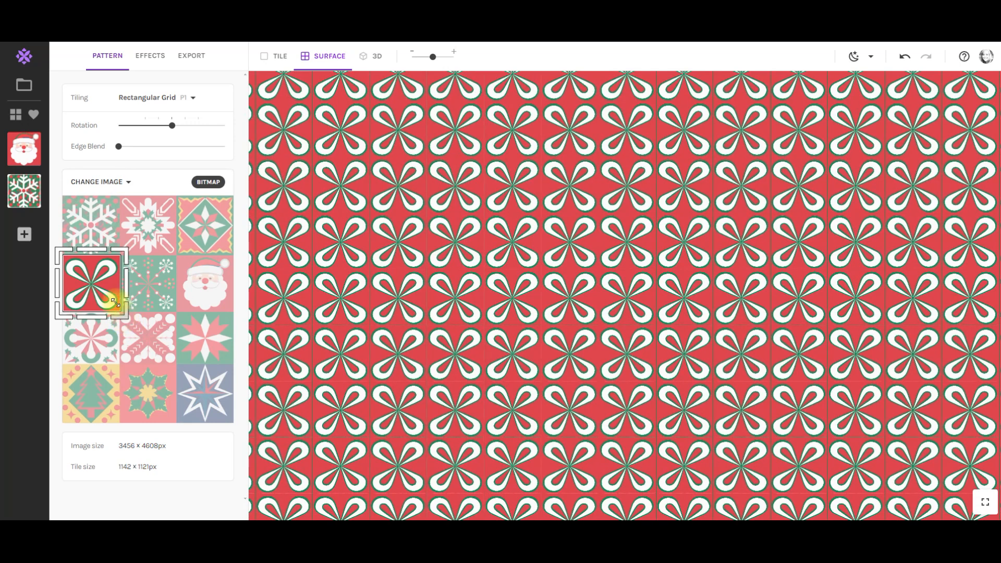
left_click_drag(127, 248, 128, 250)
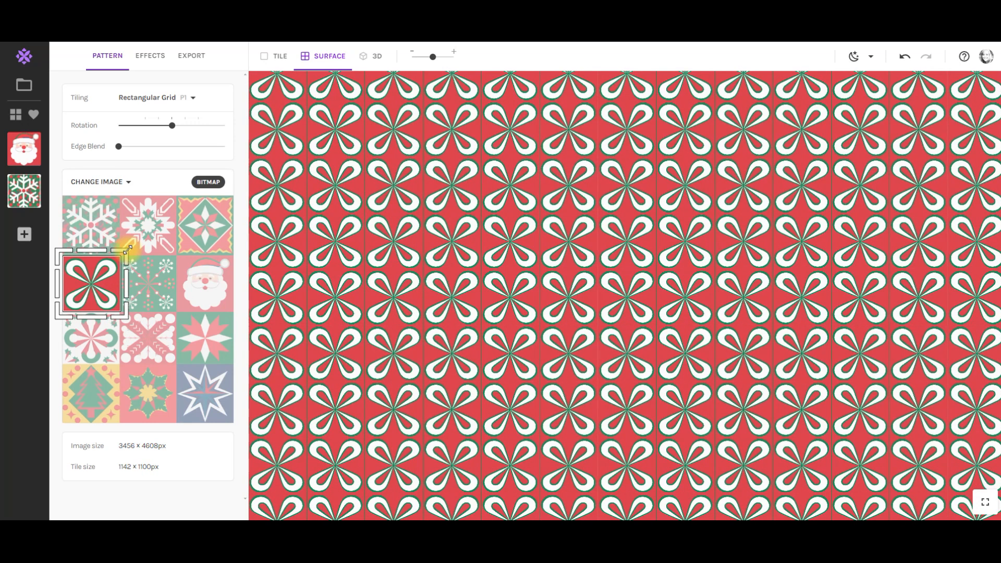
left_click_drag(57, 285, 58, 287)
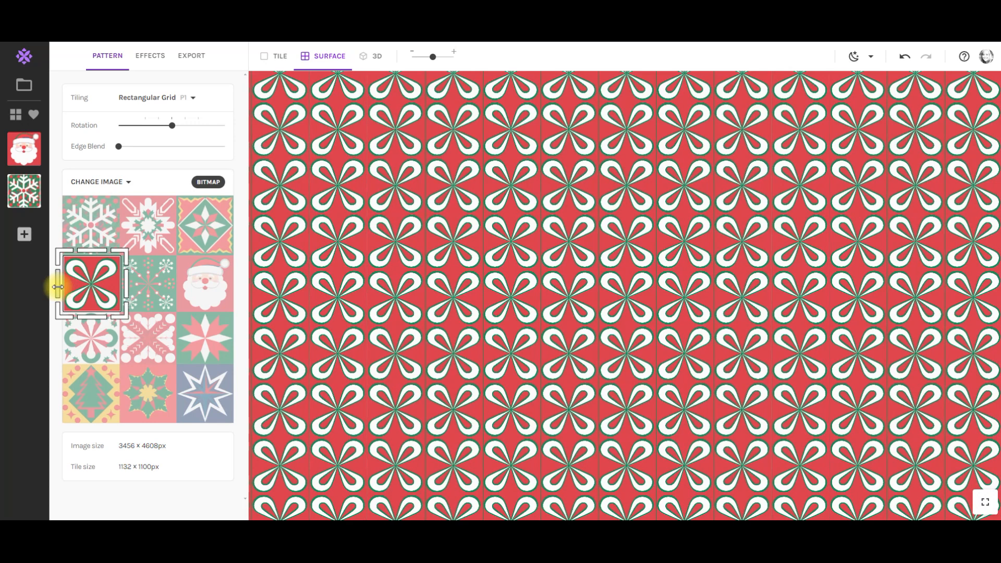
left_click_drag(124, 287, 123, 286)
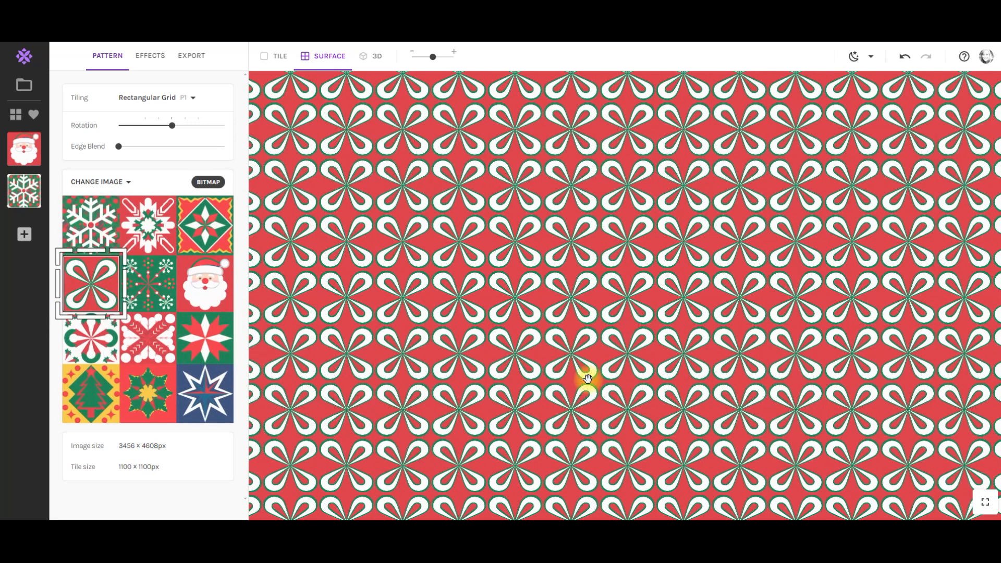
Check the four-petal pattern's seams up close and save a snapshot of it
scroll(588, 378, "up", 5)
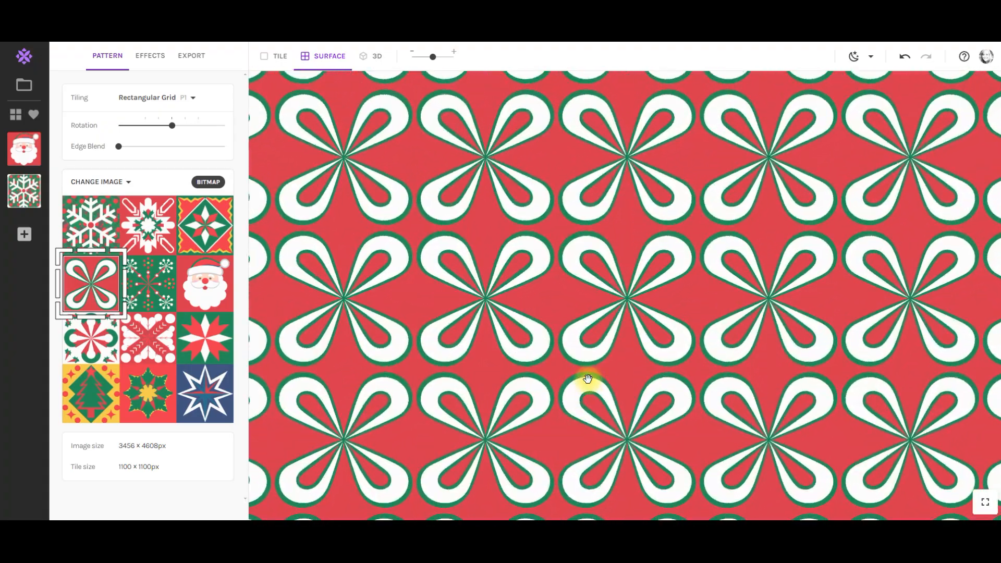
scroll(588, 378, "down", 8)
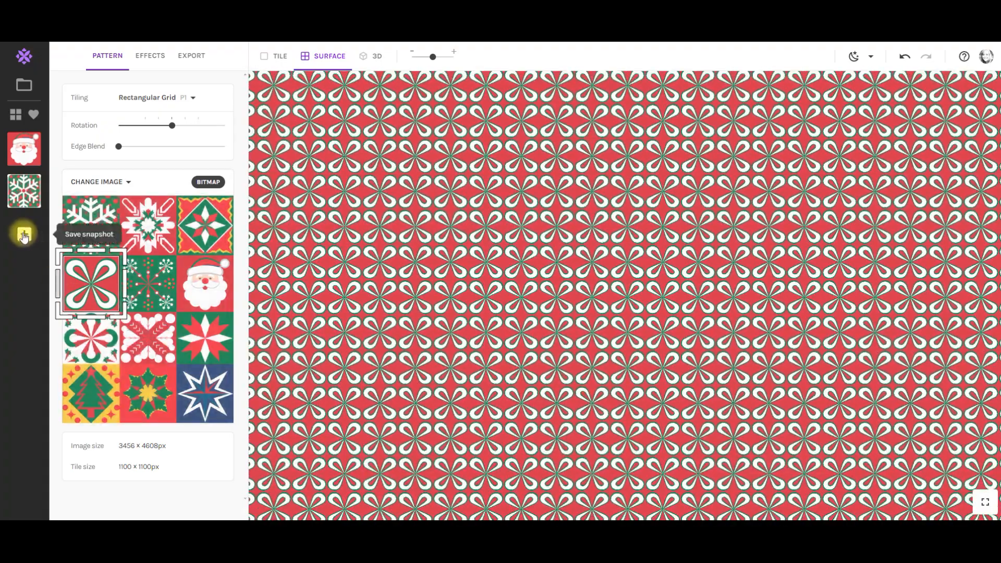
left_click(24, 235)
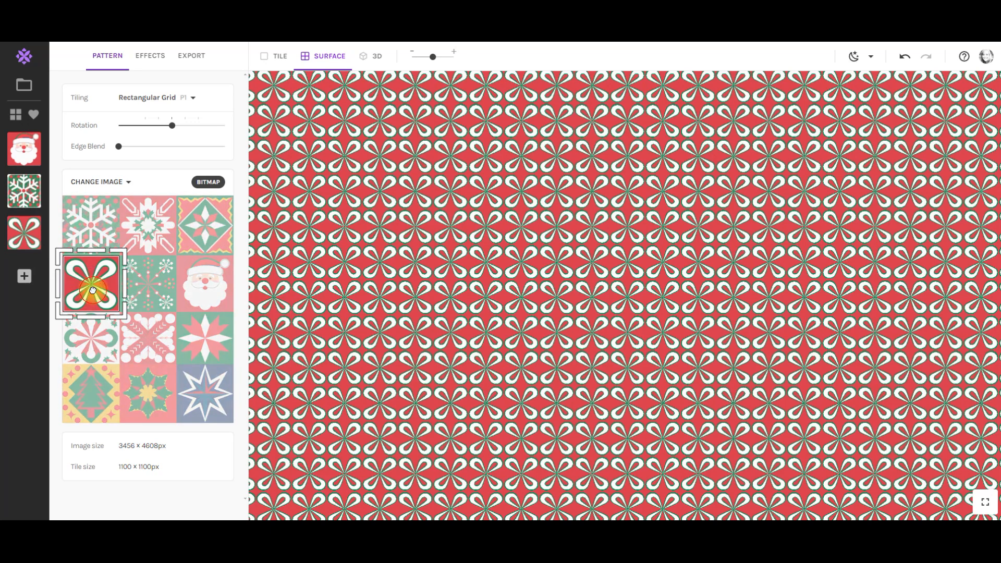
Place the sampling frame on the green motif with four small white snowflakes, at a tile size of 1110 × 1110 px
left_click_drag(92, 290, 150, 291)
left_click_drag(432, 57, 446, 56)
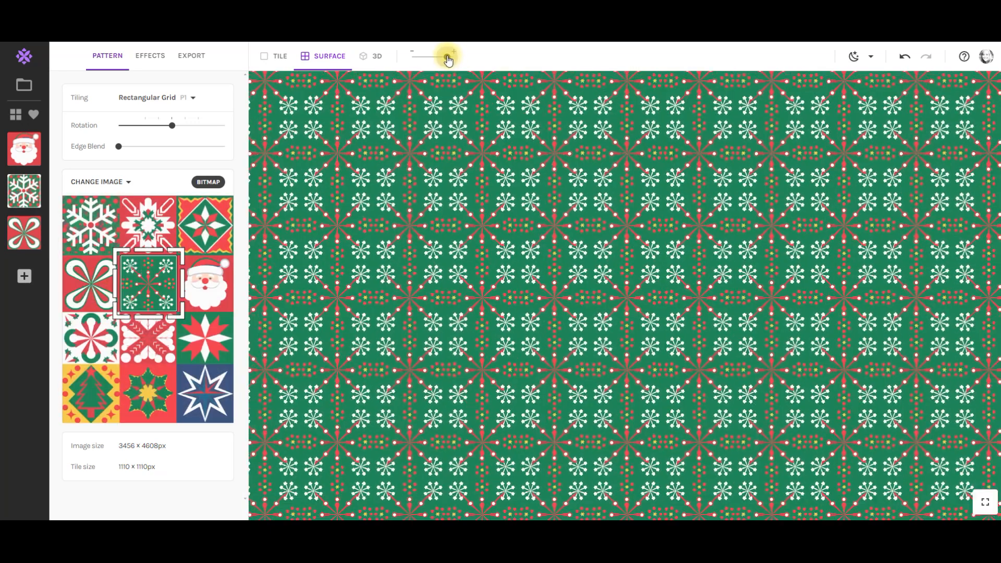
Save a snapshot of the green snowflake pattern, and fit the sampling frame to the yellow Christmas tree motif at a tile size of 1121 × 1195 px
left_click(24, 277)
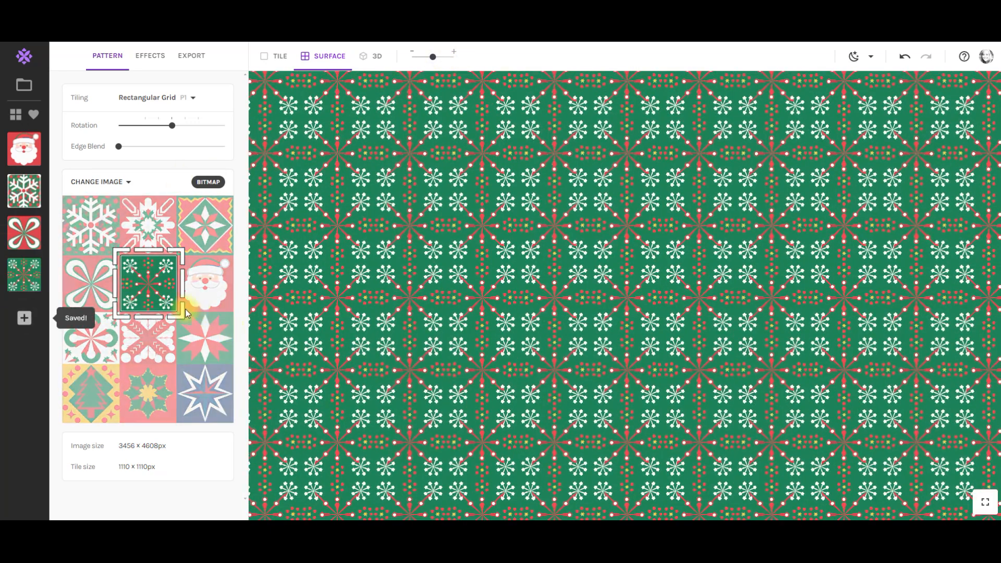
left_click_drag(149, 278, 93, 393)
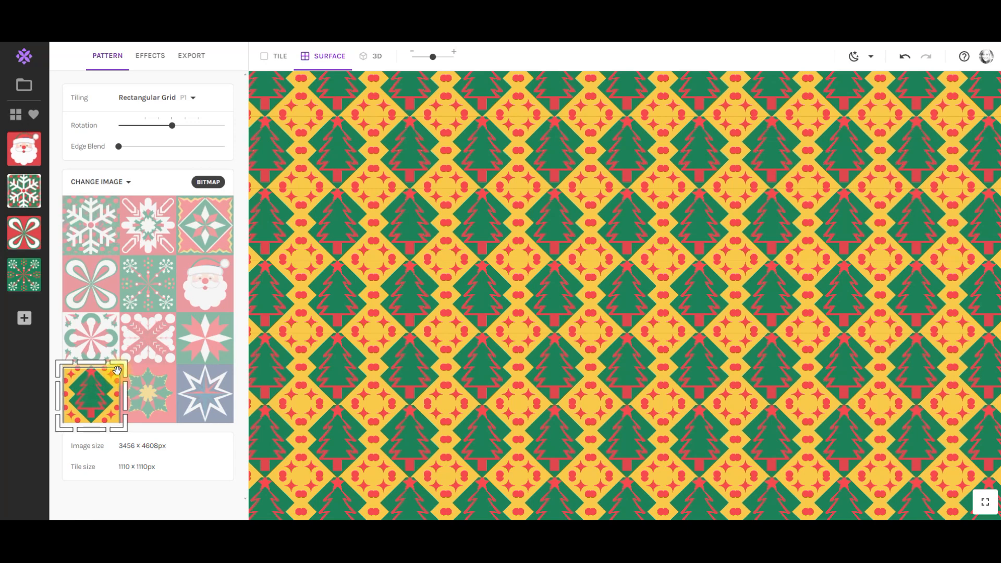
left_click_drag(61, 365, 61, 361)
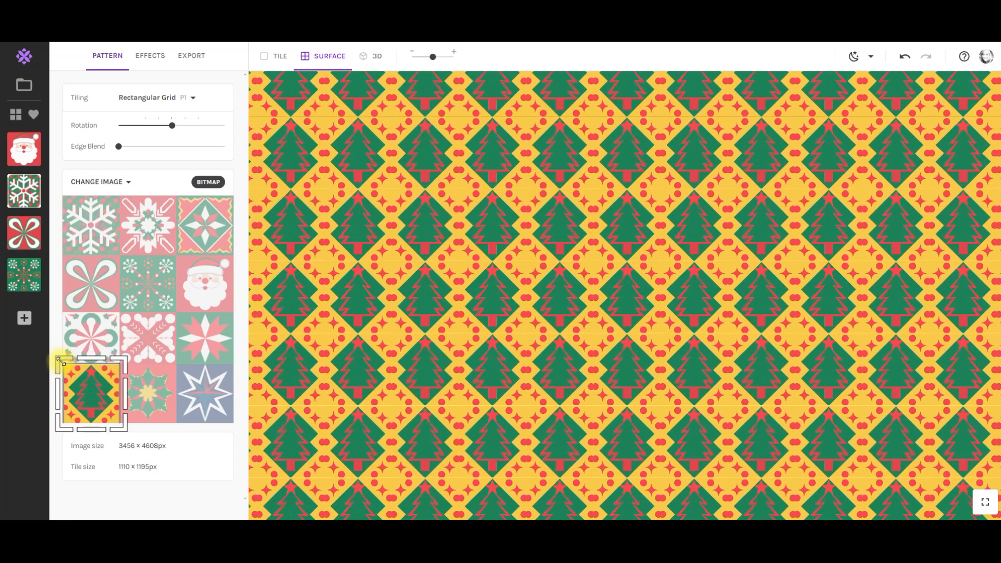
left_click_drag(122, 425, 124, 428)
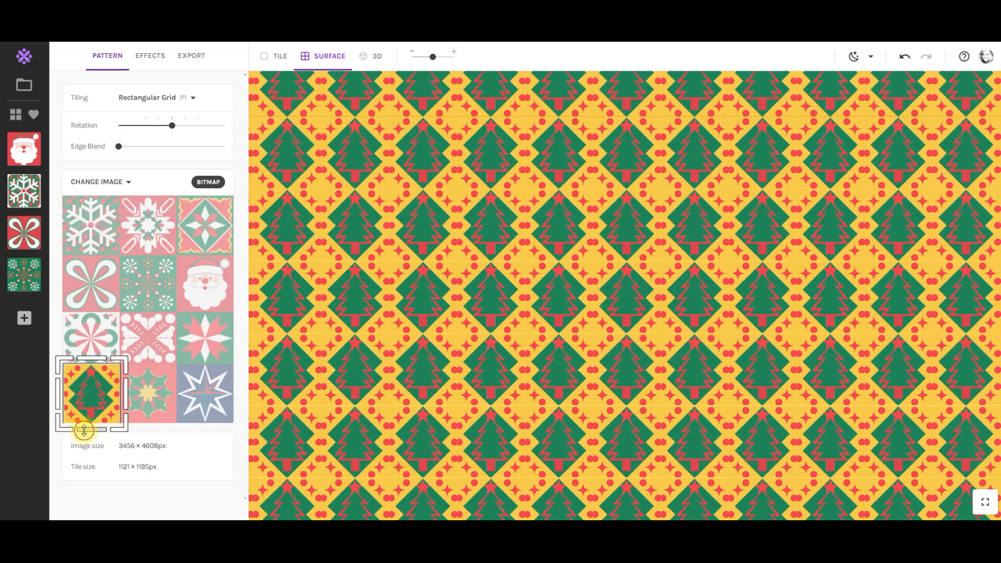
scroll(516, 296, "down", 5)
scroll(518, 297, "up", 8)
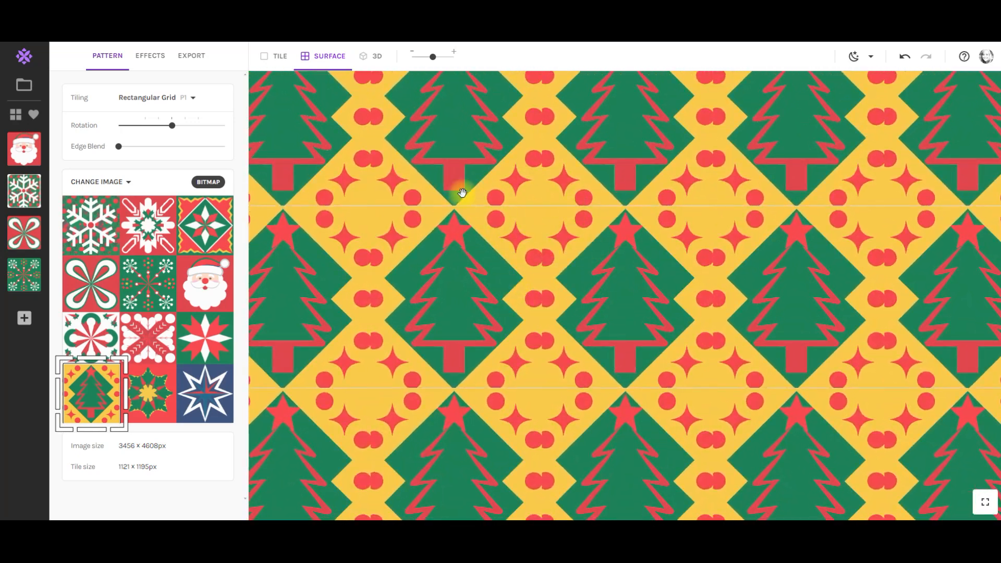
scroll(489, 241, "down", 2)
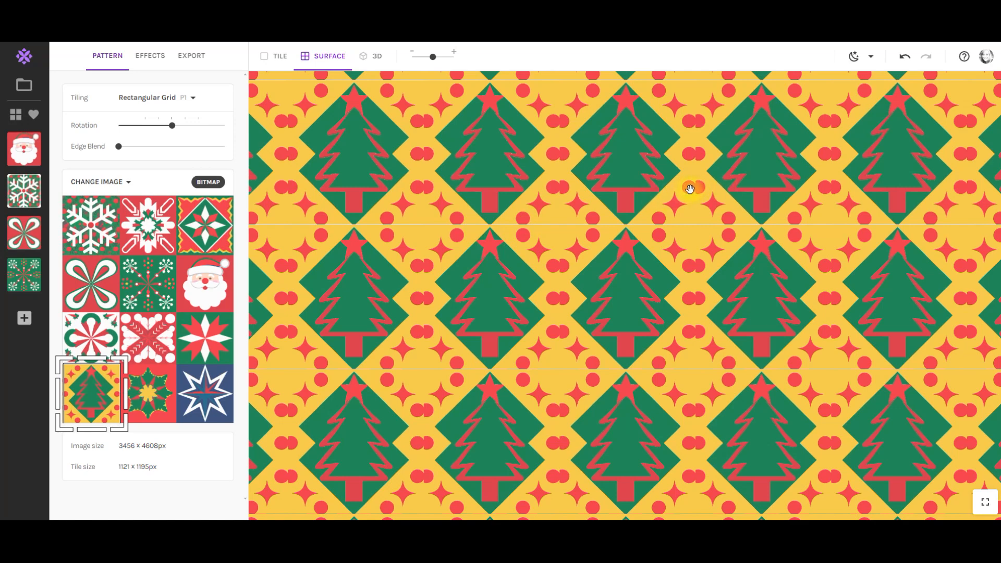
left_click_drag(61, 391, 60, 391)
Switch on the Tile Border effect and sample a near-white border color, #FDFDFE, from the source image
left_click(151, 56)
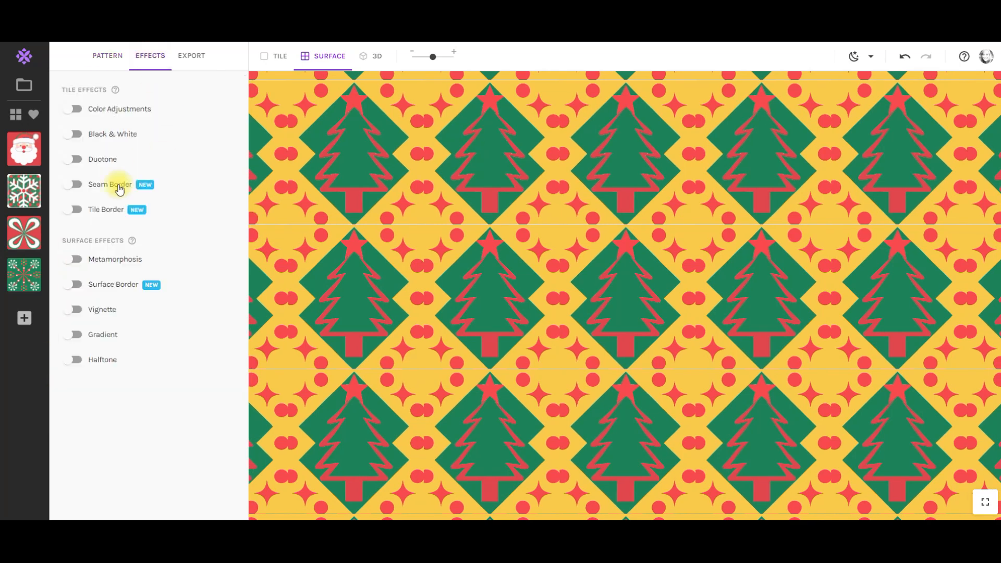
left_click(79, 210)
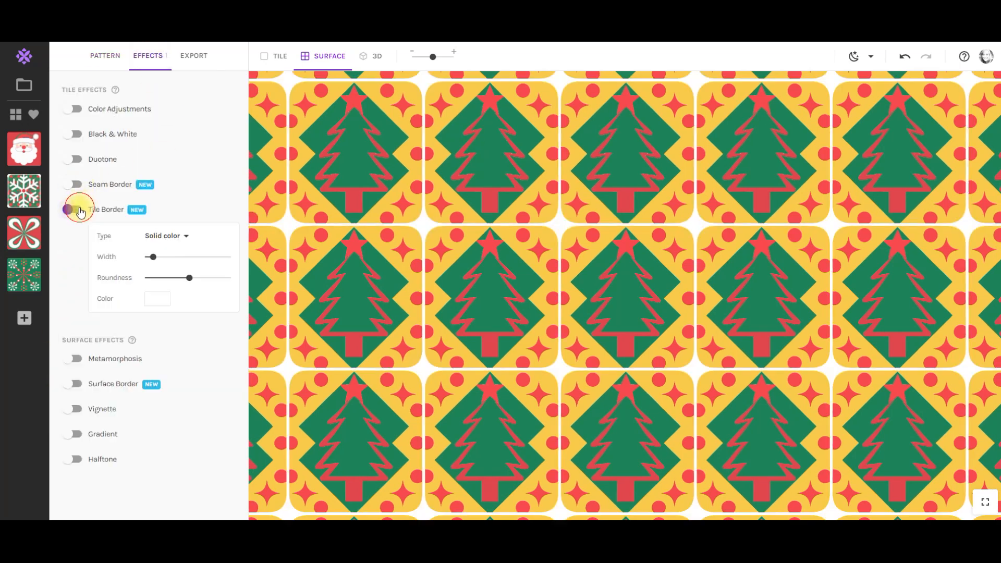
left_click(153, 299)
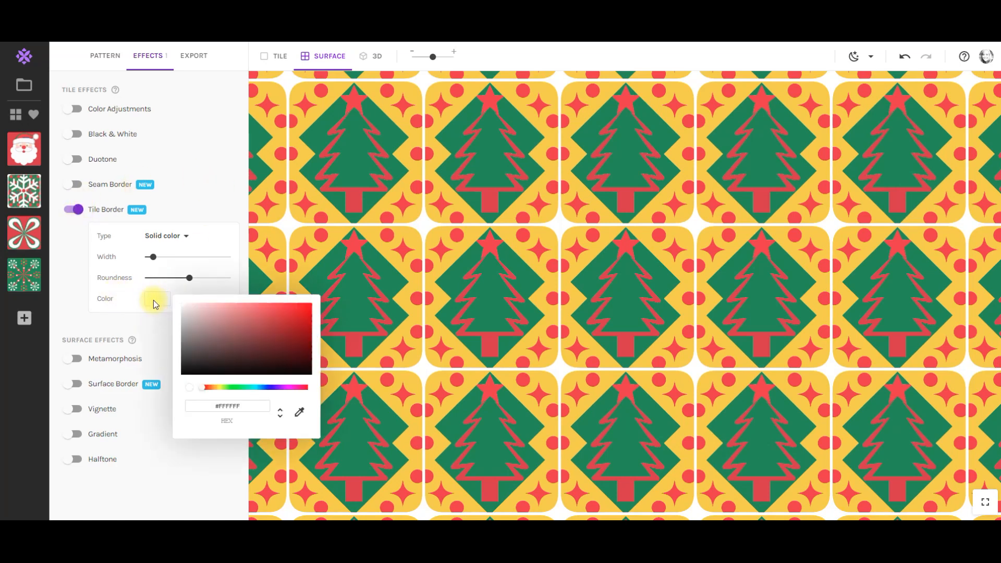
left_click(301, 414)
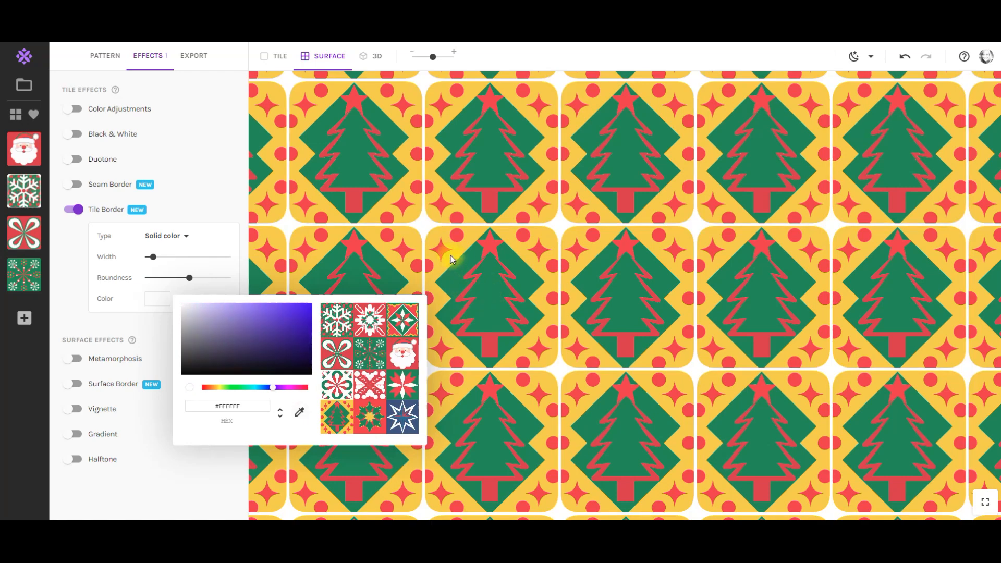
left_click(300, 414)
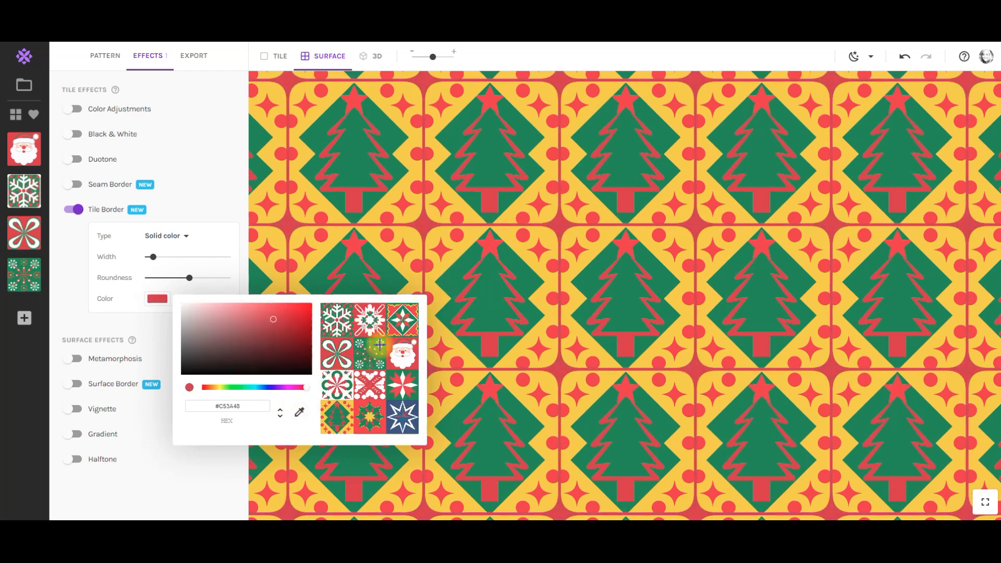
left_click(299, 411)
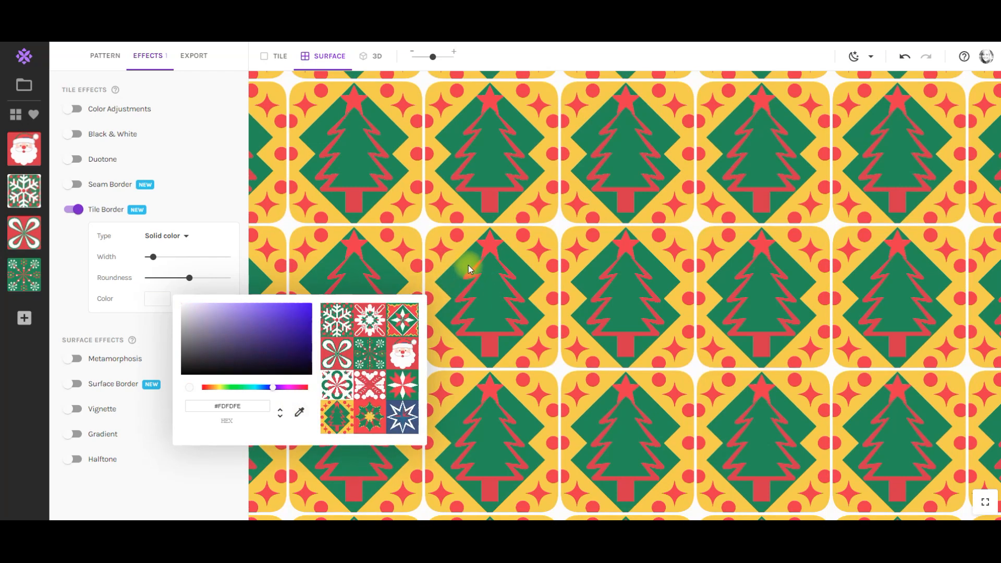
left_click(453, 256)
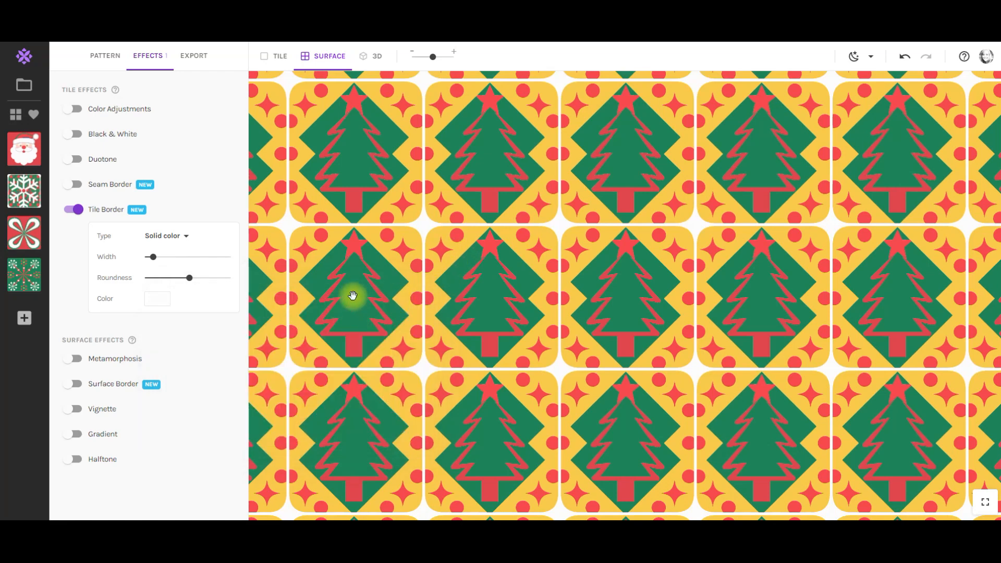
Try yellow and green from the Christmas tree motif as the tile border color, and settle on the motif's red, #DB3D4A
left_click(160, 300)
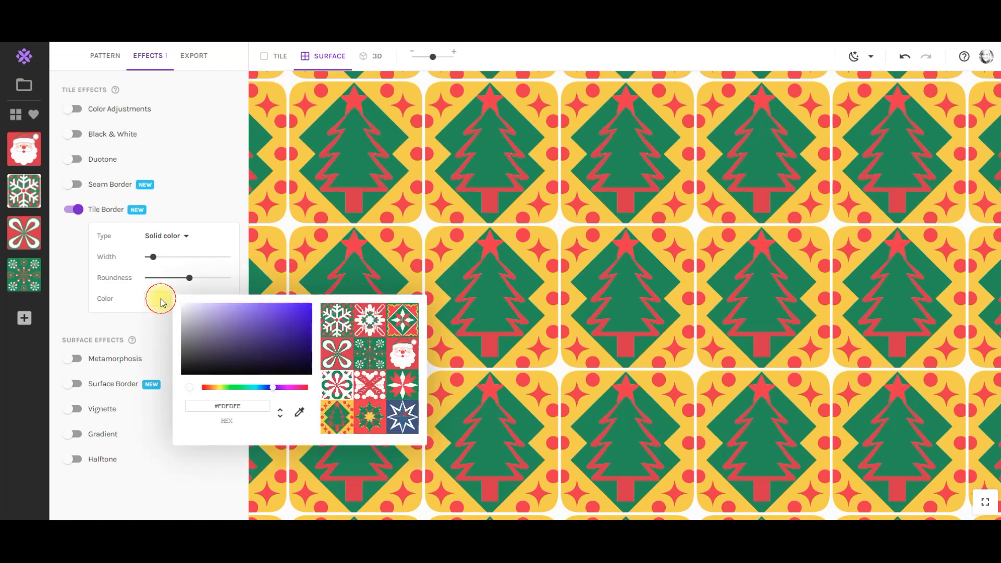
left_click(300, 413)
left_click(299, 413)
left_click(324, 427)
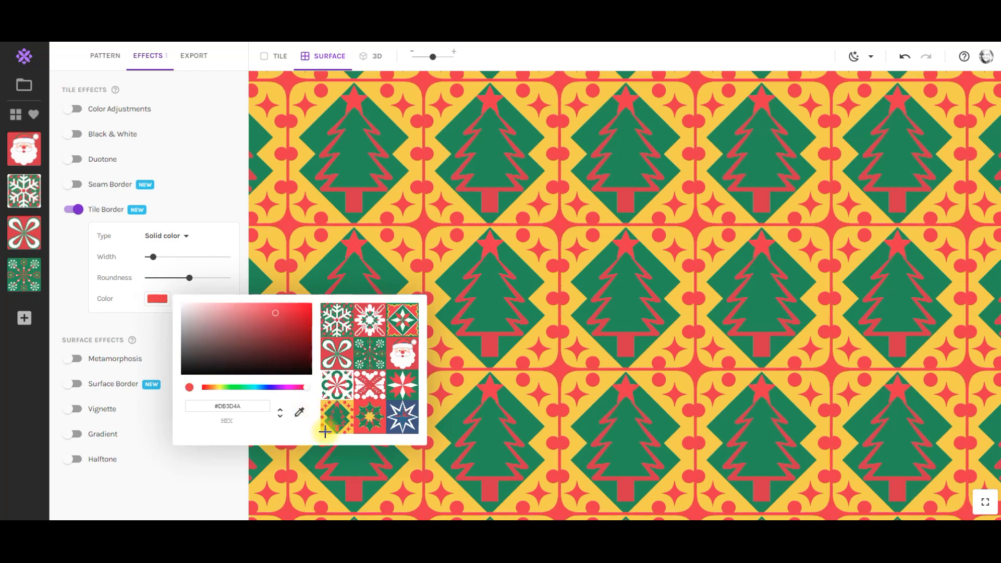
left_click(323, 432)
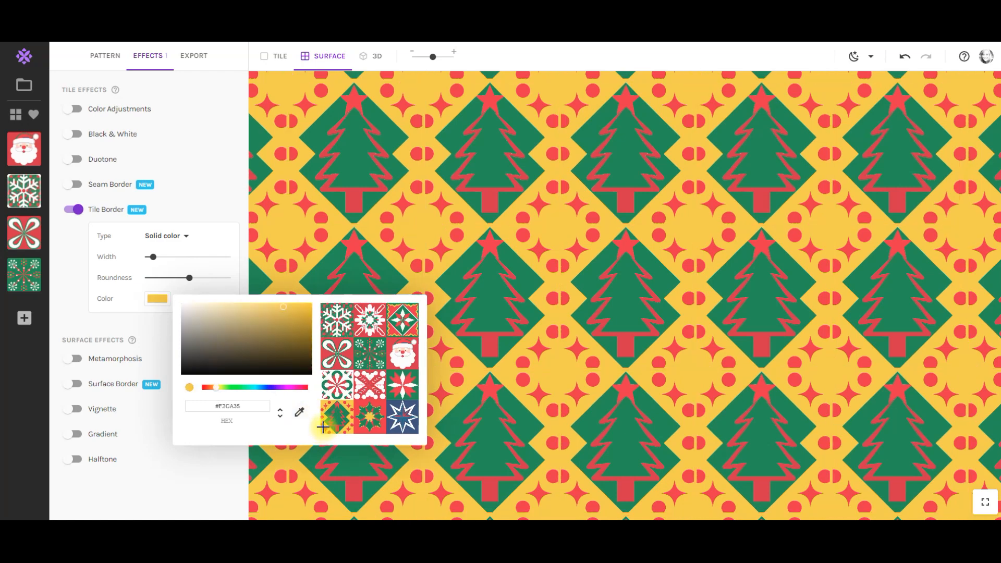
left_click(323, 418)
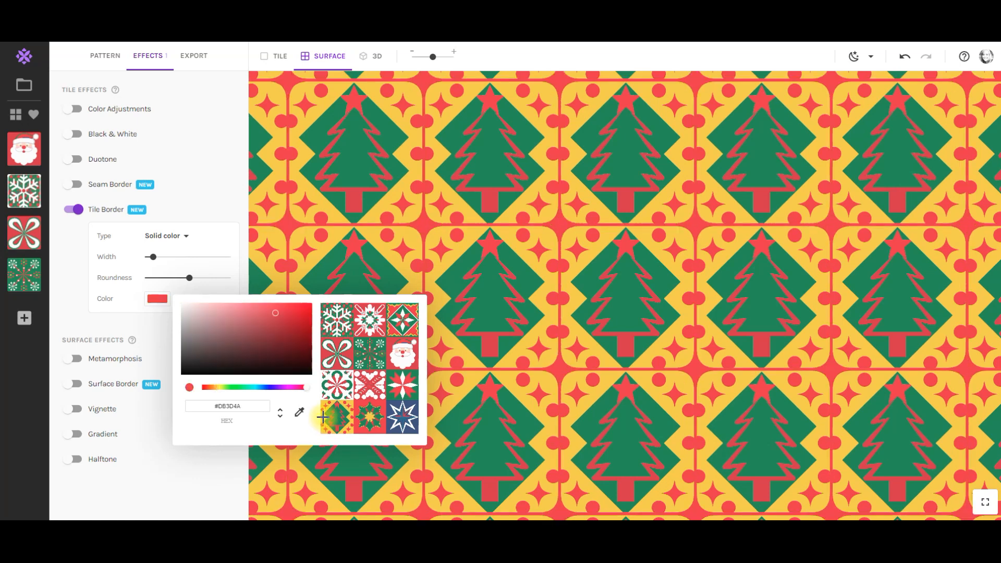
left_click(330, 413)
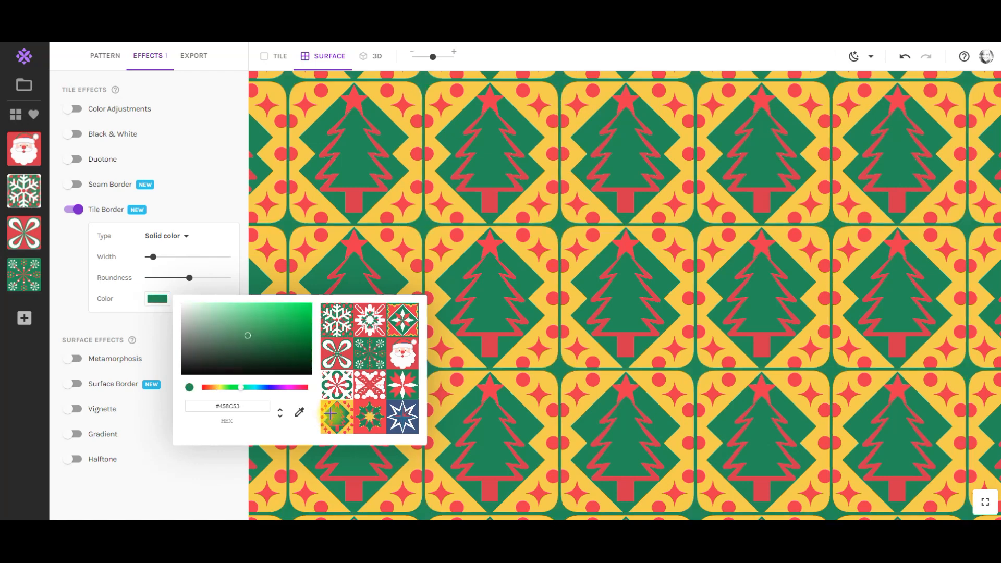
left_click(328, 413)
left_click(323, 418)
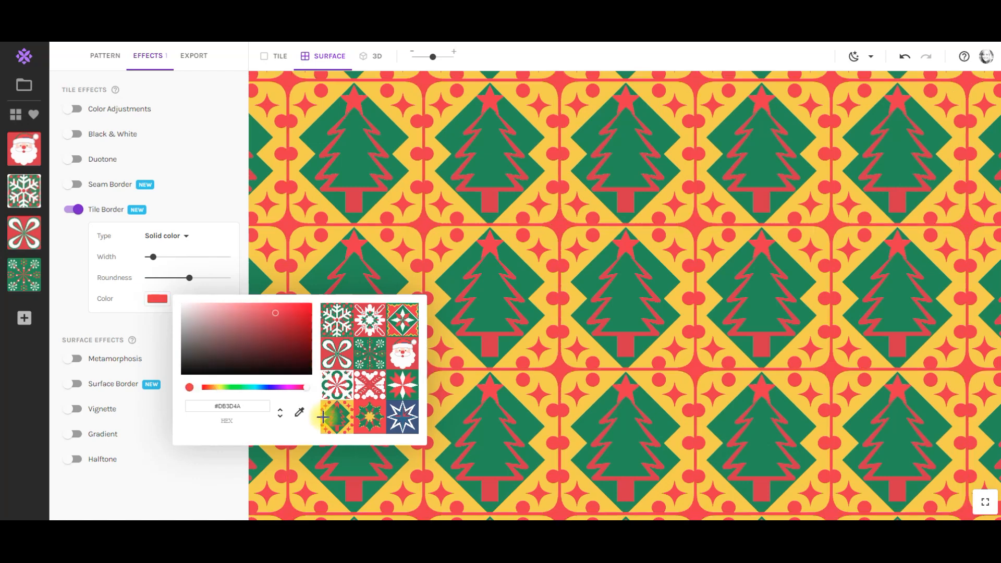
Reduce the tile border's roundness to 0.103 and make the red border moderately wider
key("Escape")
left_click(80, 263)
left_click_drag(189, 278, 163, 282)
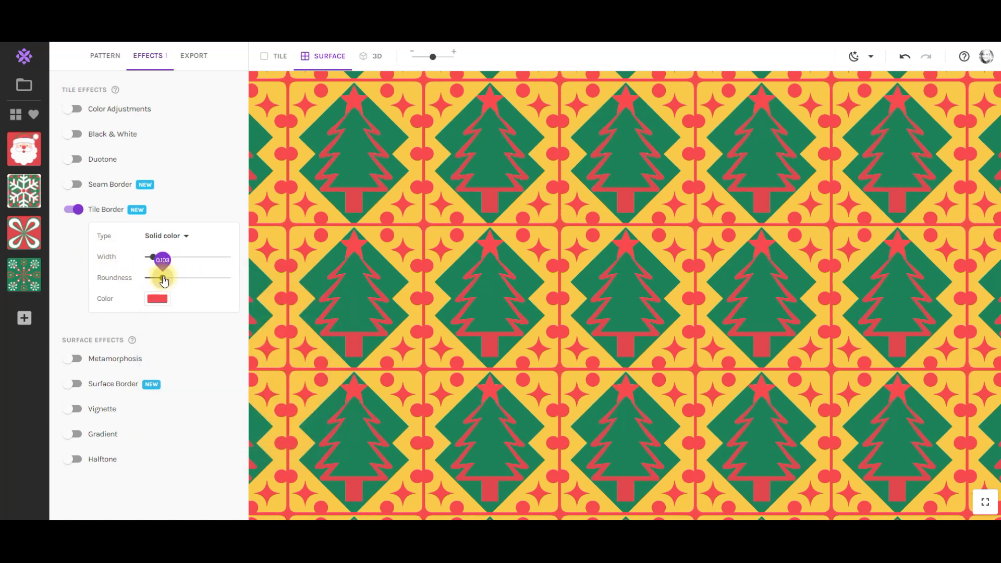
left_click_drag(163, 281, 165, 259)
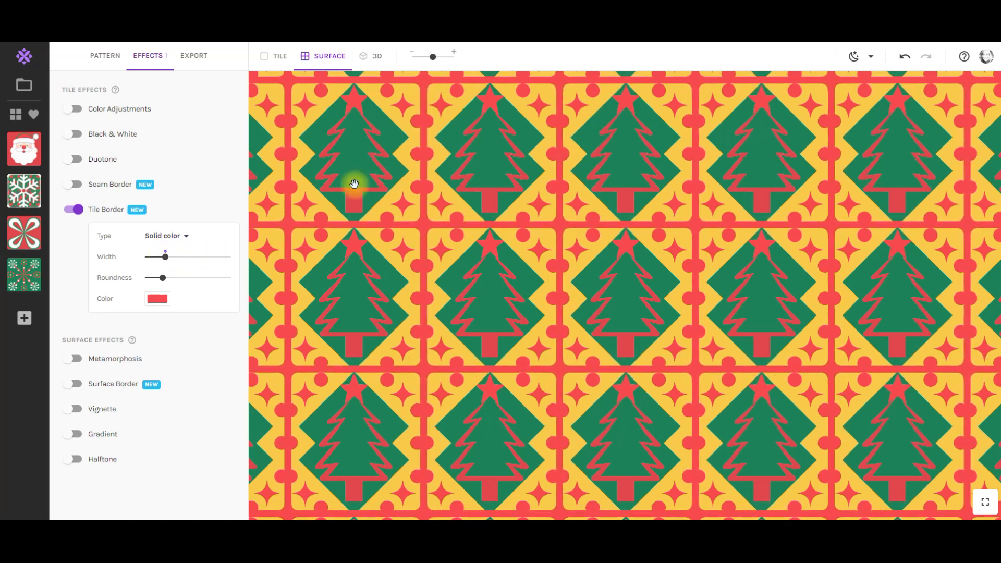
Widen the sampling frame on the tree motif to a tile size of 1142 × 1195 px and save a snapshot of the bordered pattern
left_click(110, 66)
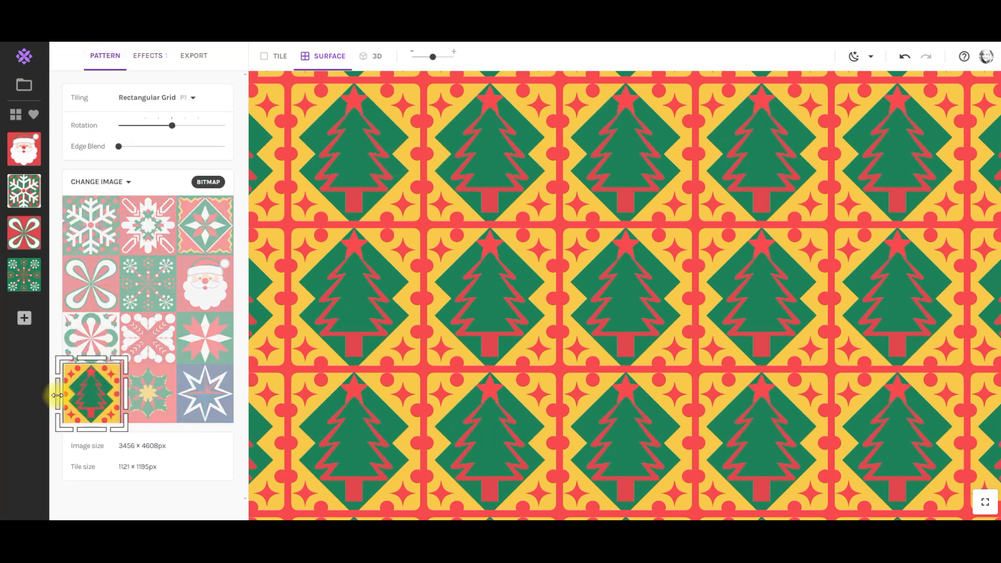
left_click_drag(56, 395, 55, 395)
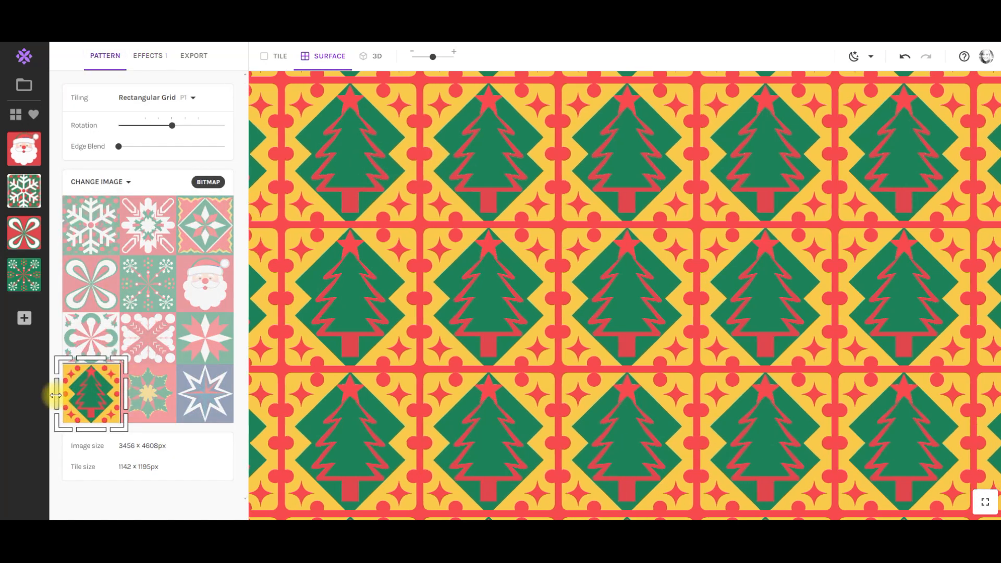
left_click_drag(56, 395, 56, 396)
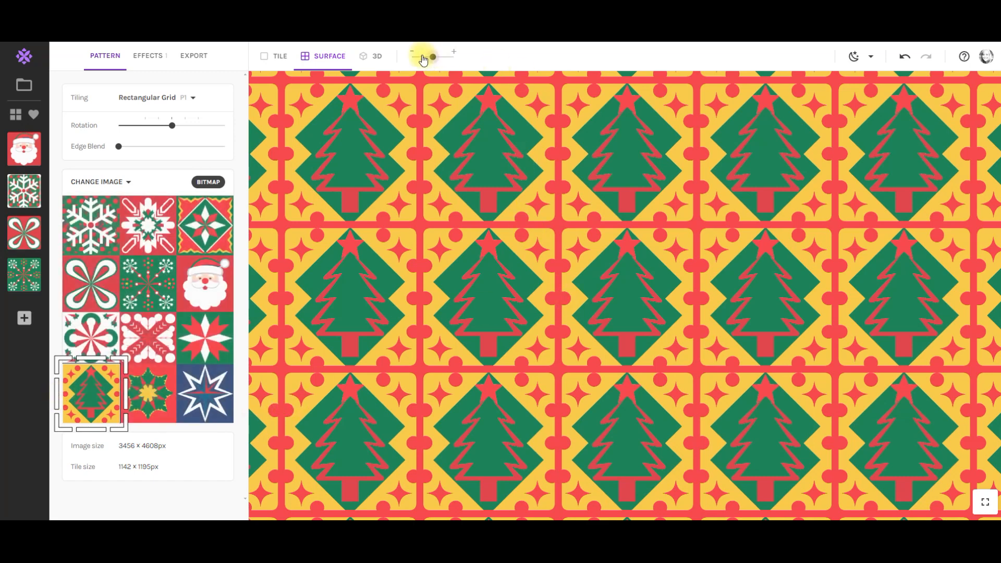
left_click_drag(431, 59, 433, 56)
left_click(24, 318)
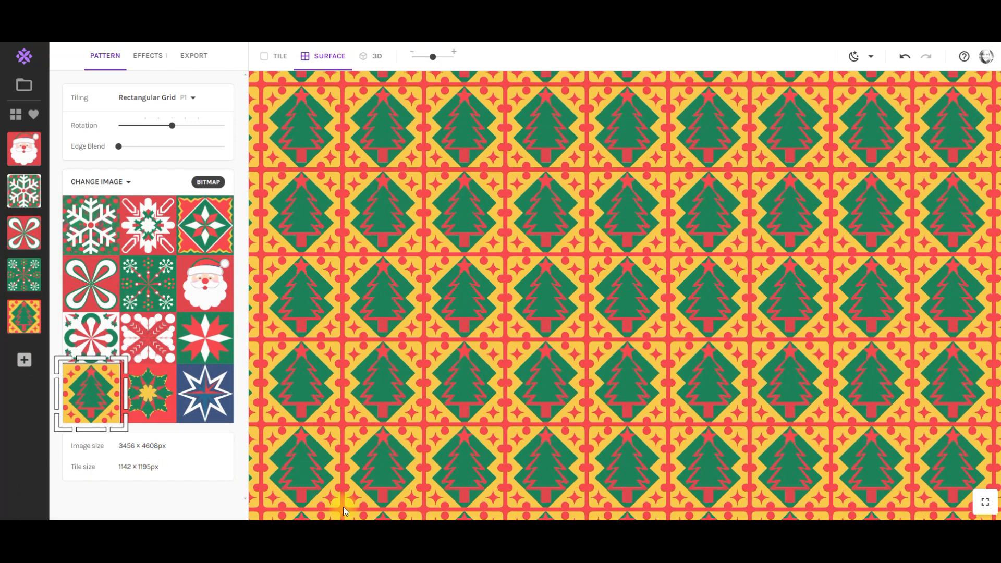
Switch the Tile Border effect off and change the tiling from Rectangular Grid to the seamless Octagon
left_click(148, 57)
left_click(76, 209)
left_click(107, 54)
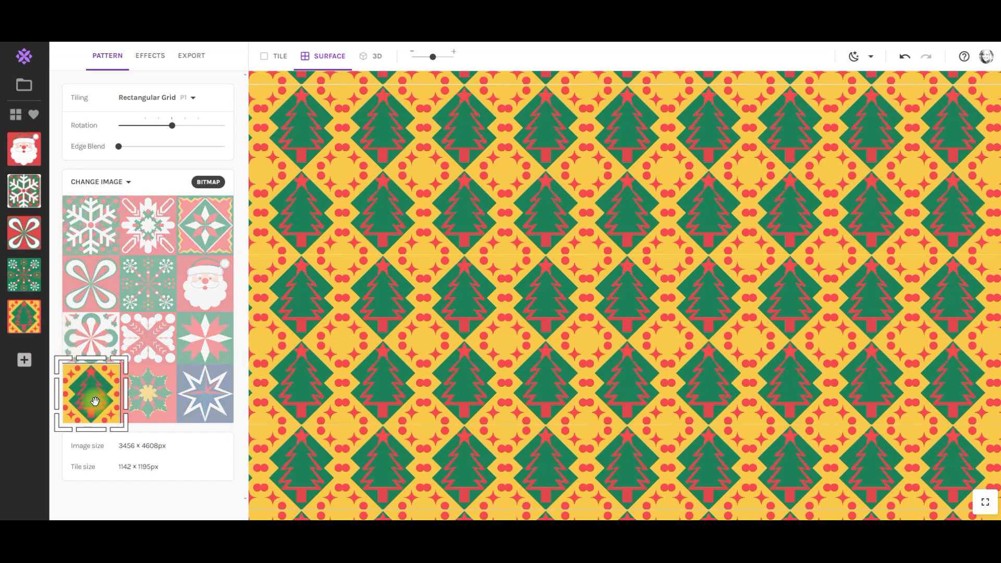
left_click(147, 98)
left_click(31, 110)
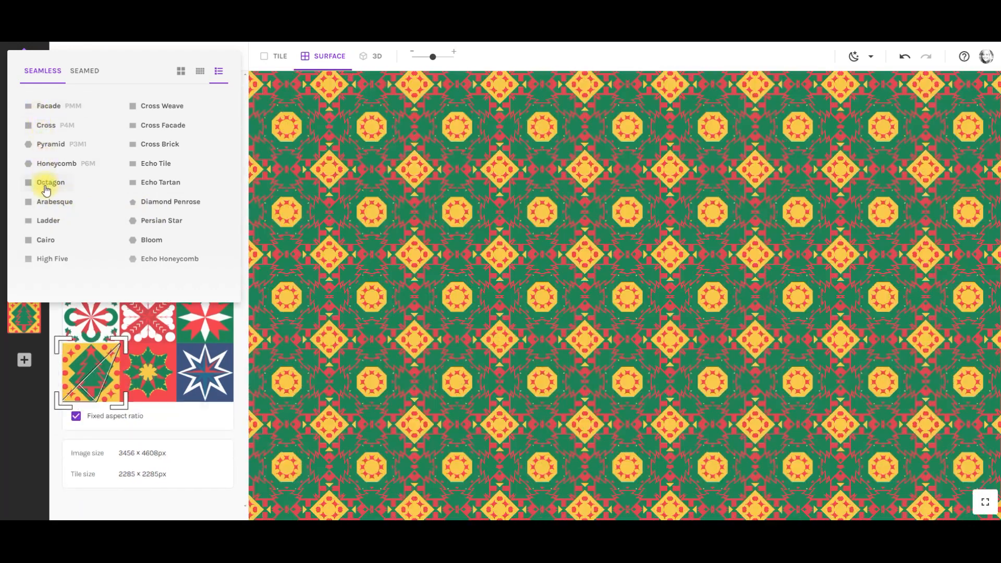
left_click(42, 182)
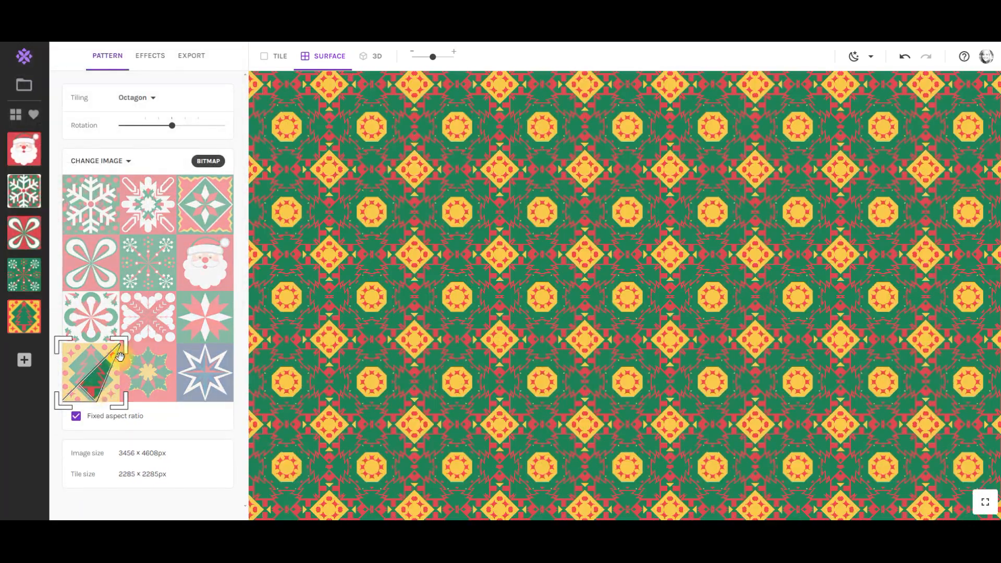
Shrink the sampling frame to a tile size of 1945 × 1945 px and move it from the tree up over the motifs in the middle rows
left_click_drag(128, 338, 119, 344)
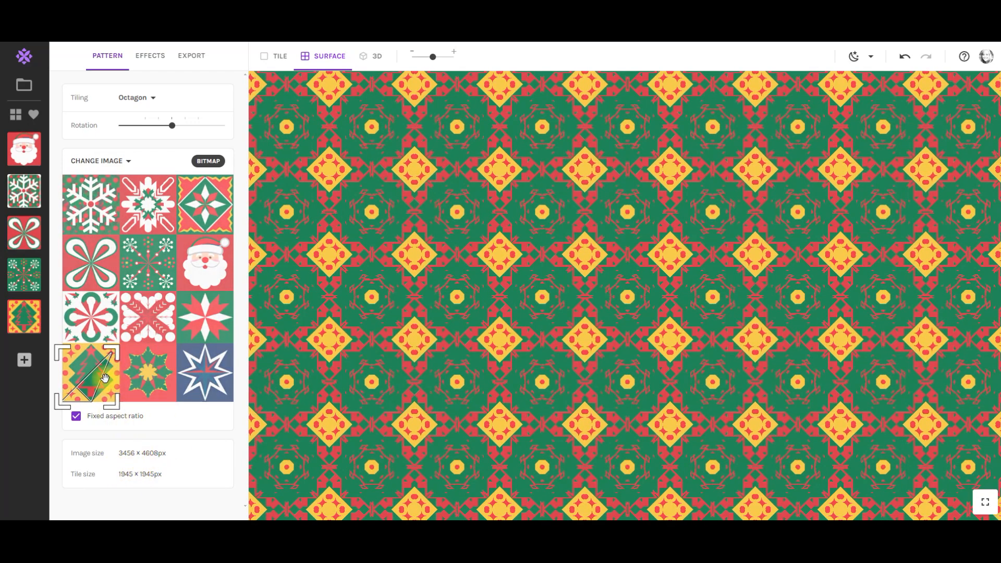
left_click_drag(92, 376, 115, 336)
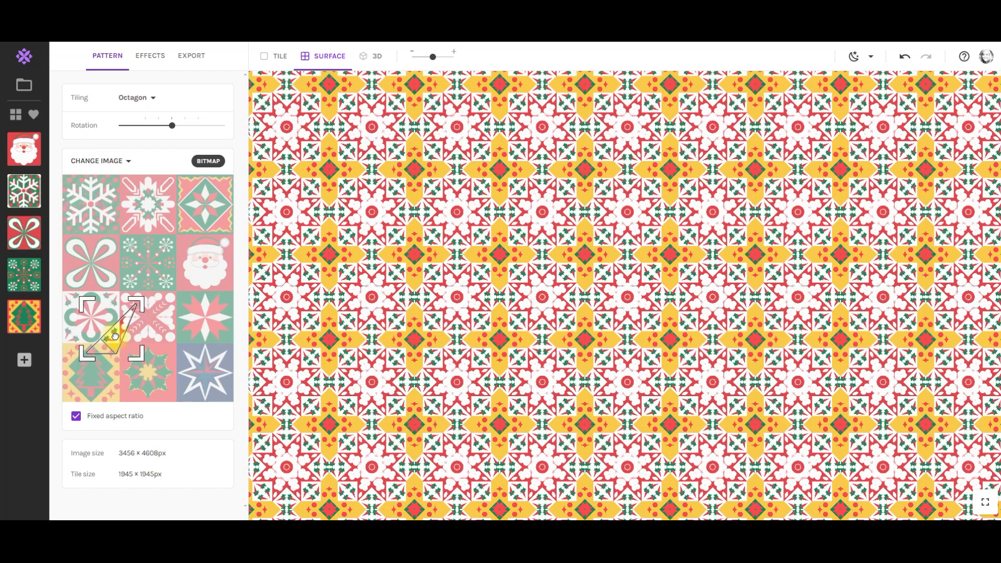
left_click_drag(116, 336, 147, 312)
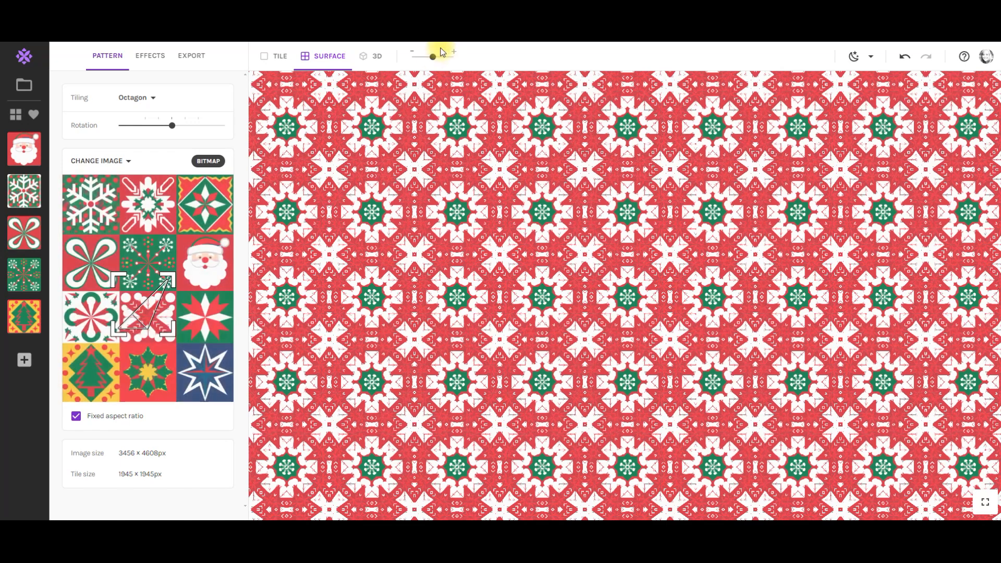
left_click_drag(436, 60, 452, 58)
left_click_drag(149, 313, 155, 265)
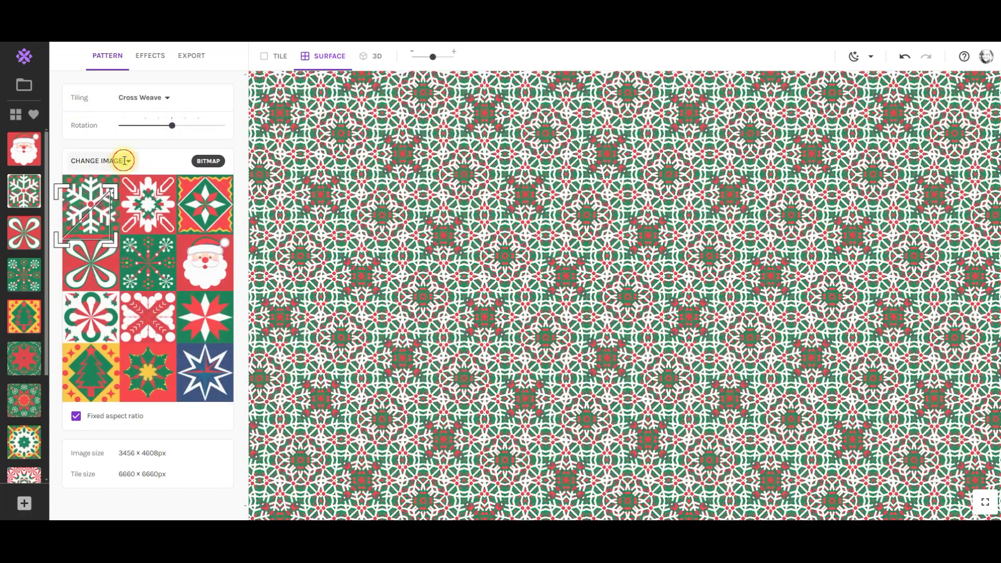
Try the wreath-and-presents picture as the source image, and switch to the light blue one with the candy cane, tree and bell
left_click(124, 160)
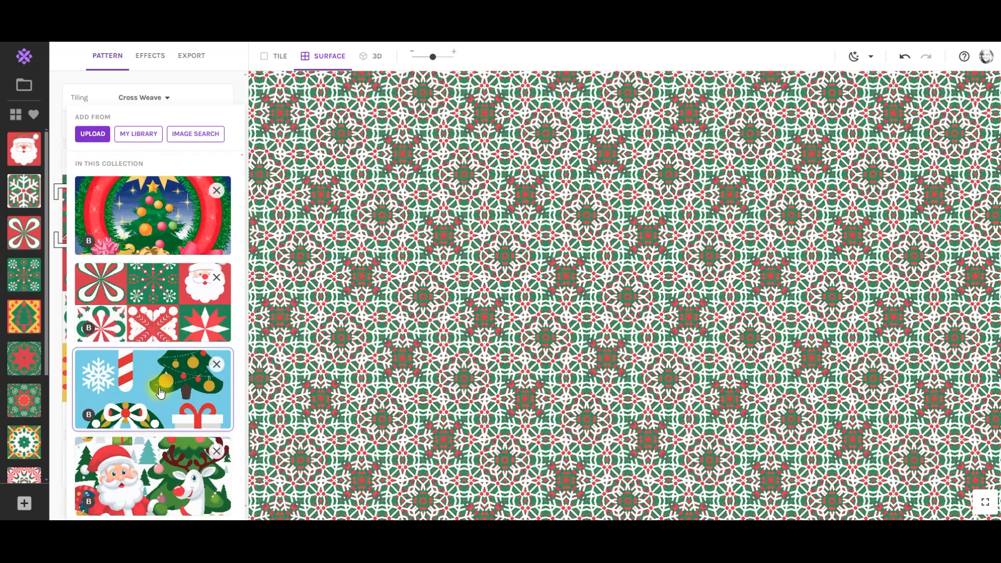
left_click(160, 392)
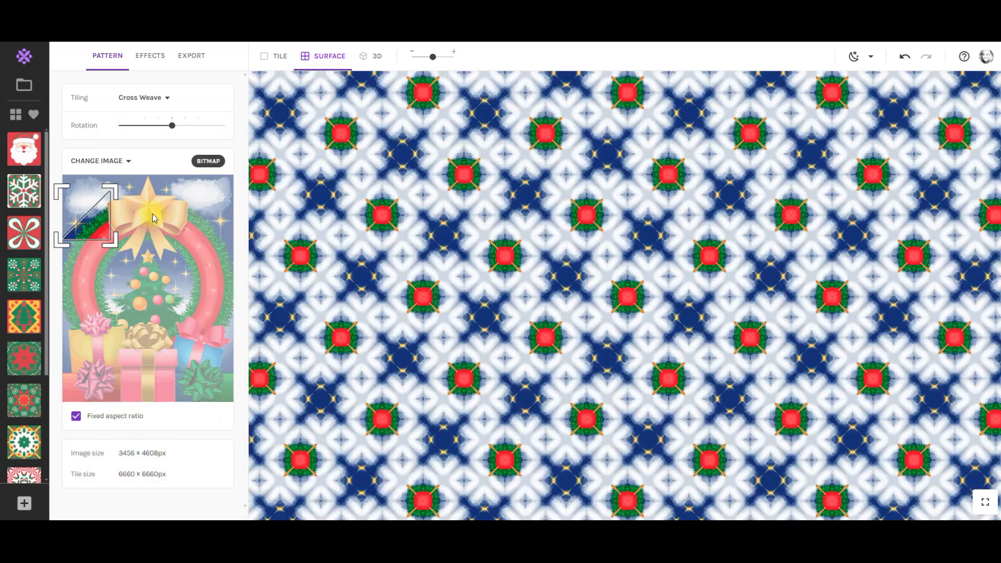
left_click(124, 161)
left_click(105, 386)
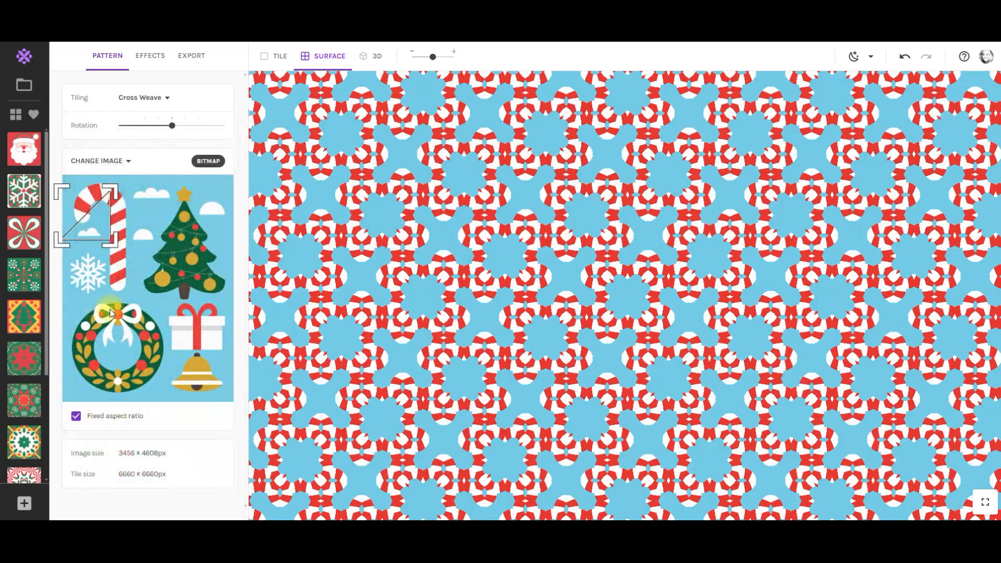
Move the sampling frame from the candy cane onto the snowflake, reduce the scale of the Cross-tiled pattern and save a snapshot
left_click_drag(94, 228, 104, 267)
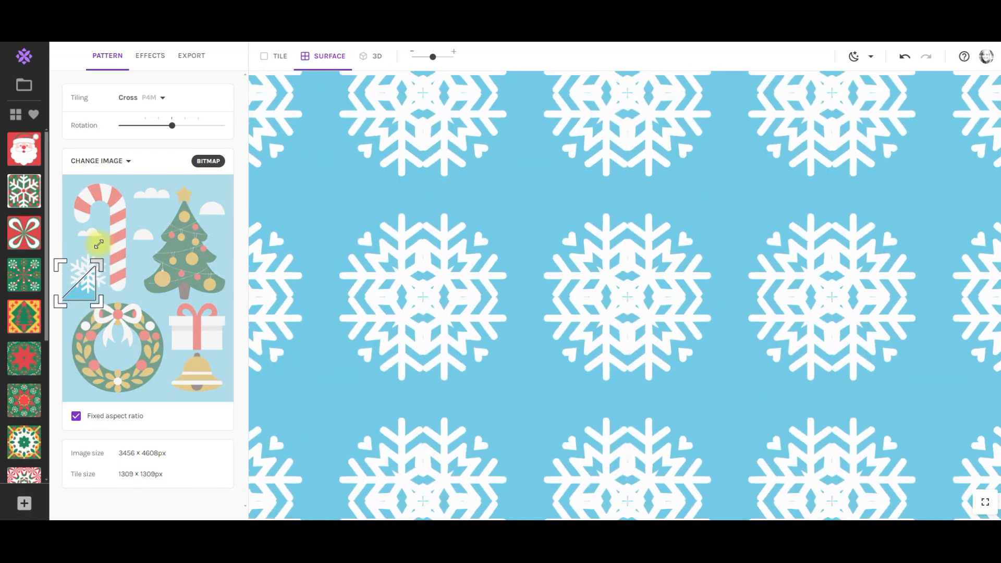
left_click_drag(98, 244, 98, 243)
left_click_drag(433, 57, 402, 56)
left_click(24, 506)
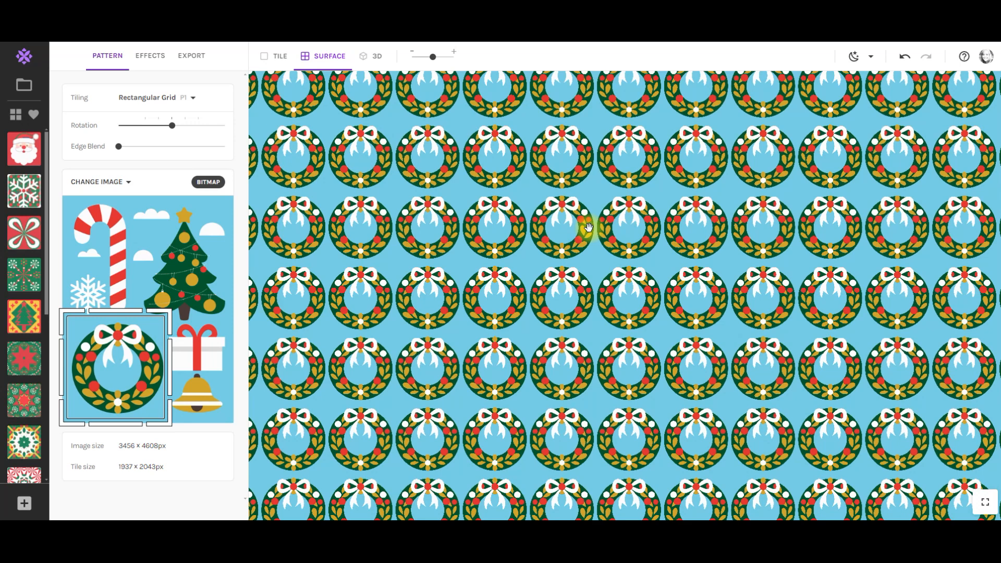
Look through the saved snapshots, open the export settings for the wreath pattern and set the export mode to 3D
scroll(18, 338, "down", 5)
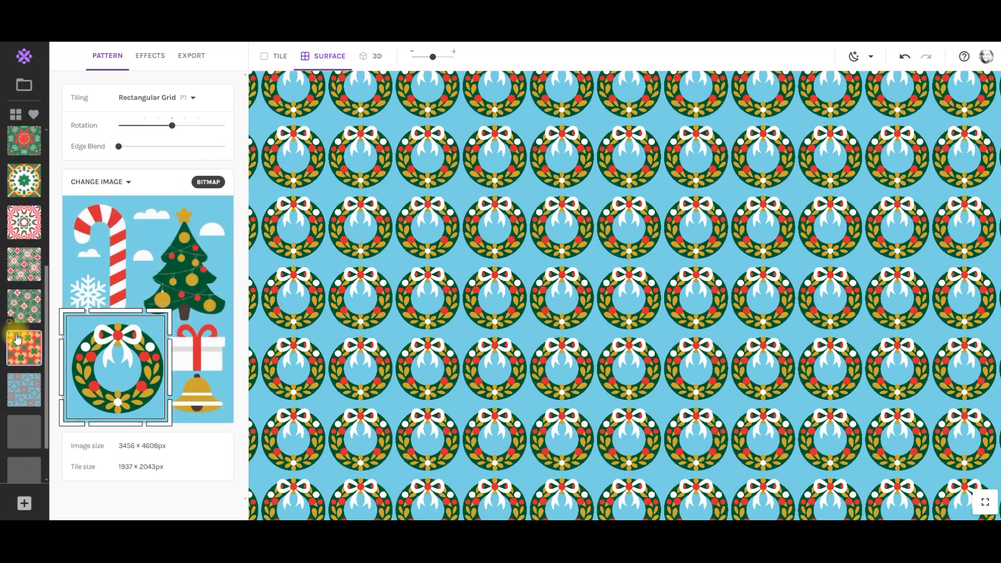
scroll(17, 339, "down", 1)
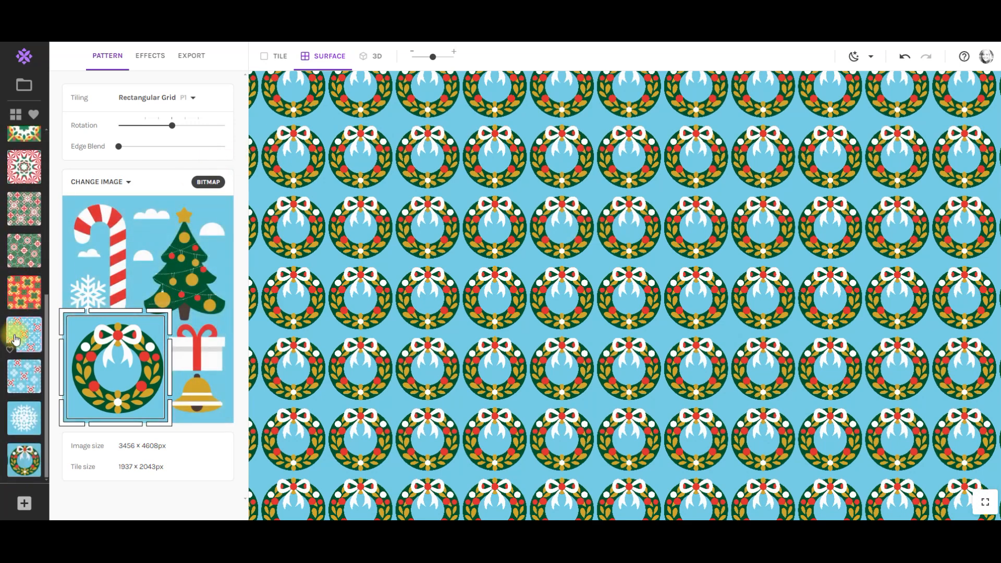
left_click(193, 56)
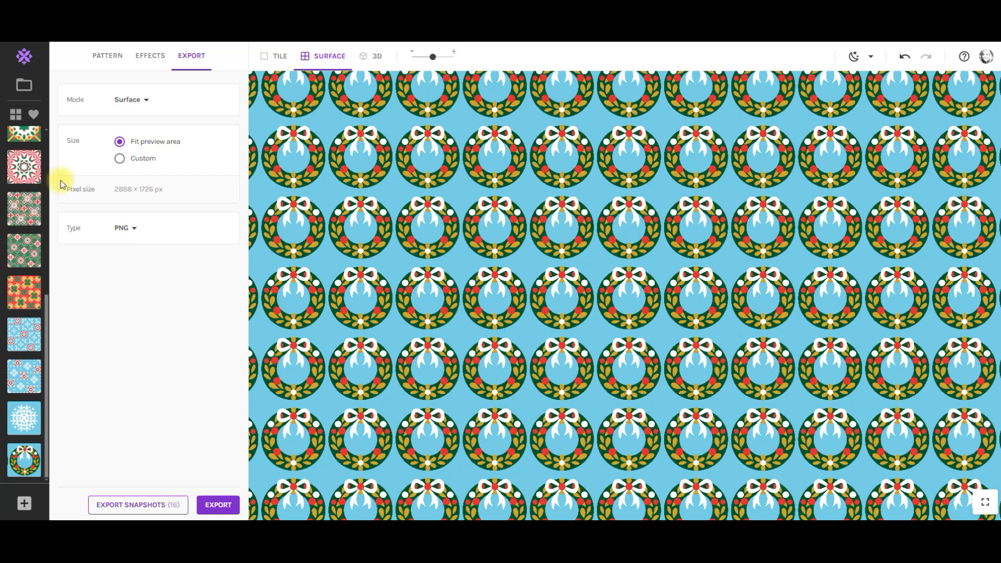
left_click(135, 105)
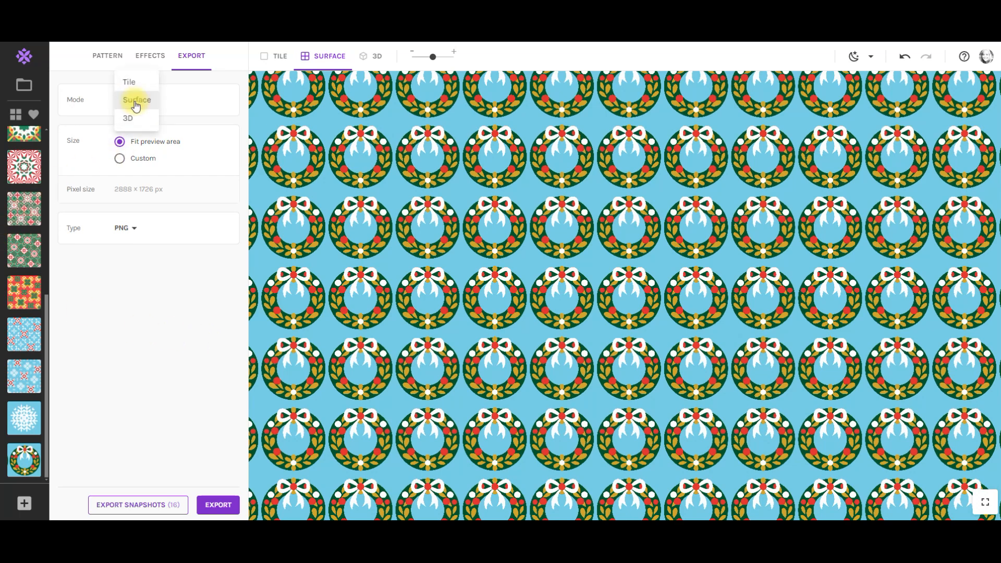
left_click(136, 120)
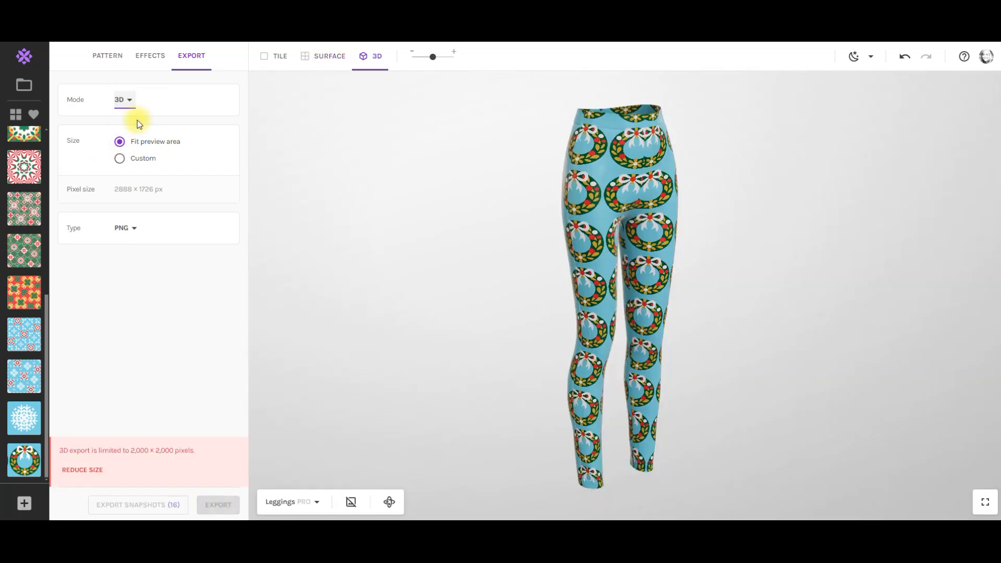
Enlarge the snowflake pattern on the 3D dress and export it at the reduced size of 2000 × 1195 px
left_click_drag(432, 57, 427, 58)
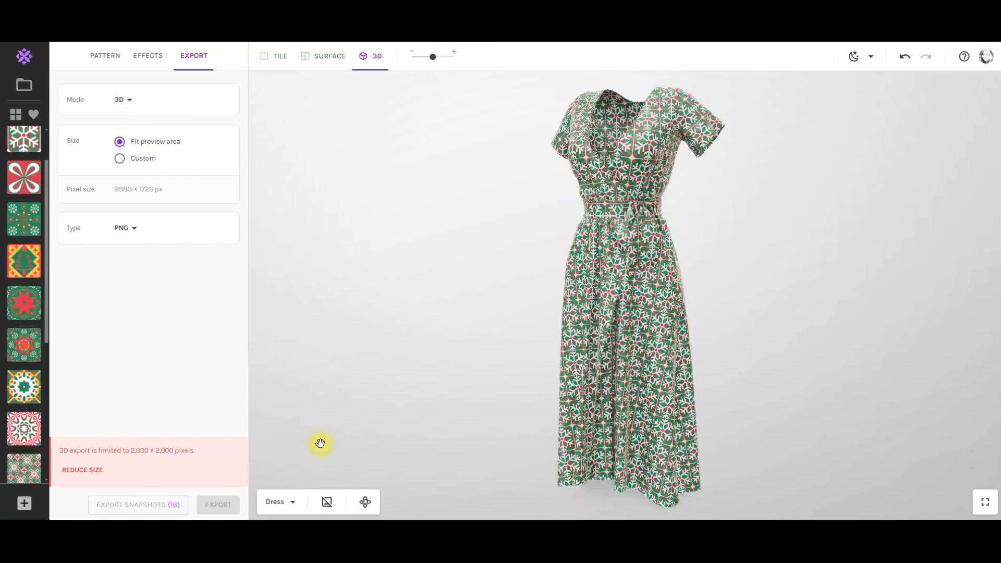
left_click_drag(432, 57, 443, 62)
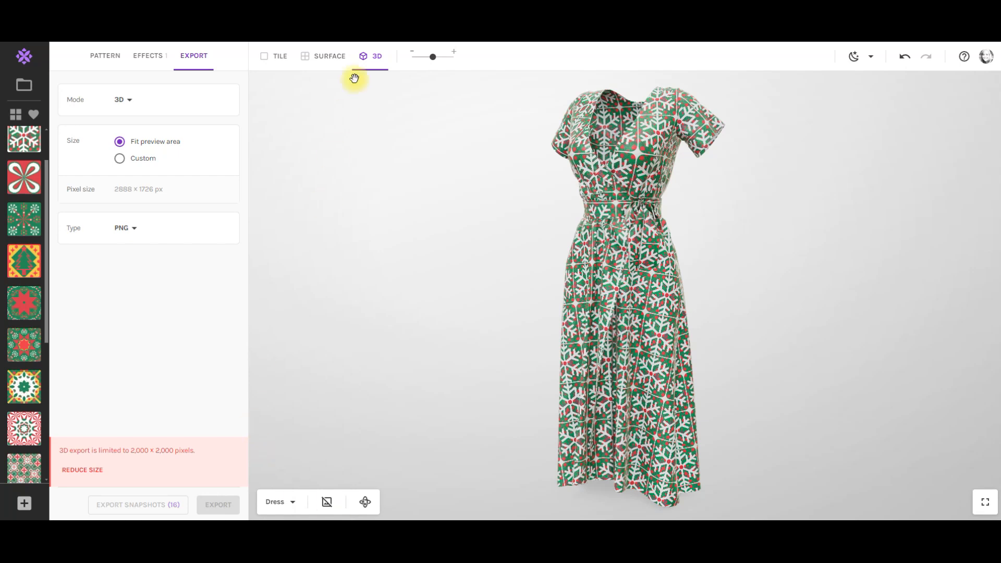
left_click(86, 469)
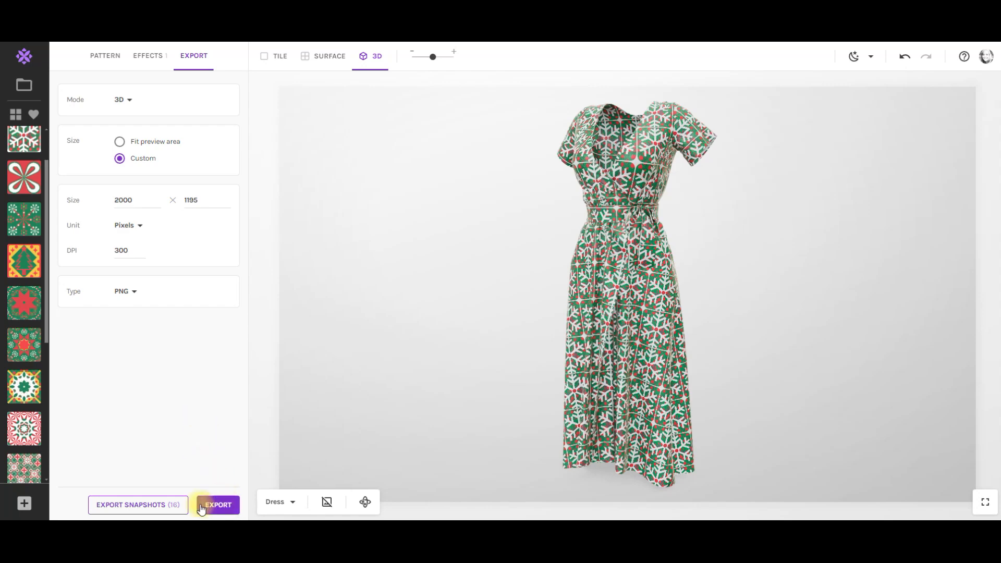
left_click(217, 504)
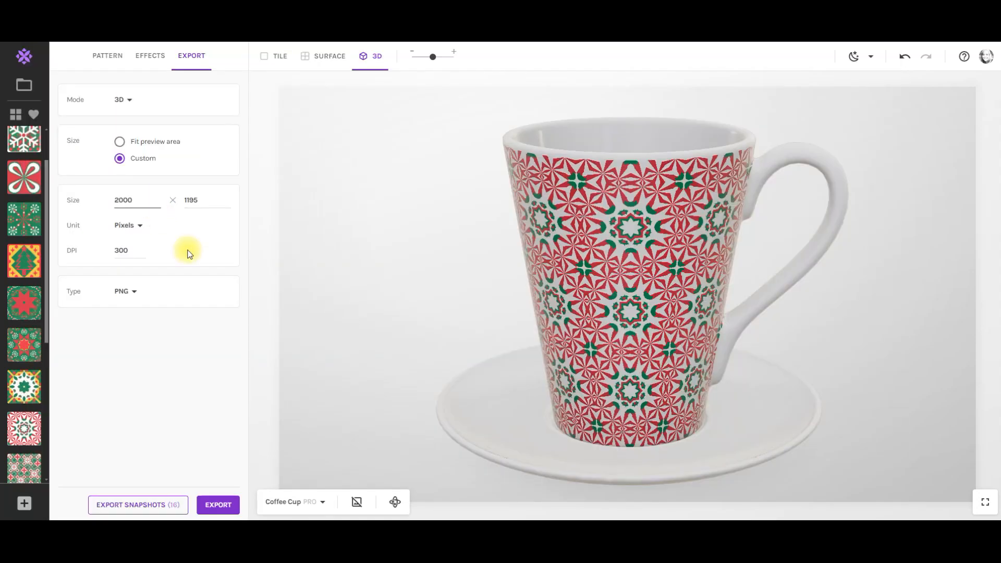
Show the green-and-white snowflake snapshot as a Surface, choose JPEG as its export type and switch the size to Custom
scroll(23, 193, "up", 1)
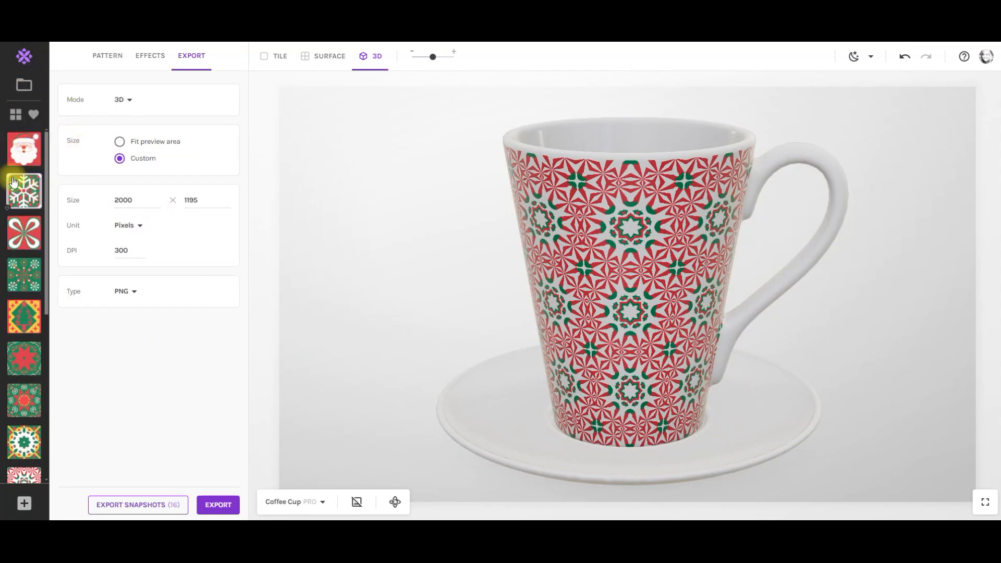
left_click(22, 191)
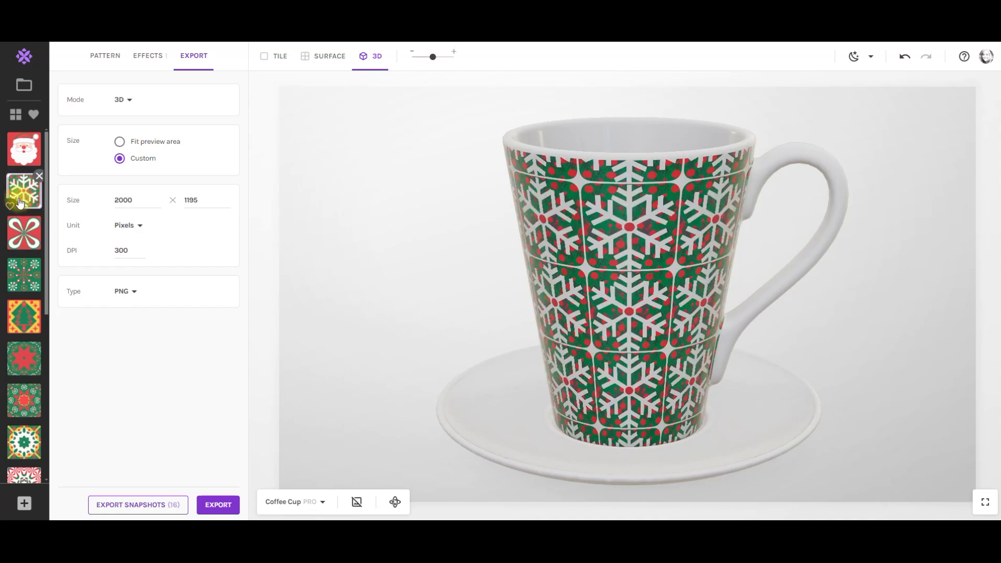
left_click(321, 58)
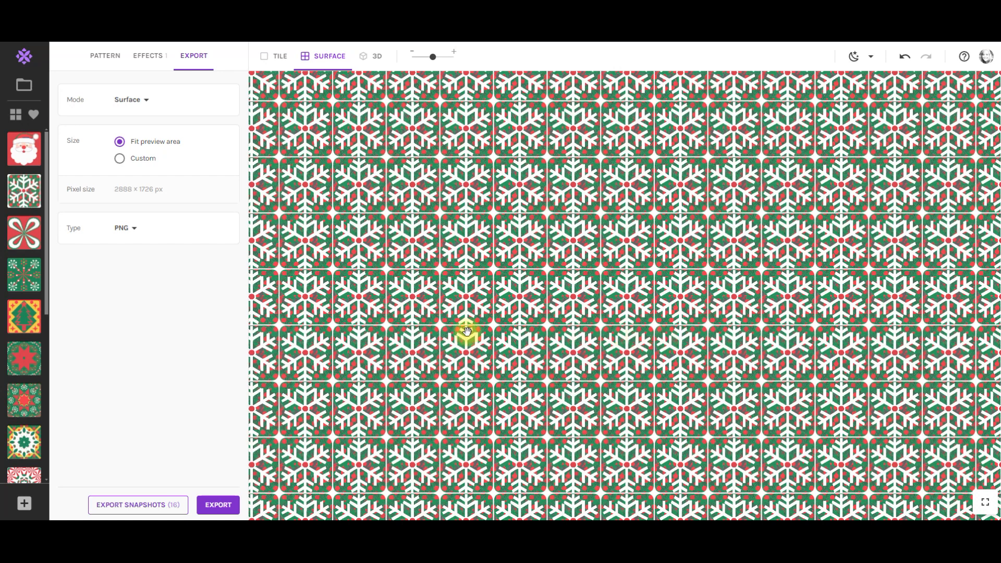
left_click(126, 228)
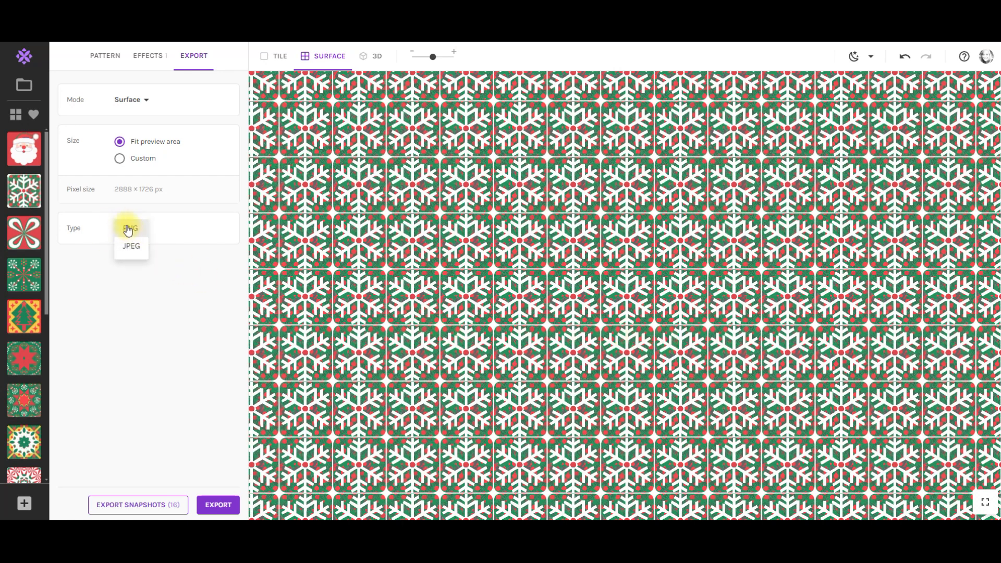
left_click(131, 245)
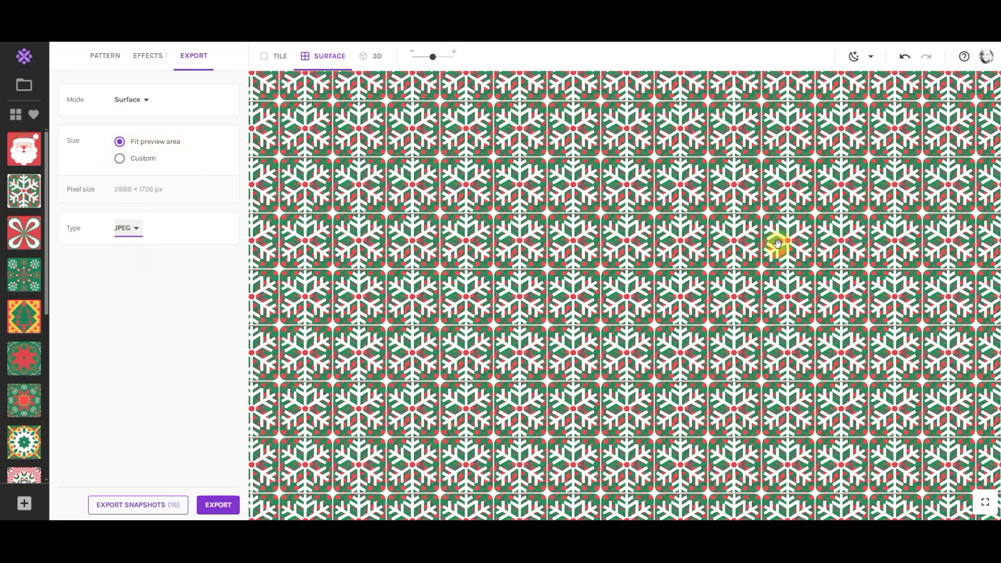
left_click(120, 160)
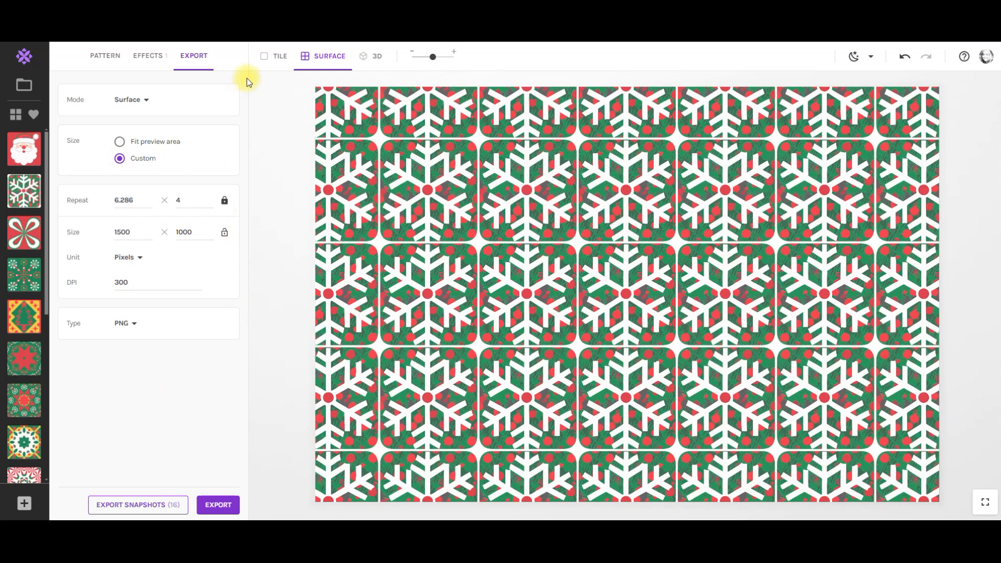
Examine the custom size settings and available units for exporting the snowflake pattern as a Tile
left_click(274, 57)
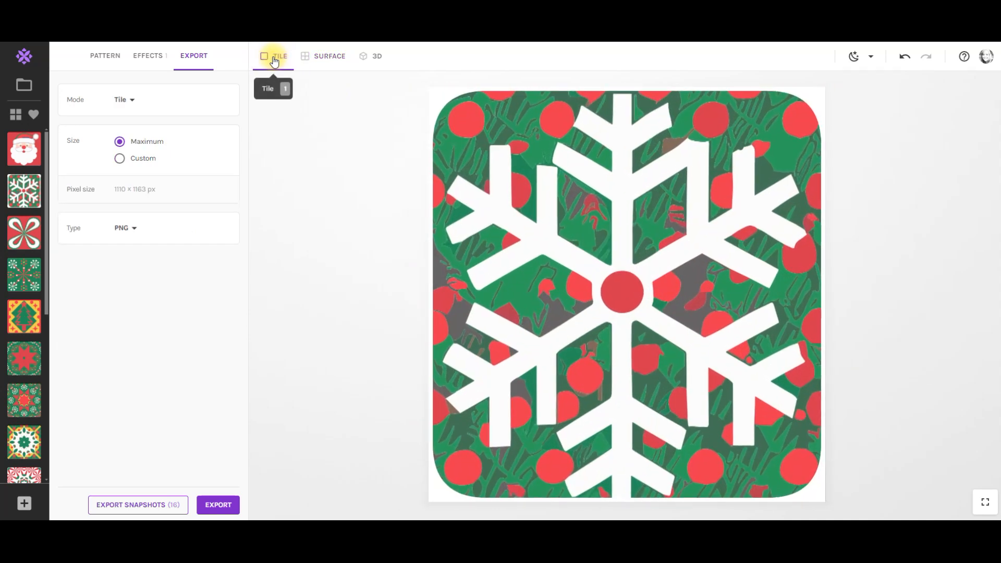
left_click(120, 159)
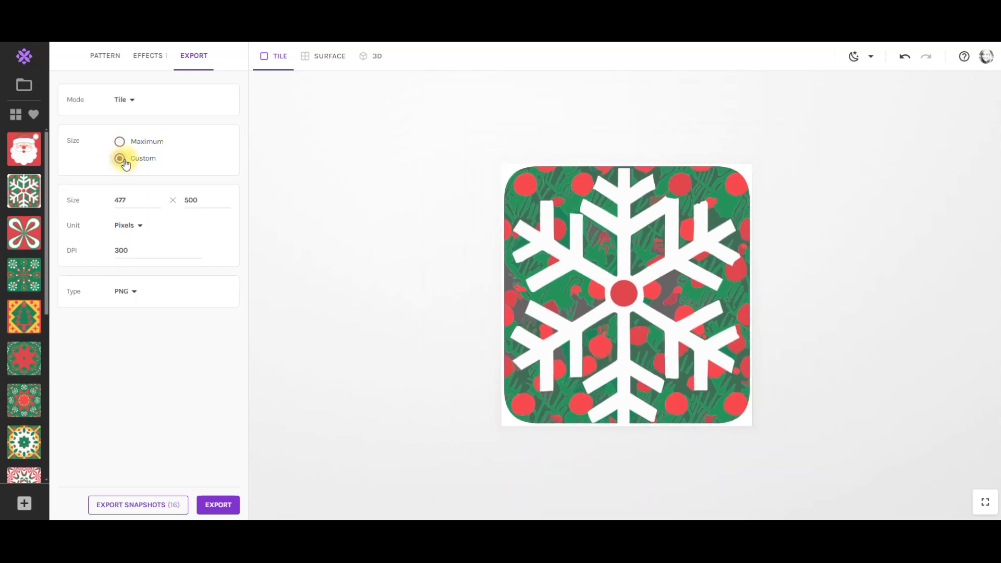
left_click(138, 230)
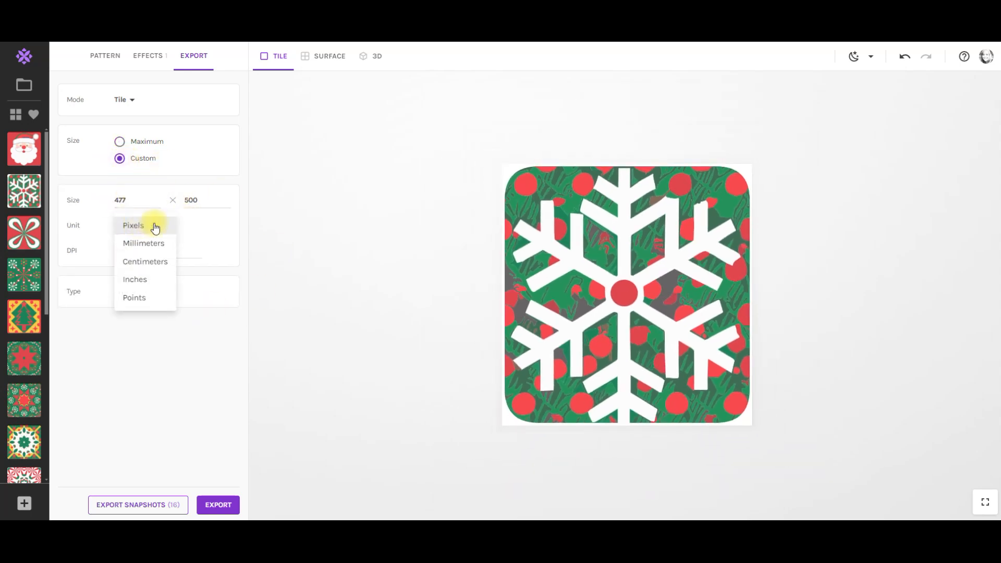
left_click(198, 226)
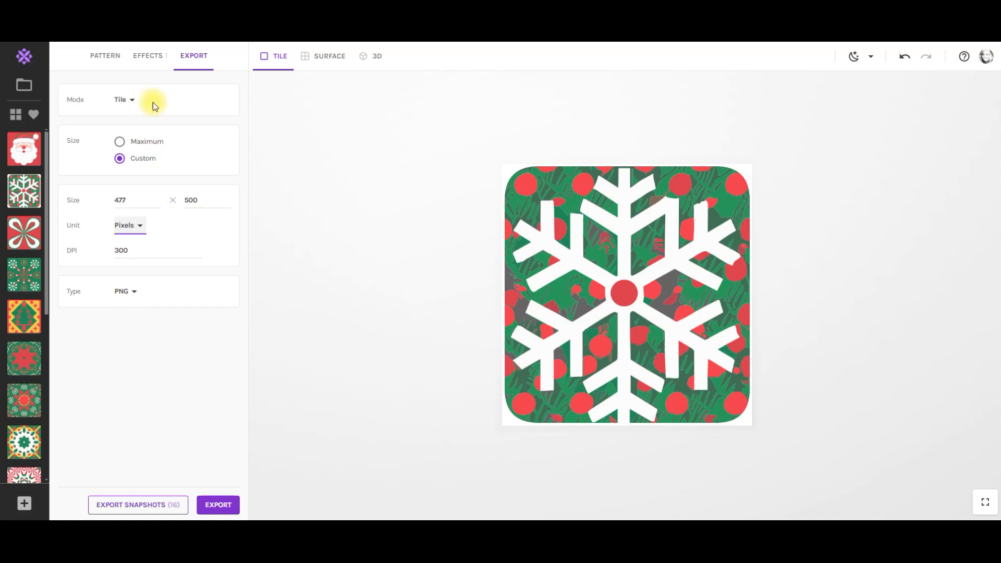
Set the Surface export size to 12000 × 12000 px and increase the repeat to avoid upscaling
left_click(327, 58)
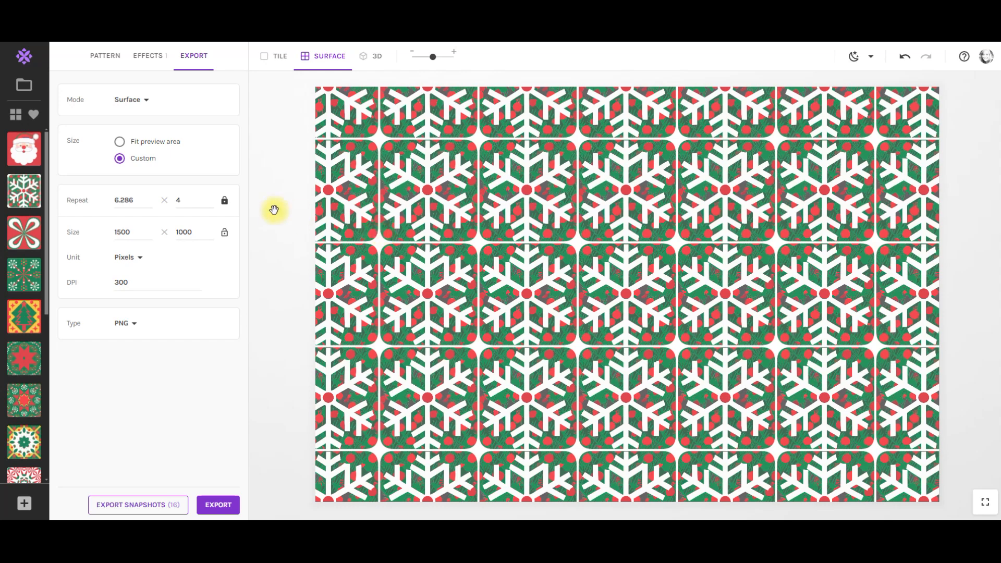
double_click(134, 231)
type("12000")
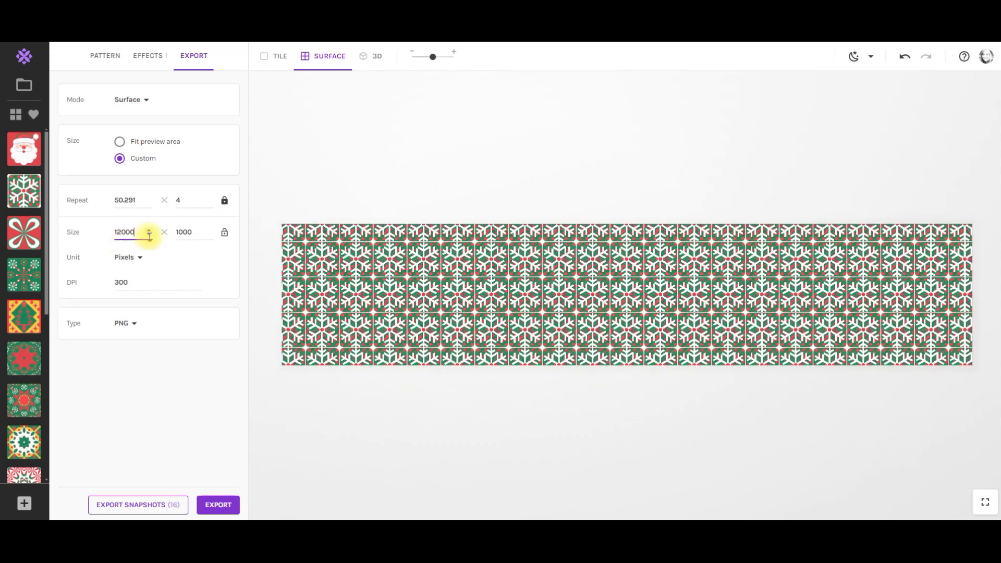
double_click(205, 232)
type("12000")
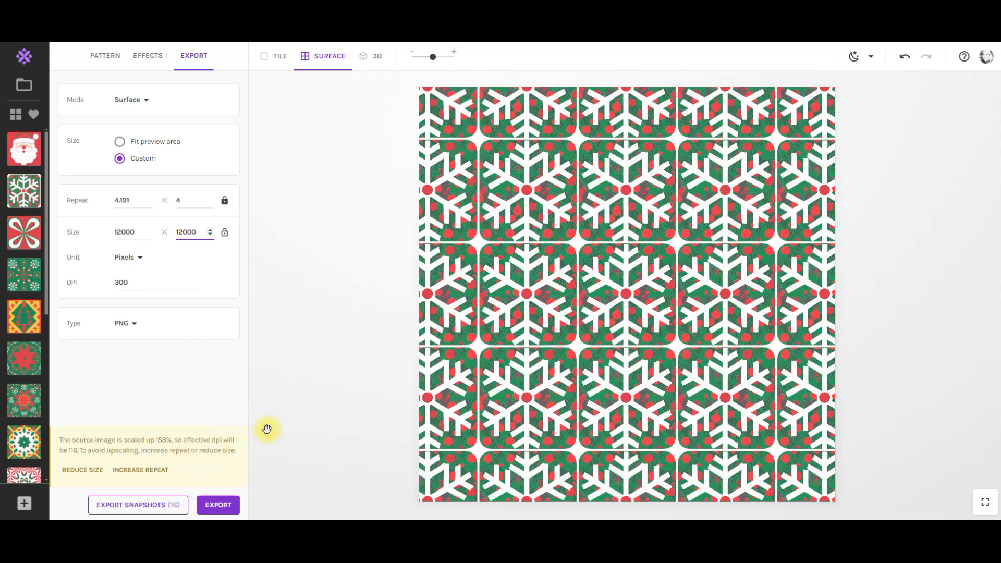
left_click(153, 470)
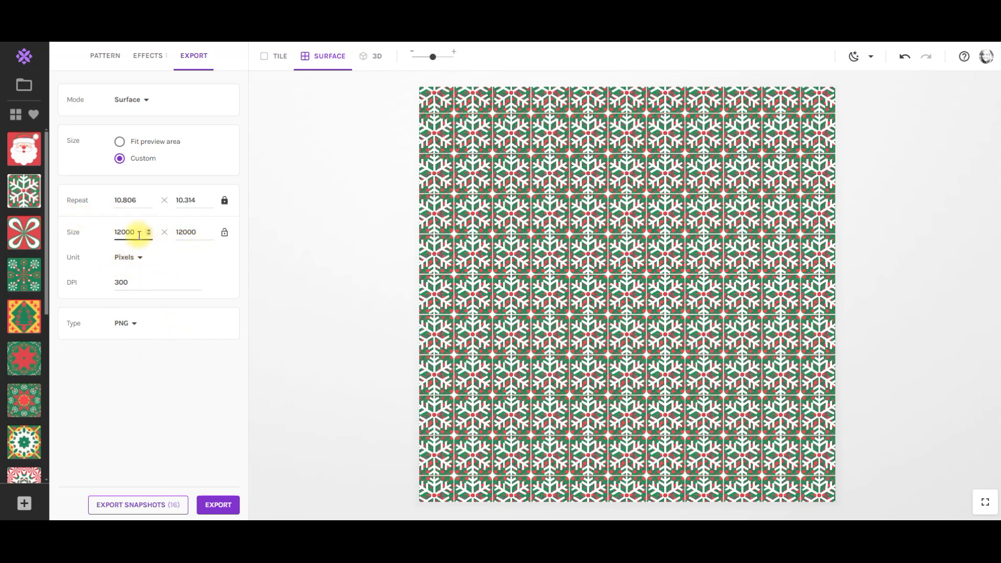
Change the export unit to inches and set the size to 8.5 × 8.5 inches
left_click(128, 257)
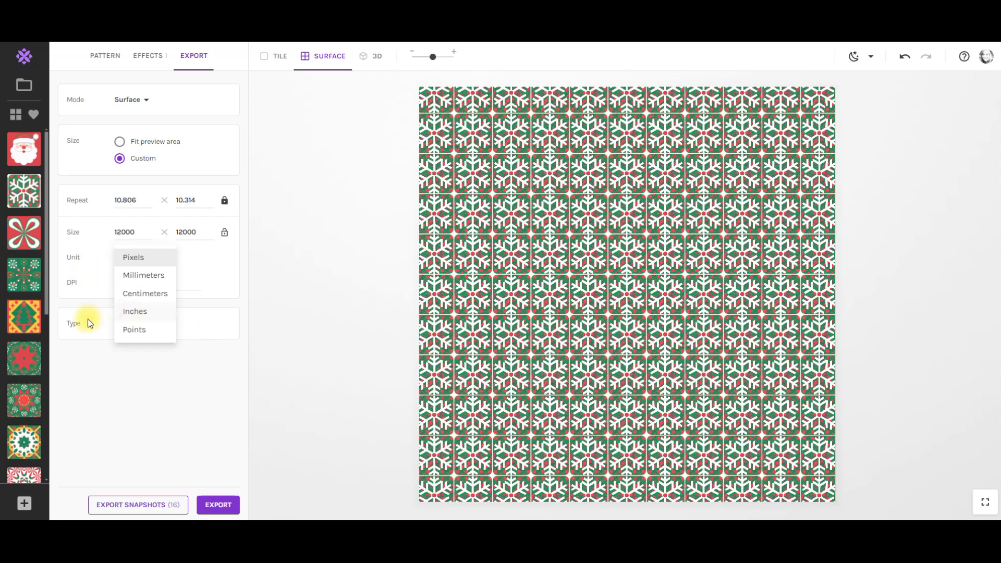
left_click(137, 312)
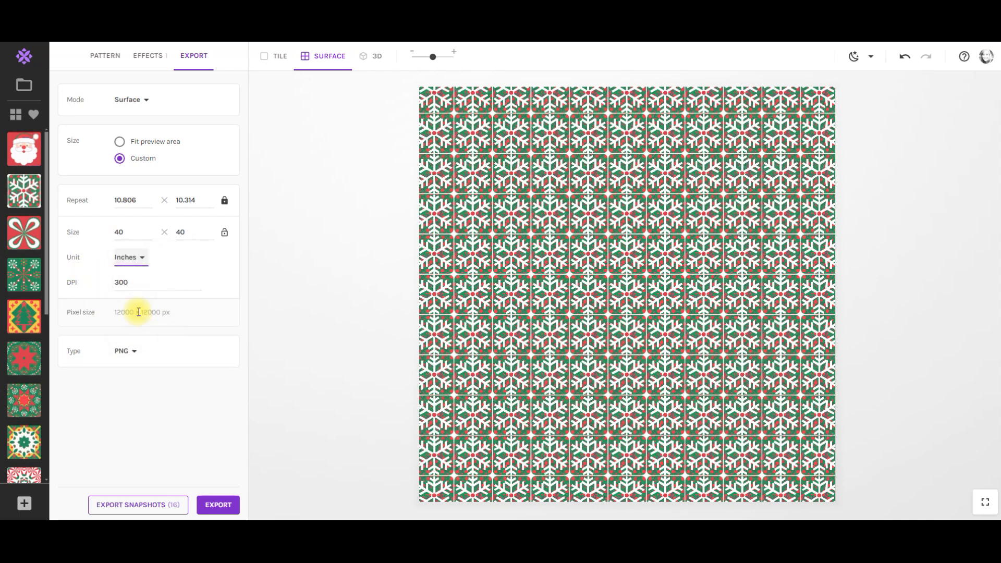
double_click(130, 232)
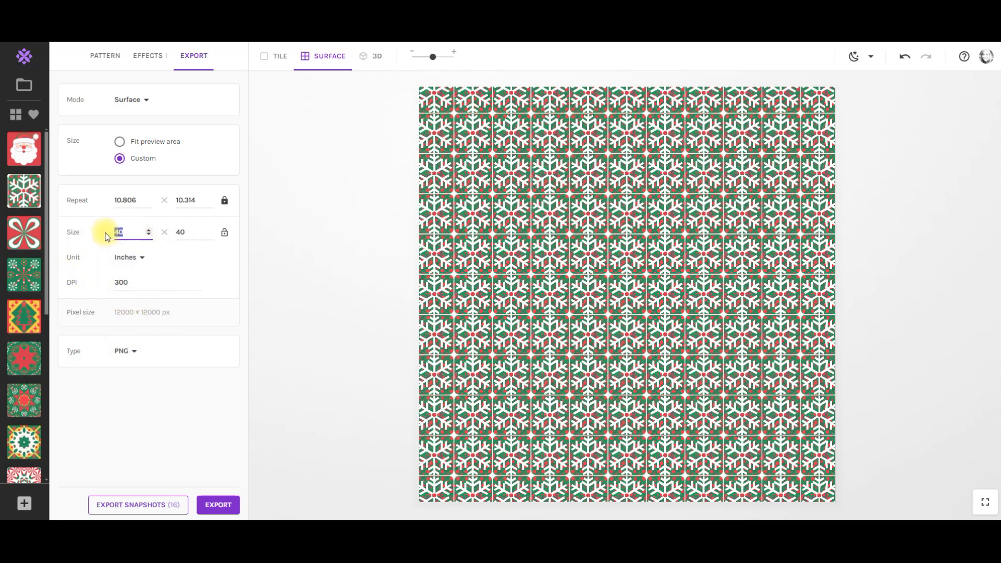
type("8.5")
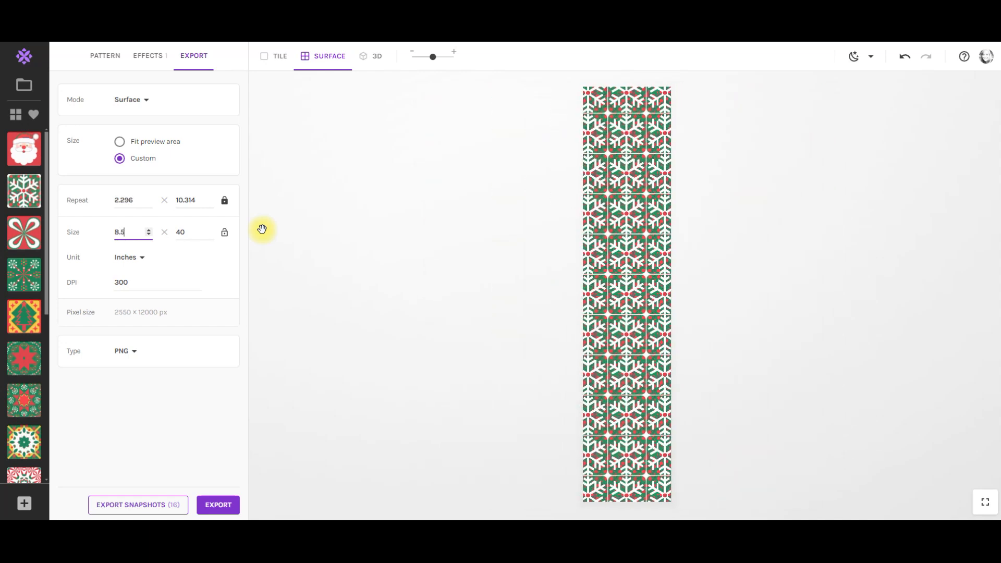
double_click(178, 234)
type("8.5")
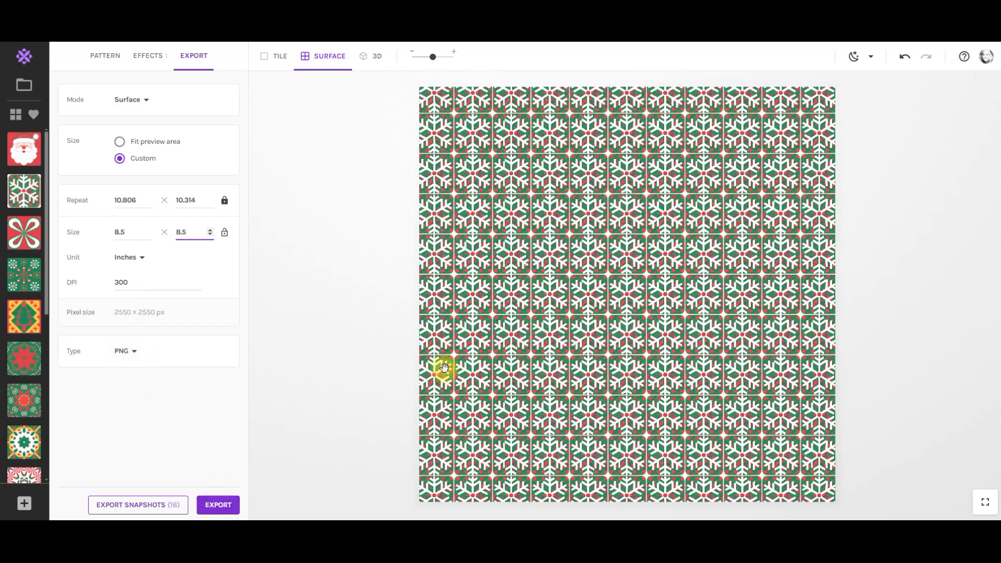
Set the height of the exported snowflake surface to 11 inches
left_click_drag(131, 233, 107, 233)
left_click_drag(189, 231, 176, 232)
type("11")
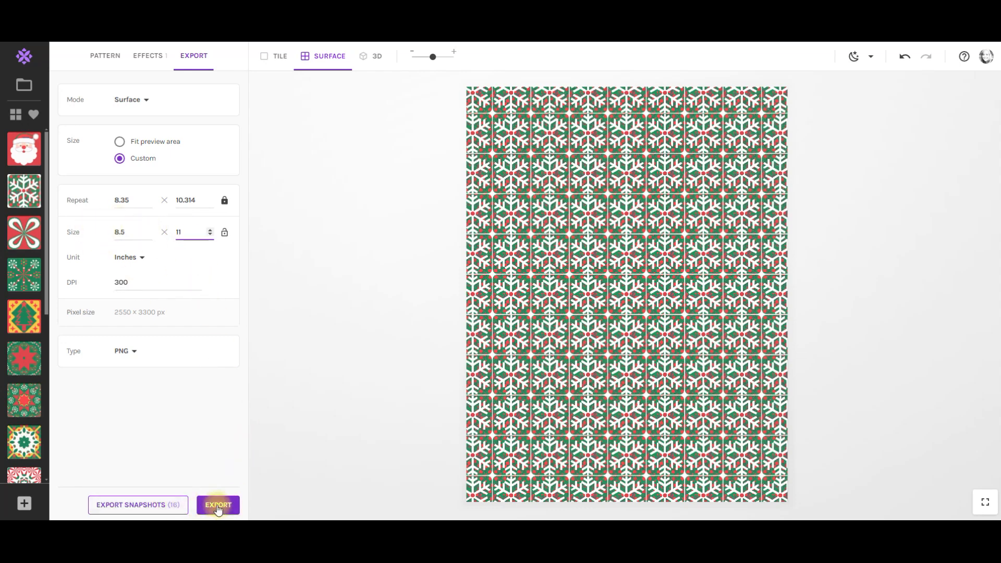
Set the export type to JPEG, export the snowflake pattern and enter "christ" as the start of the file name
left_click(136, 353)
left_click(135, 369)
left_click(135, 352)
left_click(133, 351)
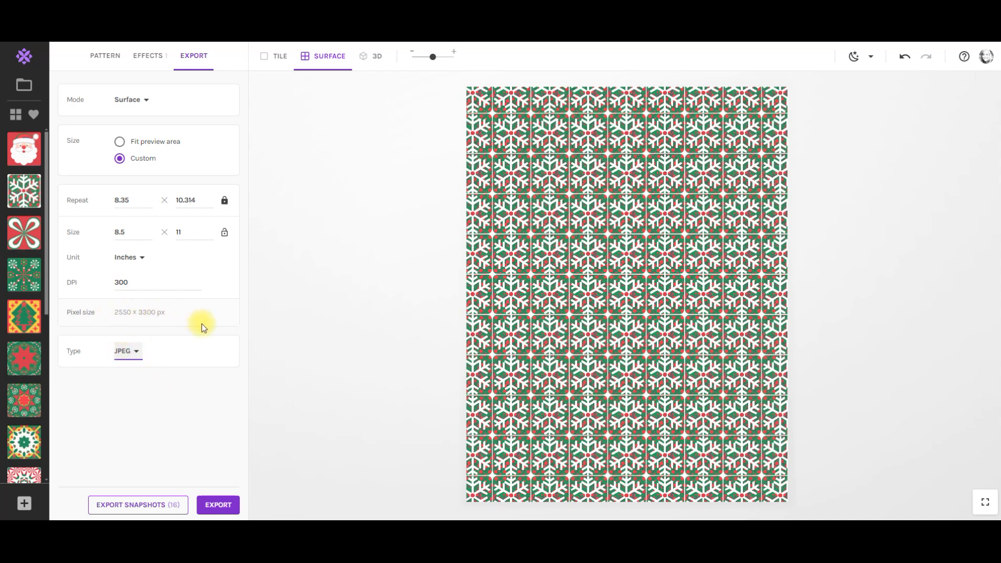
left_click(221, 506)
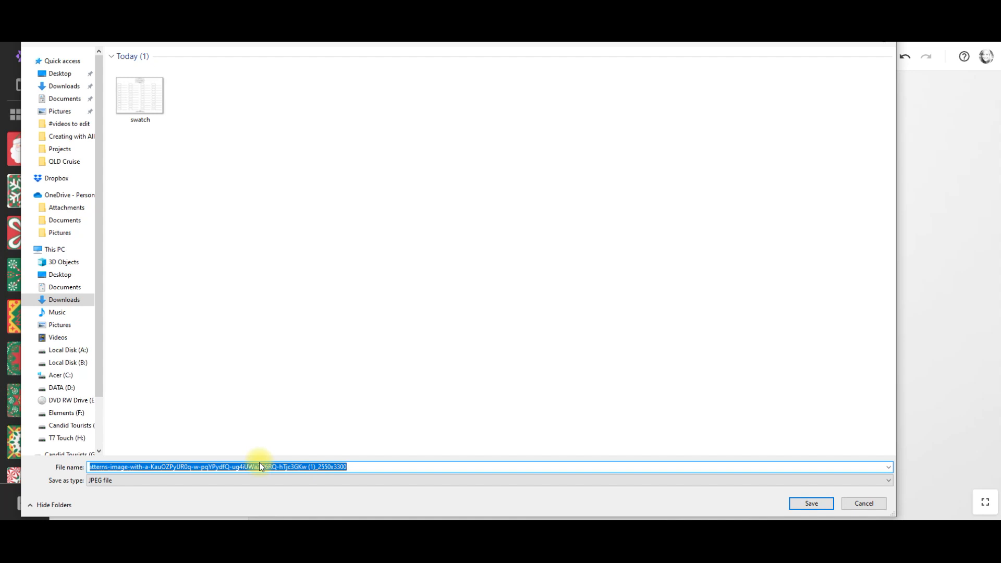
type("christ")
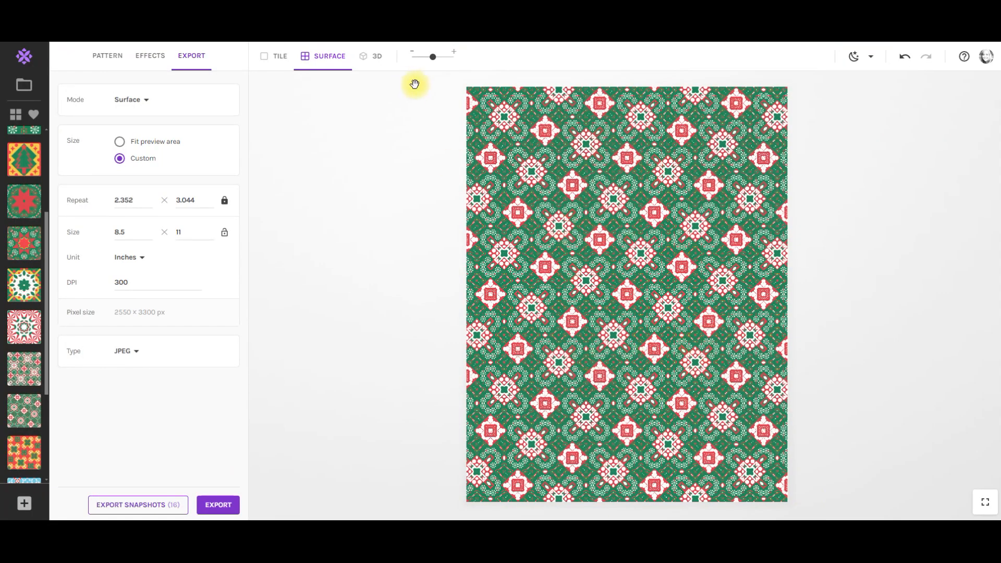
Reduce the scale of the green pattern with red and white medallions so it repeats 5.077 × 6.57 times
left_click_drag(432, 56, 418, 64)
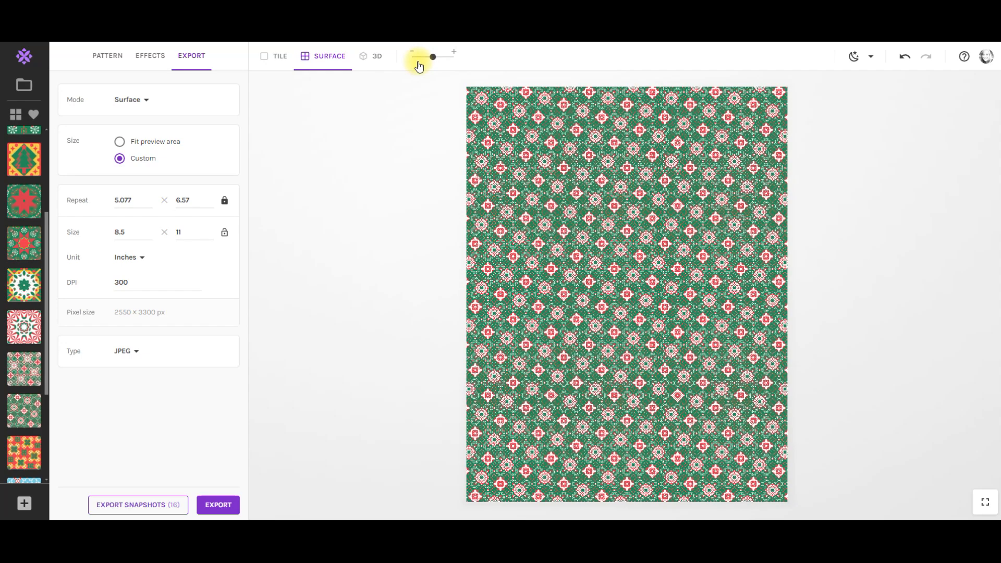
Enlarge the green medallion pattern to 2.29 × 2.964 repeats and load the blue snapshot with snowflakes and red-and-white crosses
left_click_drag(431, 56, 447, 58)
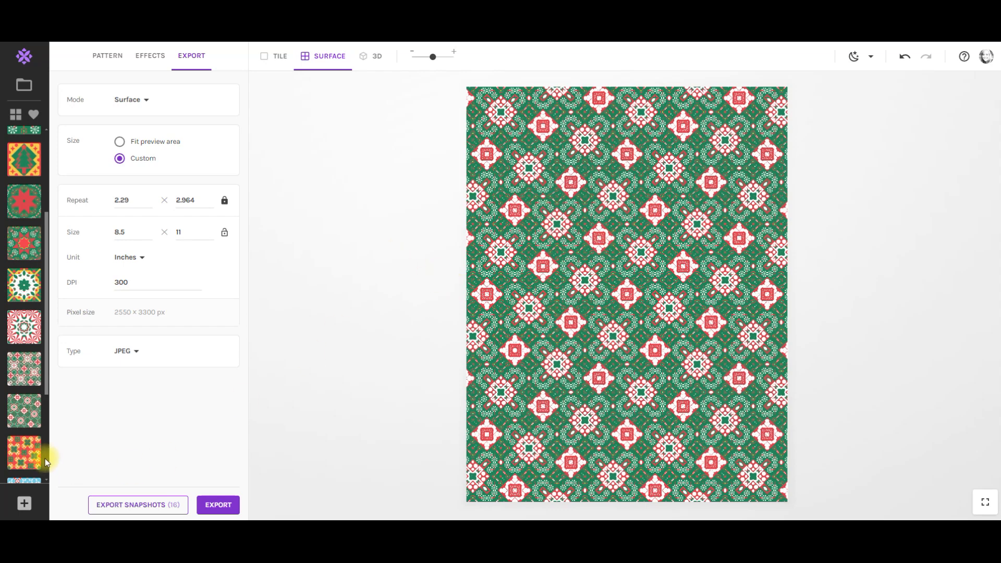
left_click(22, 455)
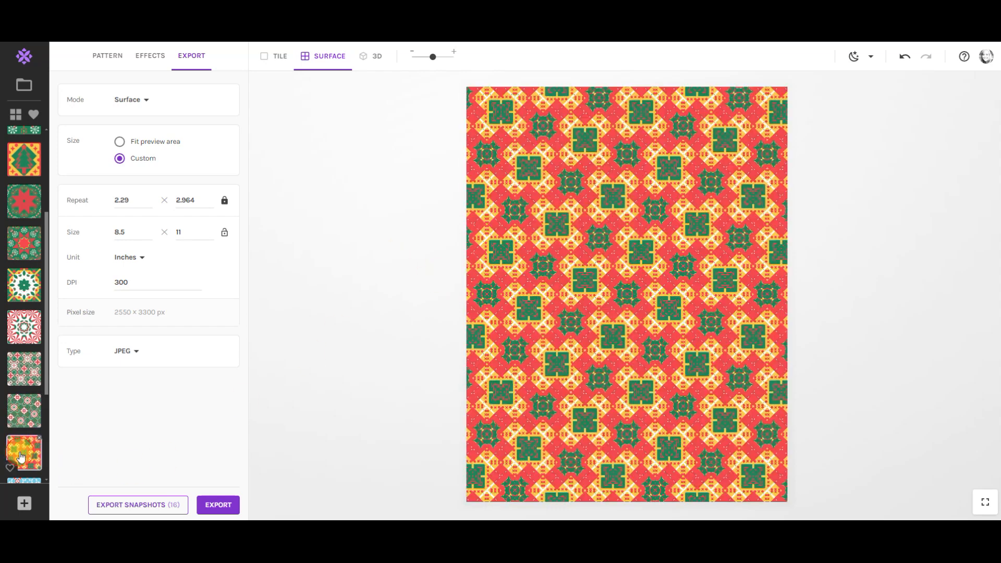
scroll(24, 391, "down", 3)
left_click(23, 338)
left_click(15, 385)
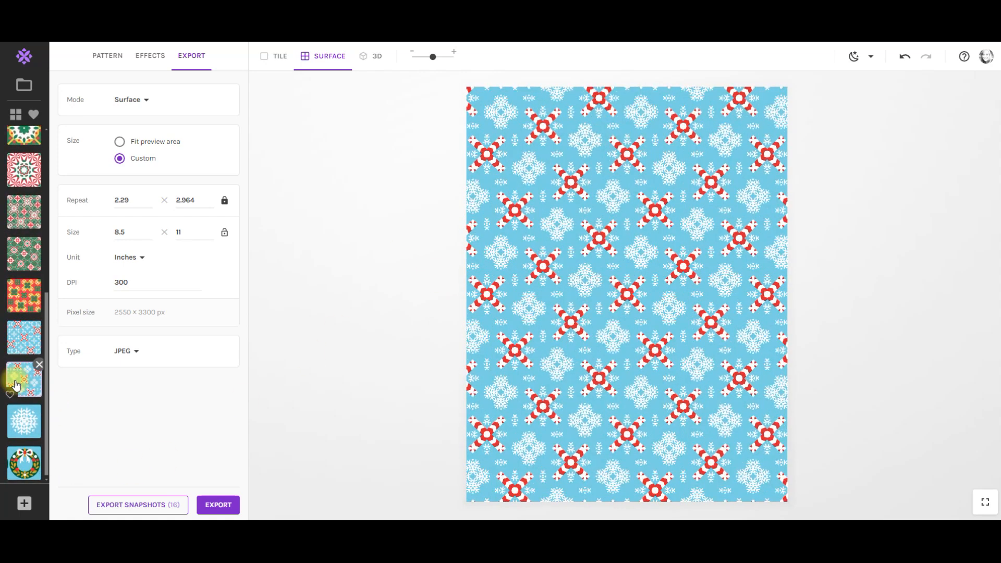
Scale the blue snowflake pattern to 3.894 × 5.039 repeats and export it as a JPEG named "christmas paper 3"
left_click_drag(433, 56, 423, 58)
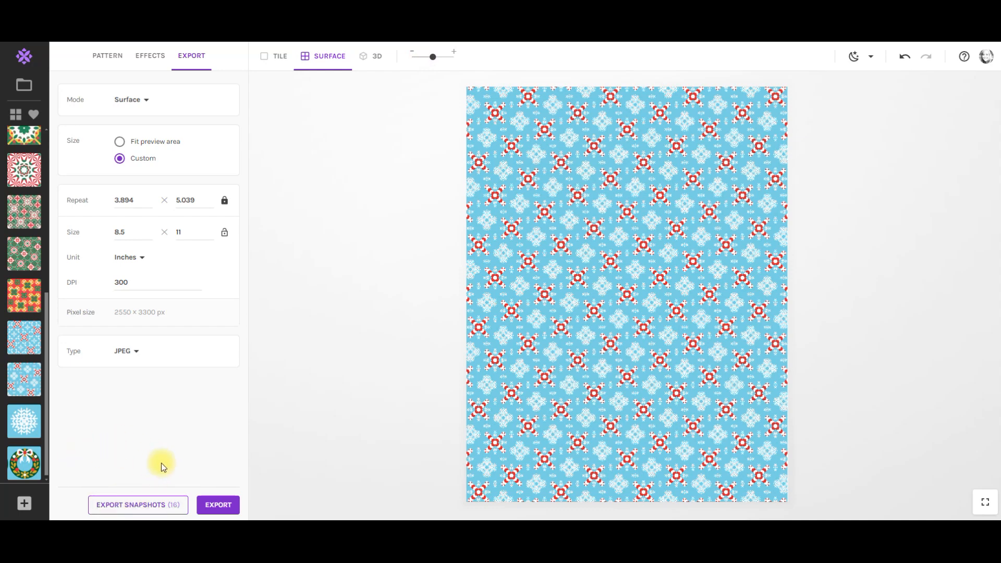
left_click(218, 505)
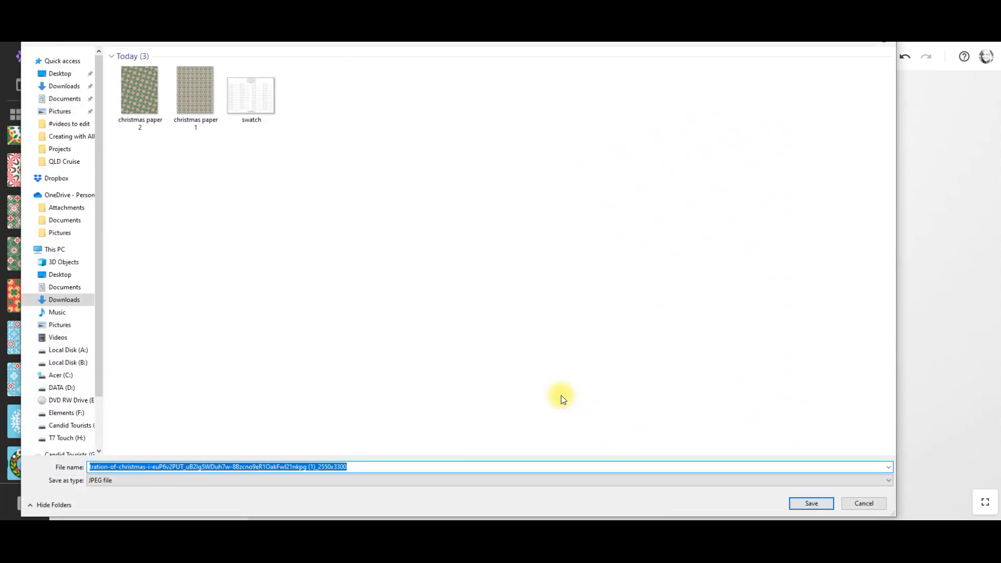
type("christmas paper 3")
key("Return")
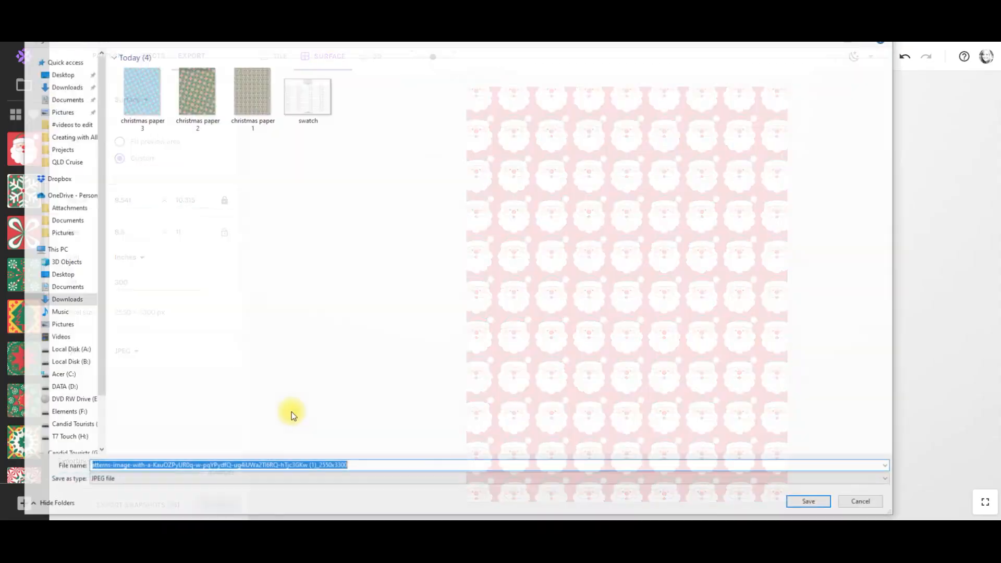
Enter "vhristm" as the start of the file name for the exported Santa pattern
type("vhristm")
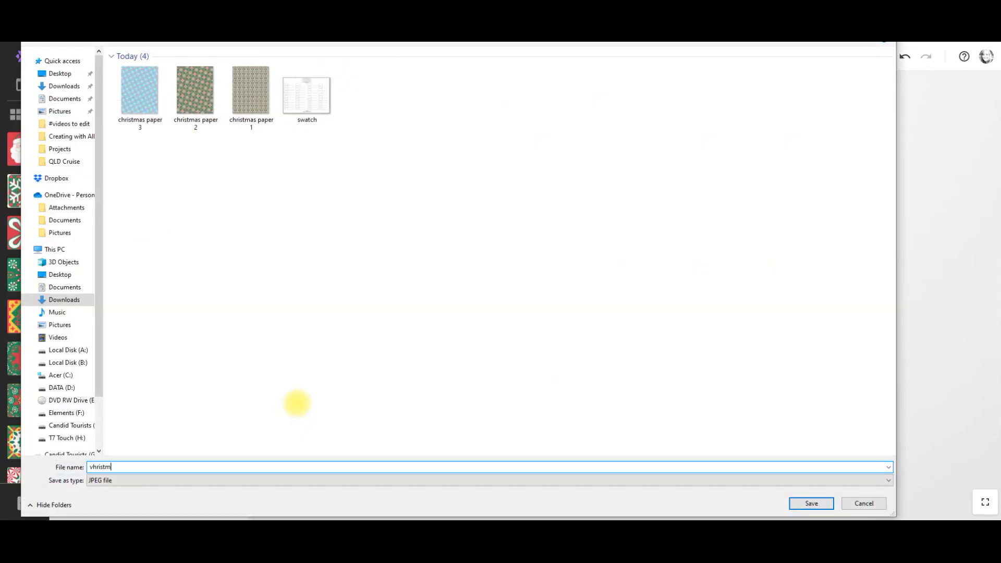